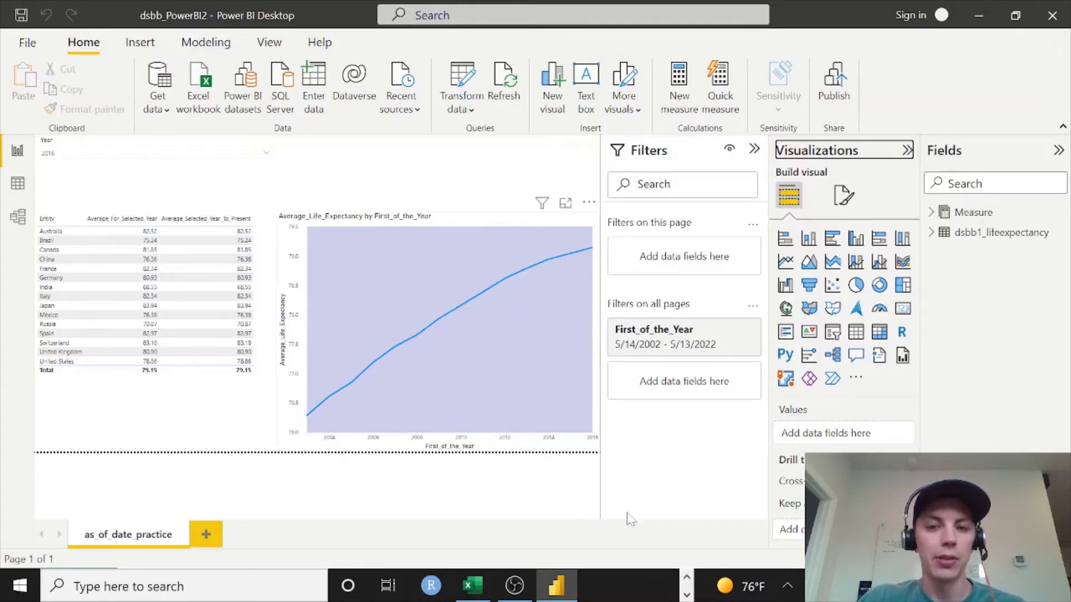
- Look at the dsbb_PowerBI2.pbix file in the DSBB folder in File Explorer and return to the report
{"action": "left_click", "coordinate": [687, 581]}
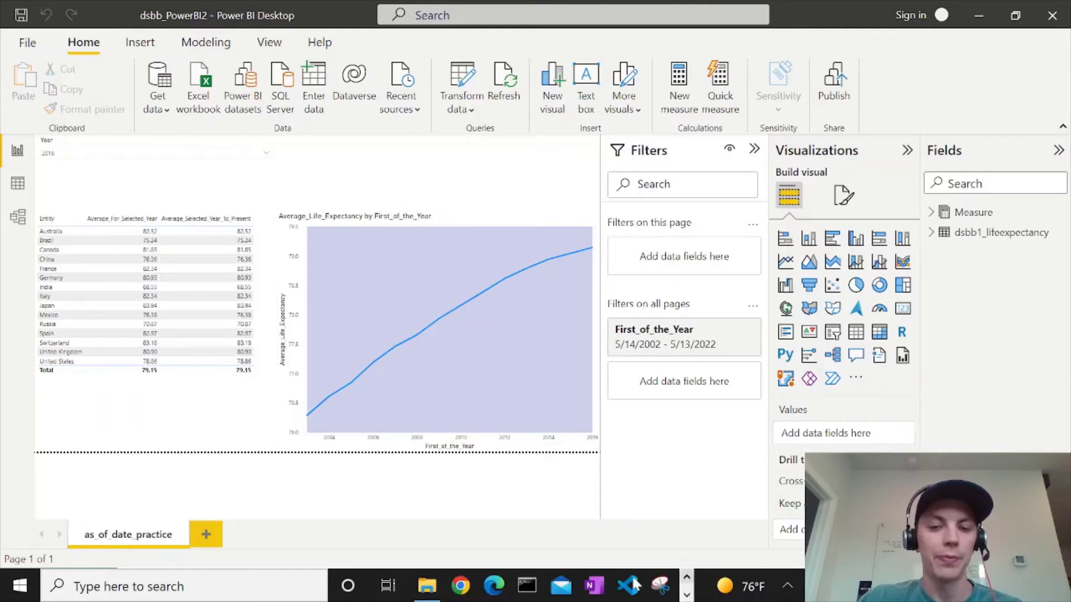
{"action": "left_click", "coordinate": [427, 586]}
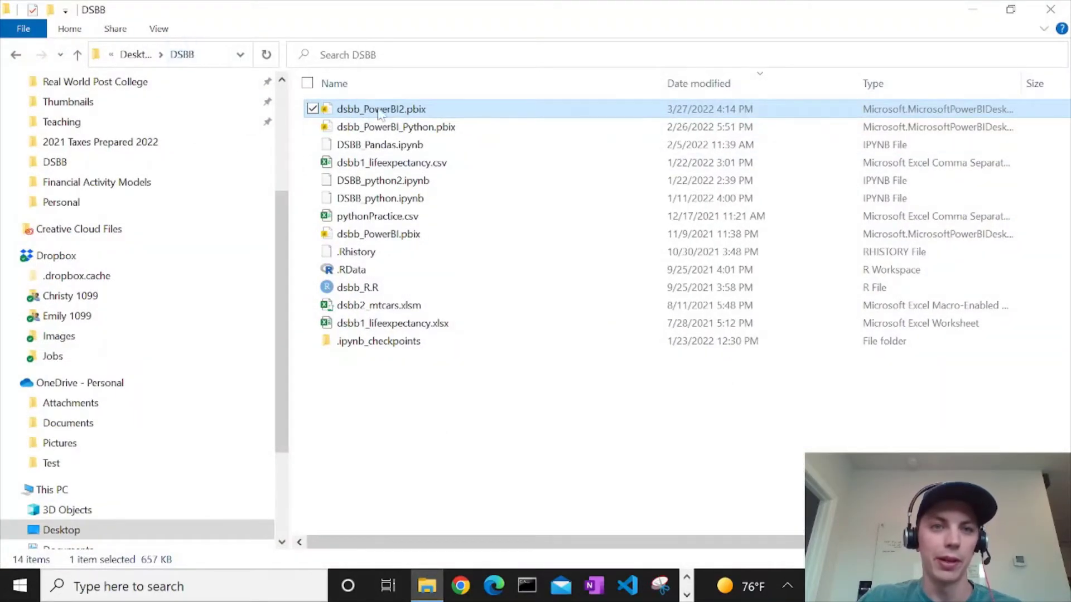
{"action": "left_click", "coordinate": [975, 17]}
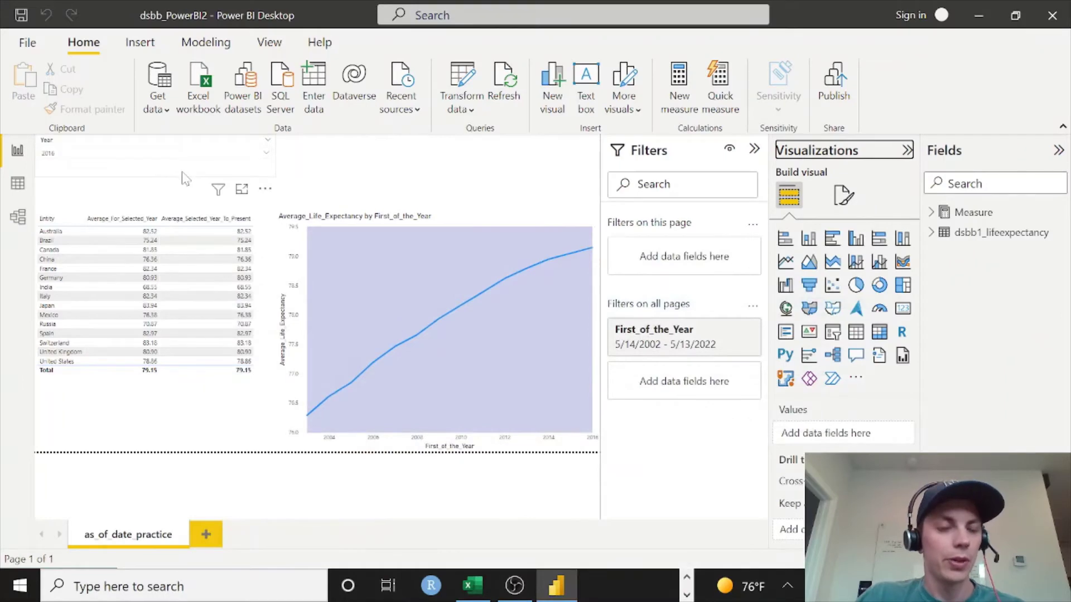
- Show the data model and review the current file's Data Load options, including the auto date/time setting
{"action": "left_click", "coordinate": [18, 217]}
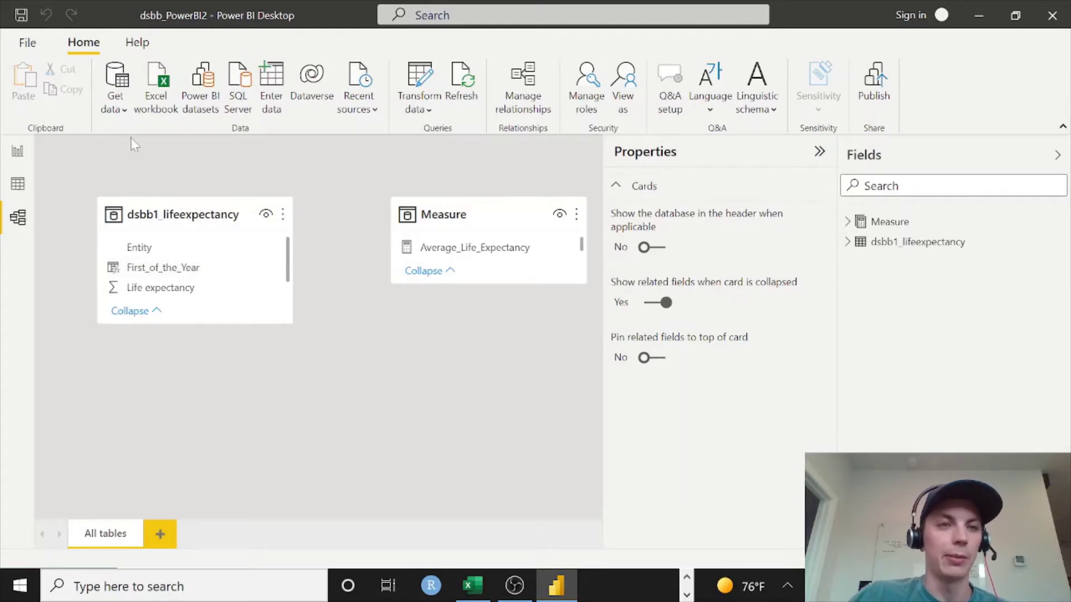
{"action": "left_click", "coordinate": [39, 42]}
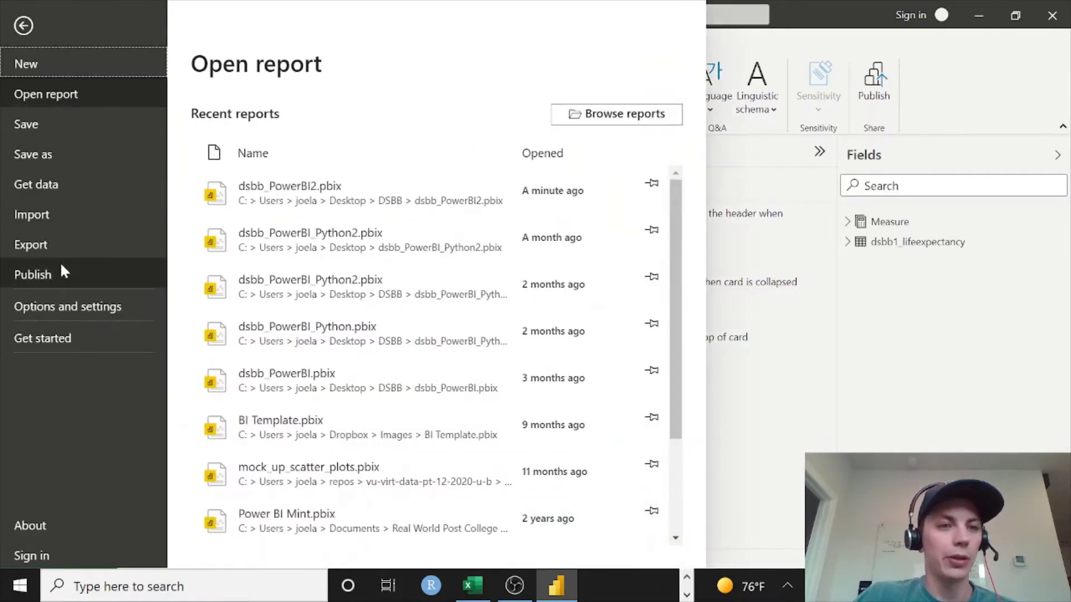
{"action": "left_click", "coordinate": [59, 306]}
{"action": "left_click", "coordinate": [277, 115]}
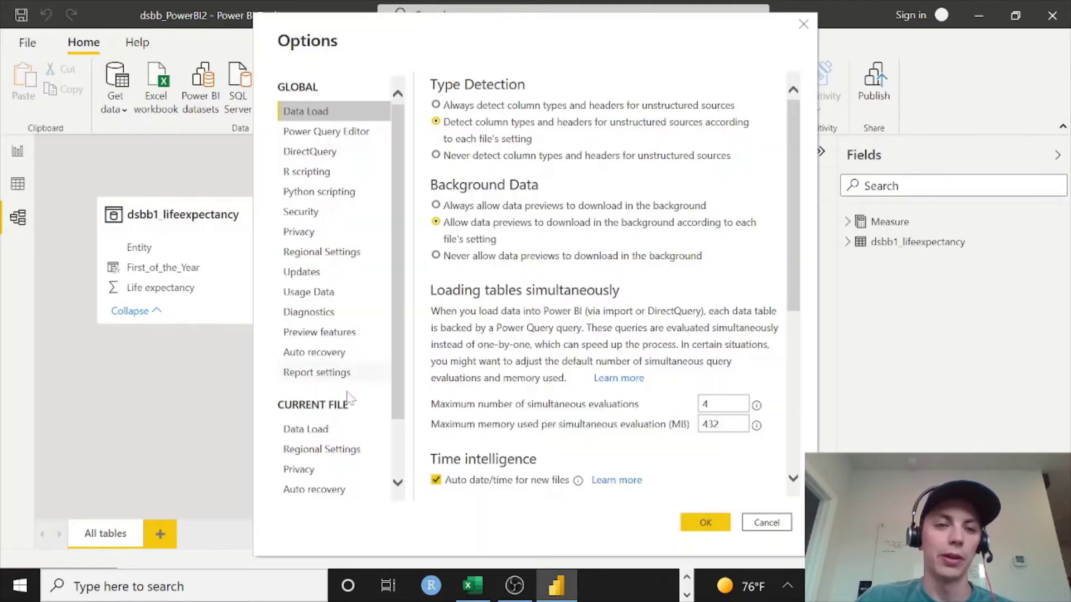
{"action": "left_click", "coordinate": [305, 429]}
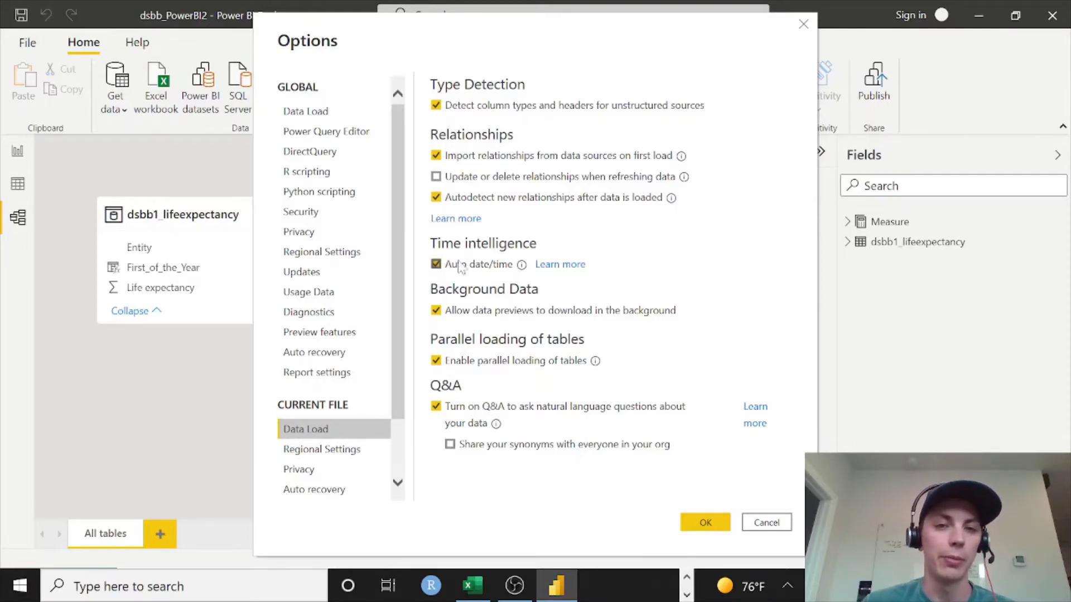
{"action": "left_click", "coordinate": [704, 522]}
- Set the First_of_the_Year column of the dsbb1_lifeexpectancy table to data type Date with the format *3/14/2001 (Short Date)
{"action": "left_click", "coordinate": [17, 184]}
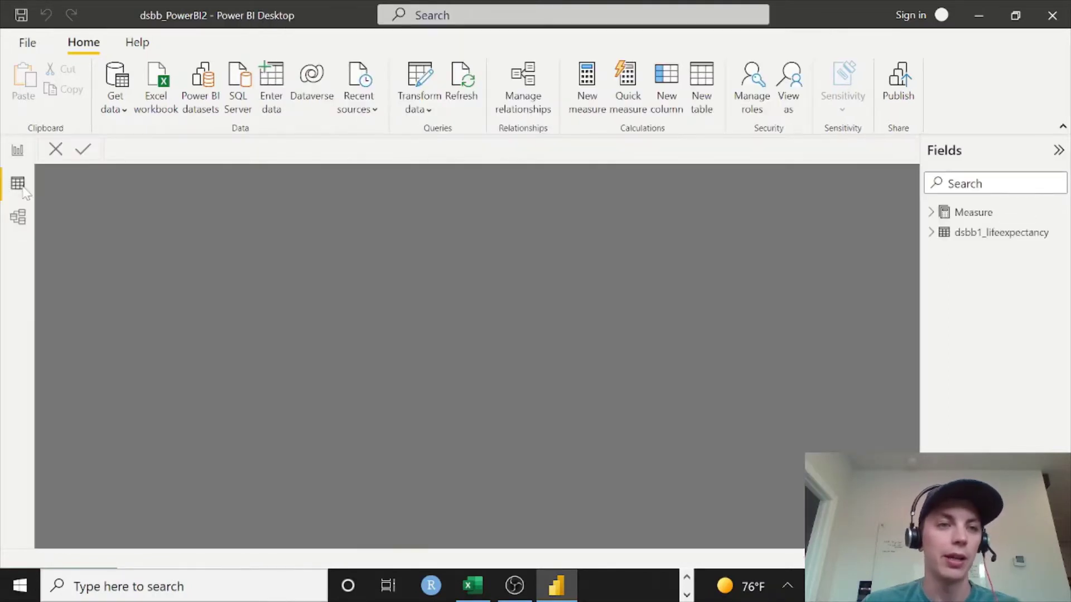
{"action": "left_click", "coordinate": [988, 233]}
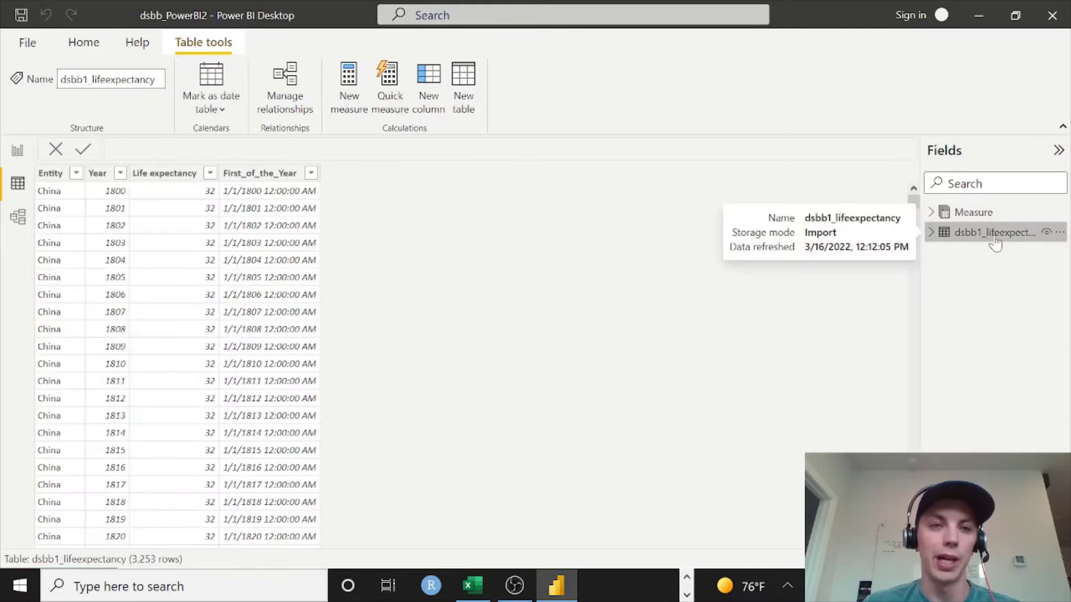
{"action": "left_click", "coordinate": [256, 178]}
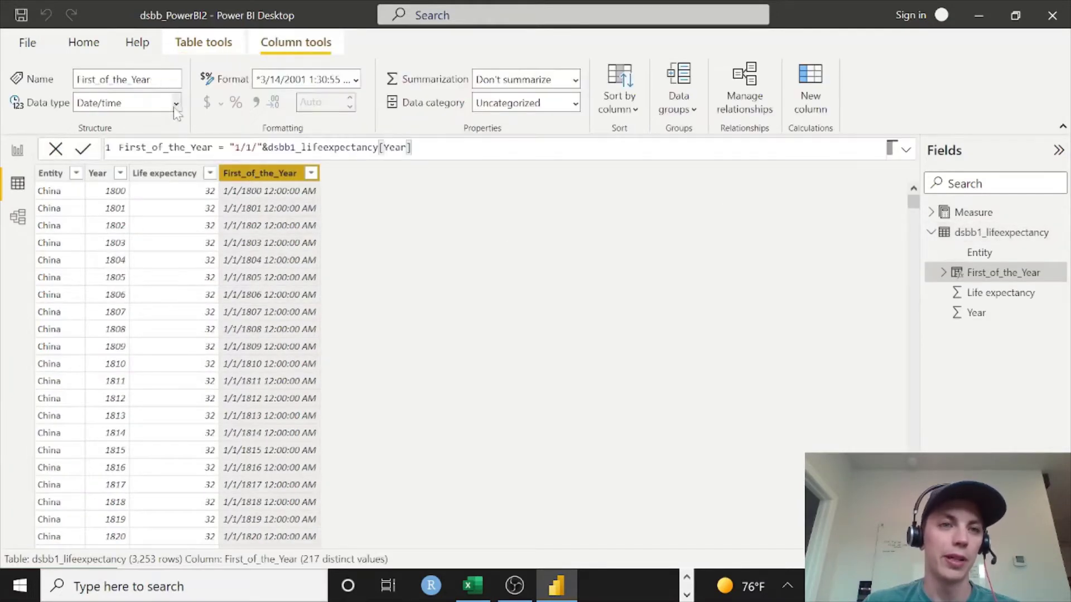
{"action": "left_click", "coordinate": [175, 103]}
{"action": "left_click", "coordinate": [119, 229]}
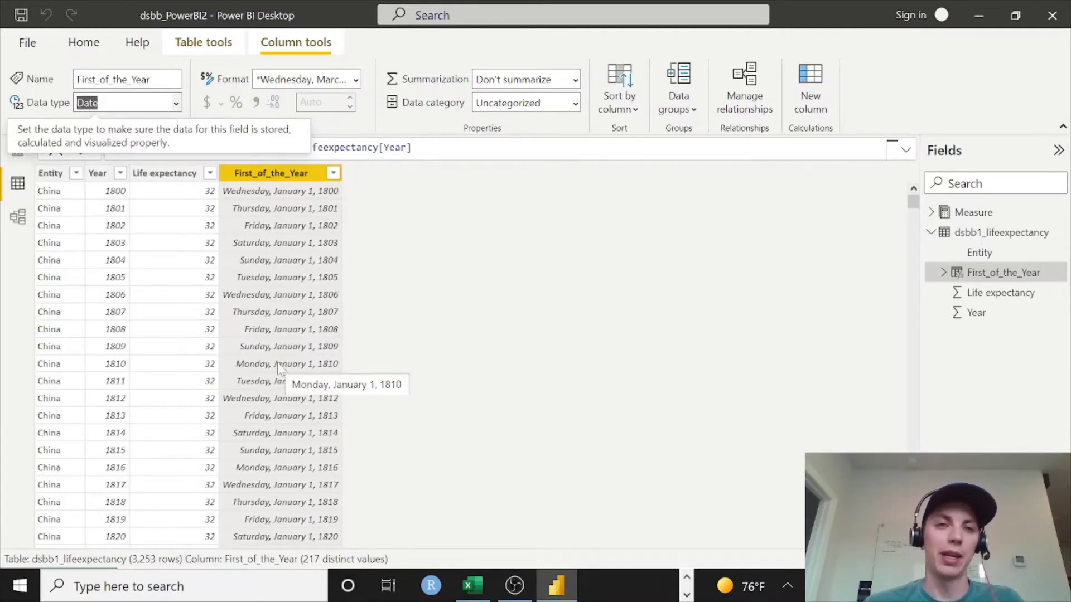
{"action": "left_click", "coordinate": [355, 80]}
{"action": "left_click", "coordinate": [329, 138]}
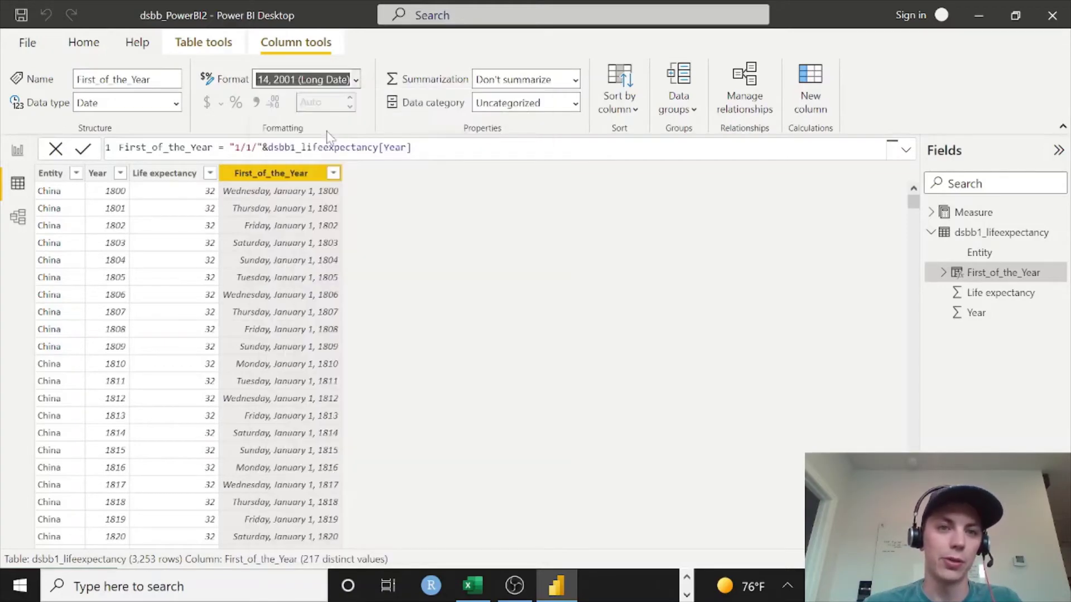
{"action": "key", "text": "Down"}
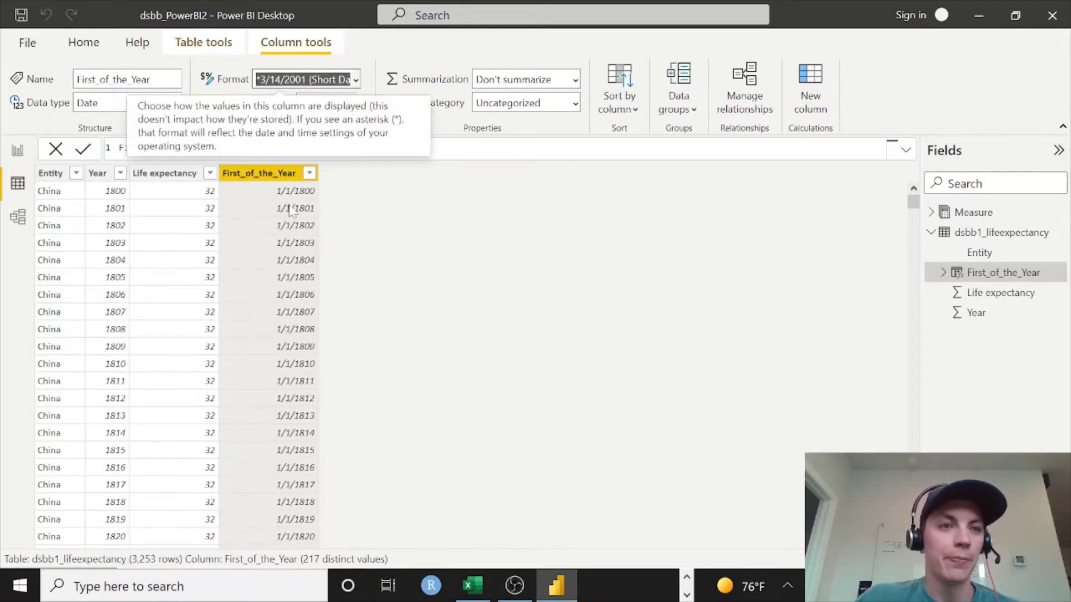
- Begin a calculated table named Date using CALENDAR with MIN(dsbb1_lifeexpectancy[First_of_the_Year]) as the start date
{"action": "left_click", "coordinate": [204, 43]}
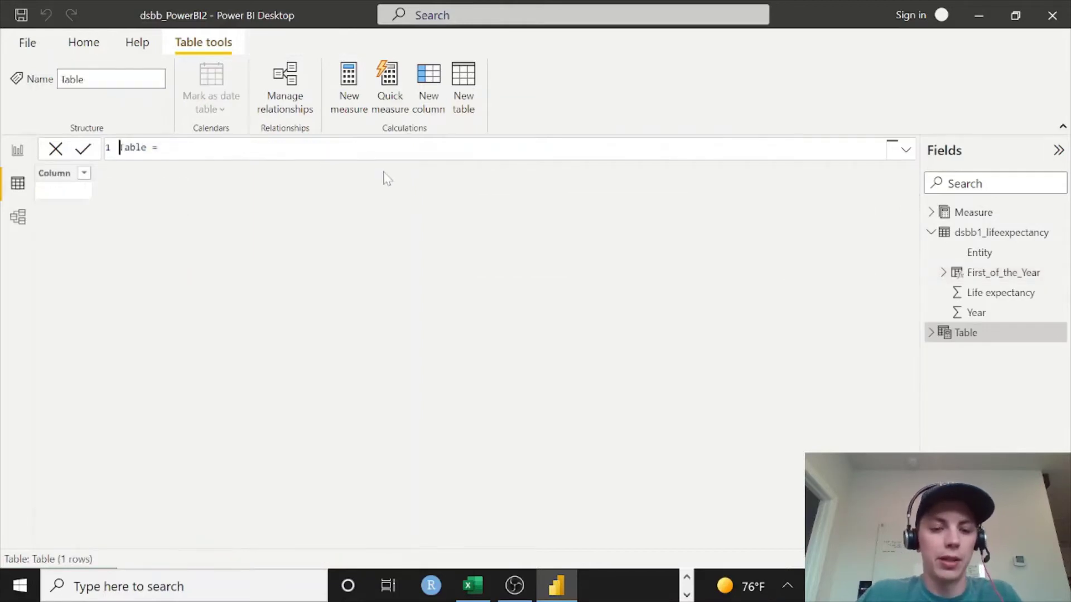
{"action": "type", "text": "Date = cal"}
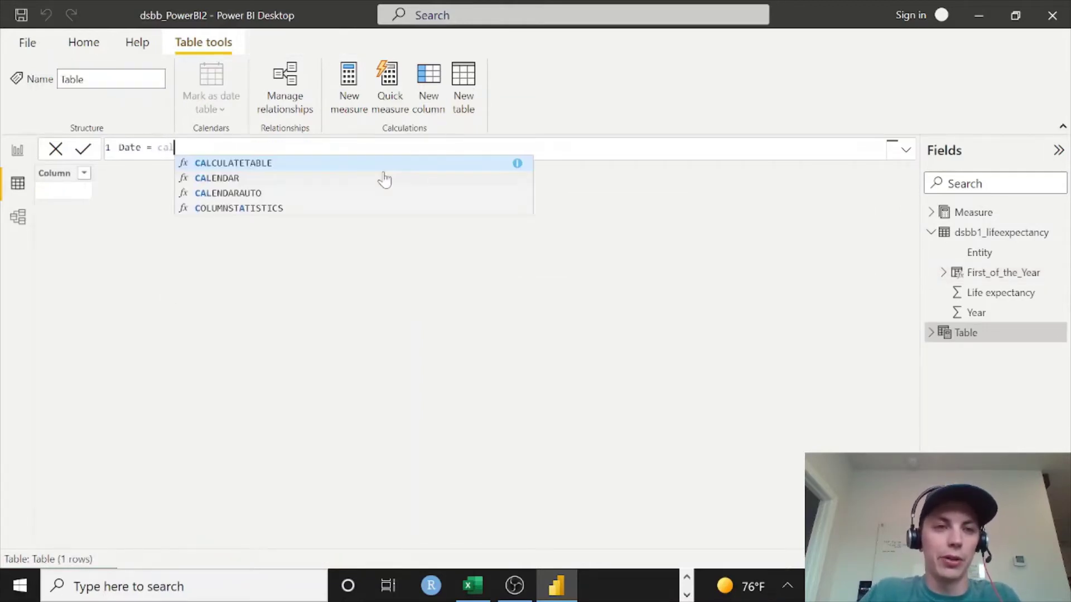
{"action": "left_click", "coordinate": [384, 178]}
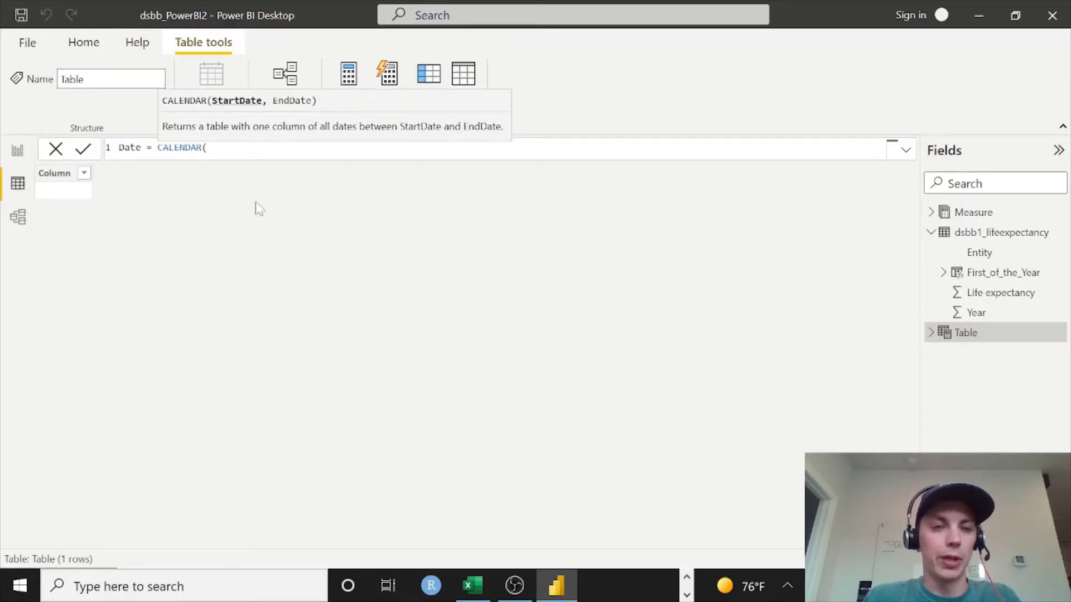
{"action": "type", "text": "MIN"}
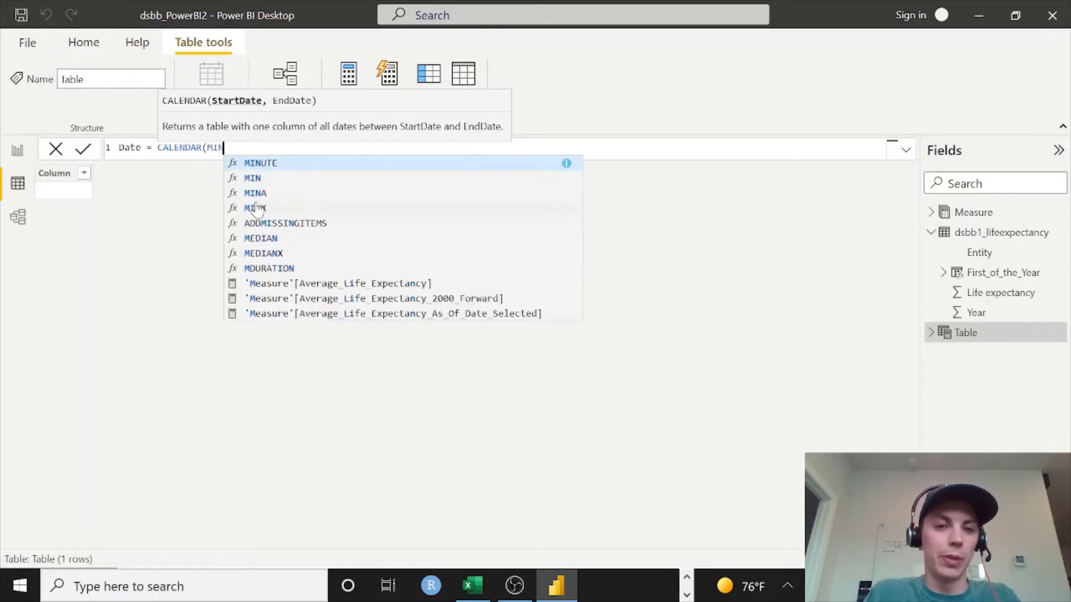
{"action": "type", "text": "(first"}
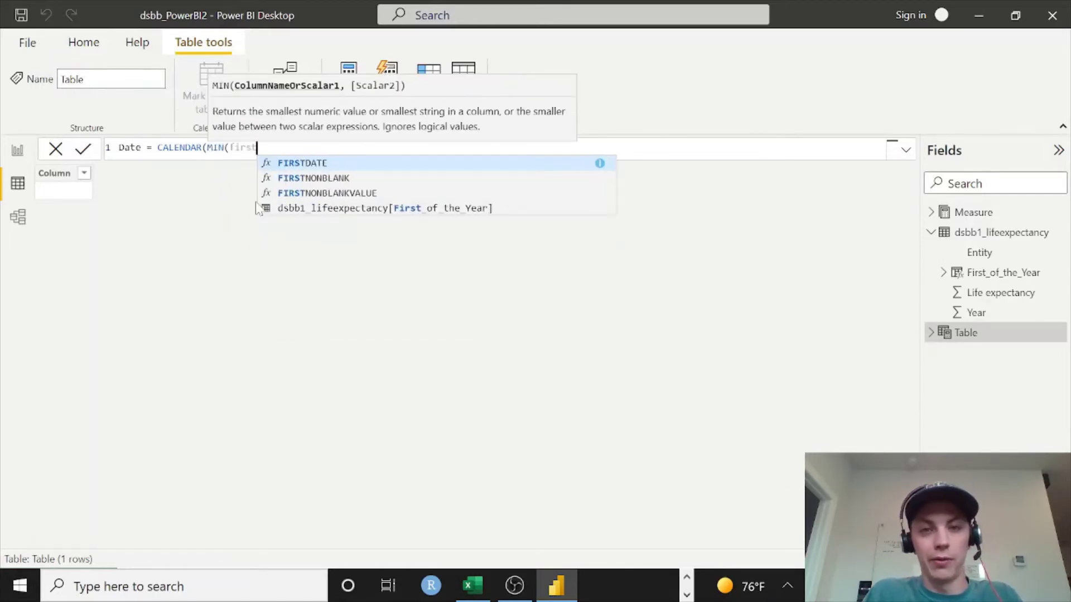
{"action": "left_click", "coordinate": [390, 212]}
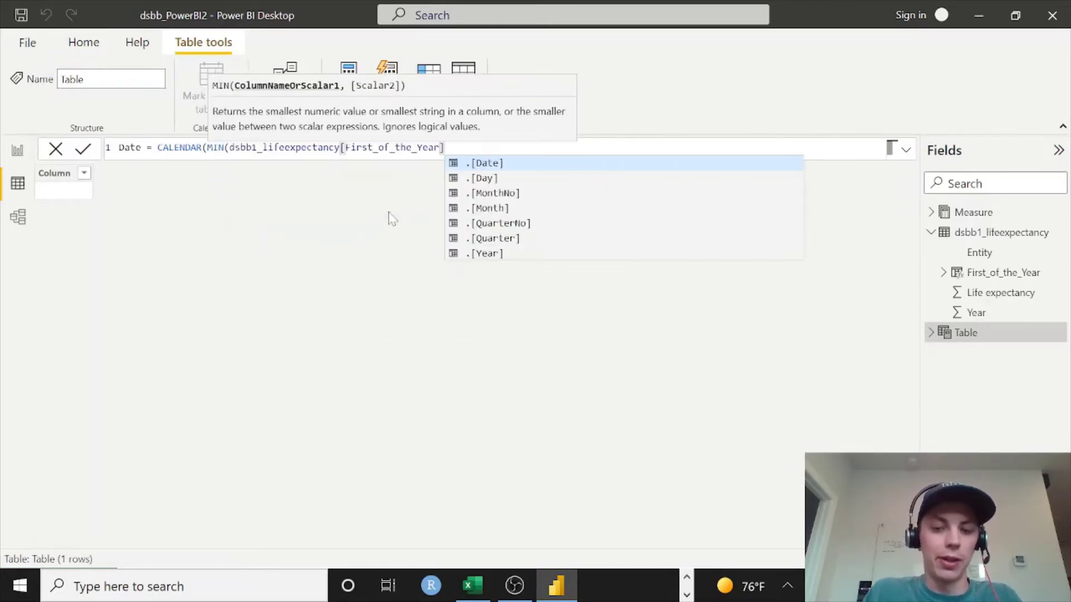
{"action": "type", "text": ")"}
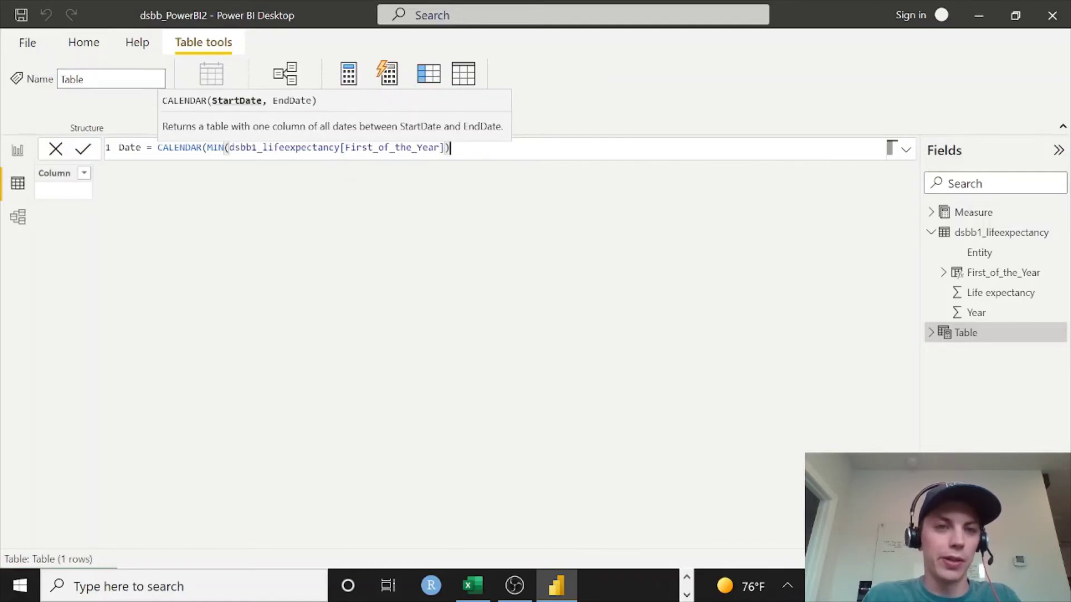
- Replace the MIN function for the calendar's start date with FIRSTDATE
{"action": "double_click", "coordinate": [215, 147]}
{"action": "type", "text": "FIRST"}
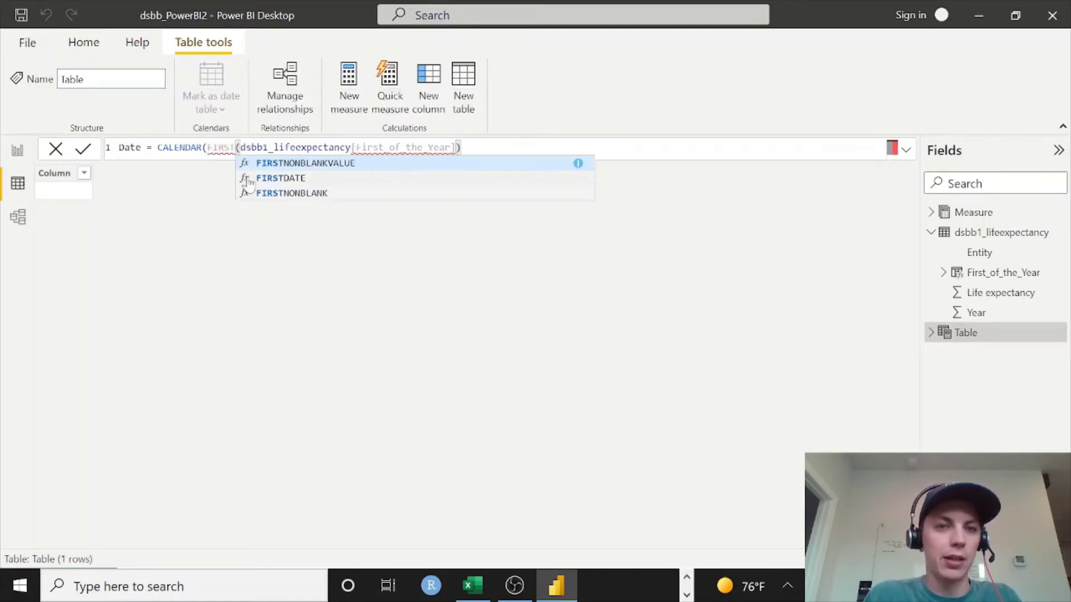
{"action": "left_click", "coordinate": [289, 184]}
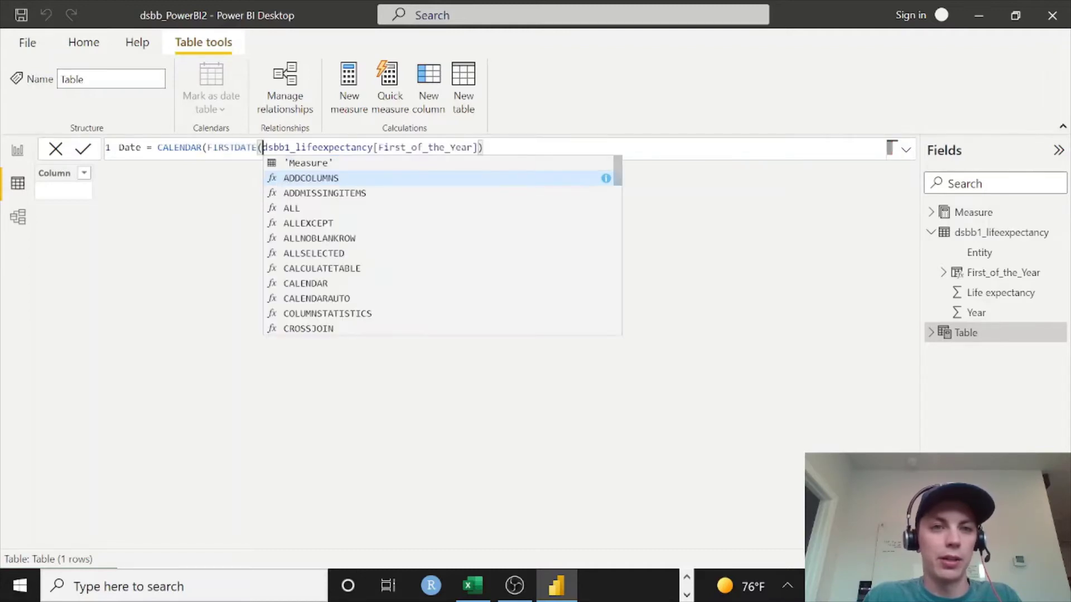
- Add LASTDATE(dsbb1_lifeexpectancy[First_of_the_Year]) as the calendar's end date and close the formula
{"action": "left_click", "coordinate": [484, 147]}
{"action": "type", "text": ", last"}
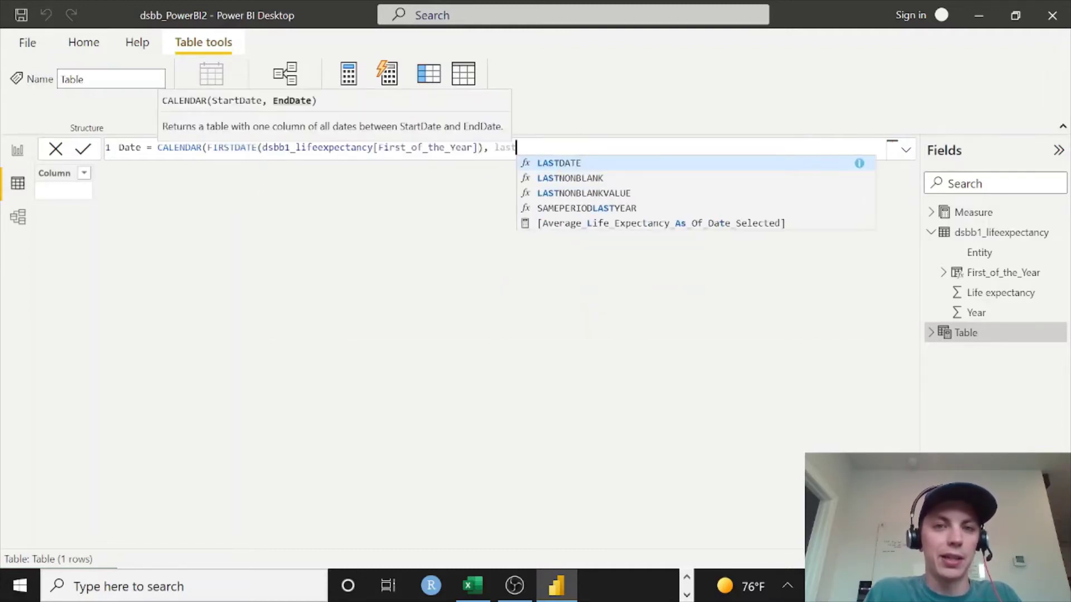
{"action": "key", "text": "Tab"}
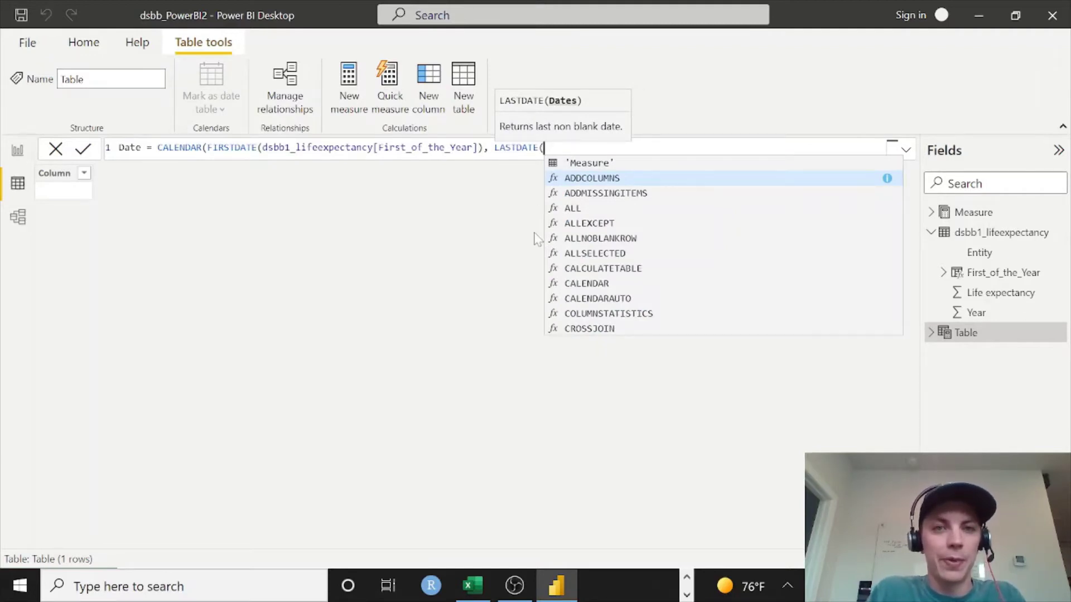
{"action": "type", "text": "fir"}
{"action": "key", "text": "Down"}
{"action": "key", "text": "Down"}
{"action": "key", "text": "Down"}
{"action": "key", "text": "Tab"}
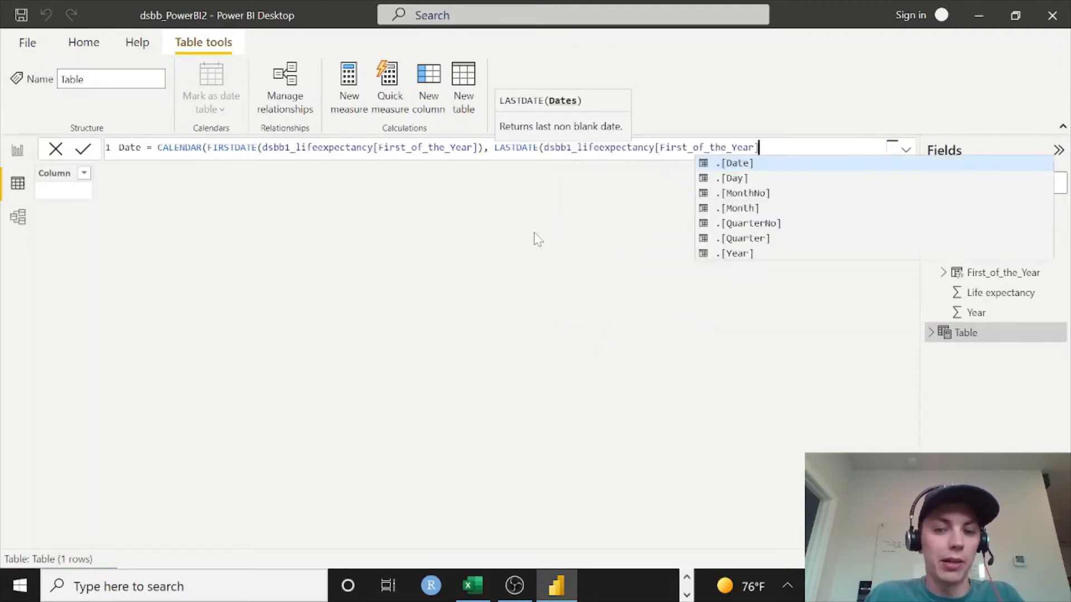
{"action": "type", "text": "))"}
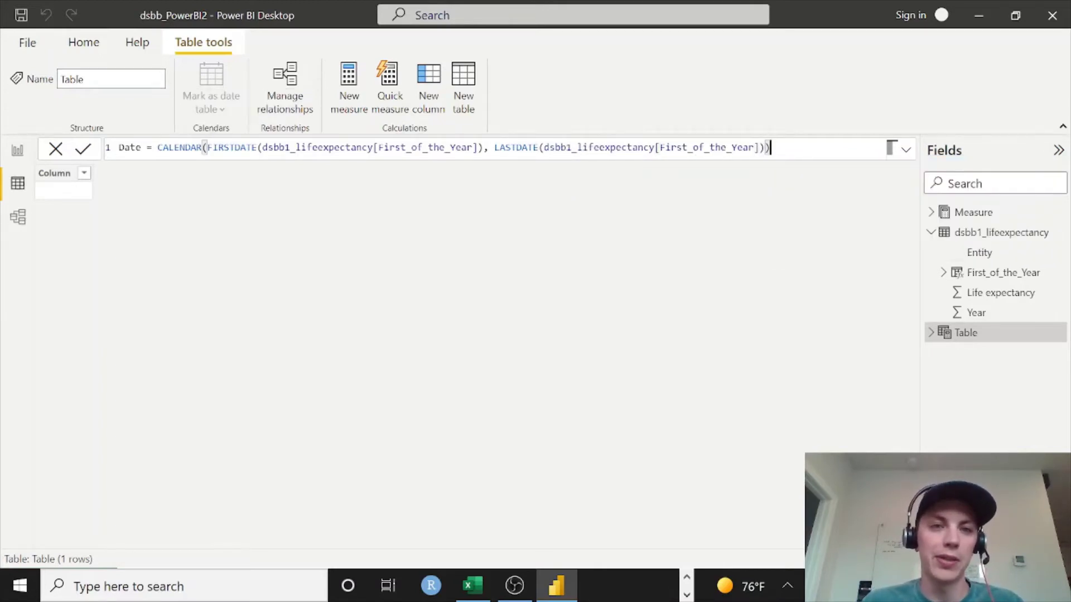
- Change the calendar's start function to MIN and its end function to MAX, and commit the Date table formula
{"action": "double_click", "coordinate": [232, 147]}
{"action": "type", "text": "MIN"}
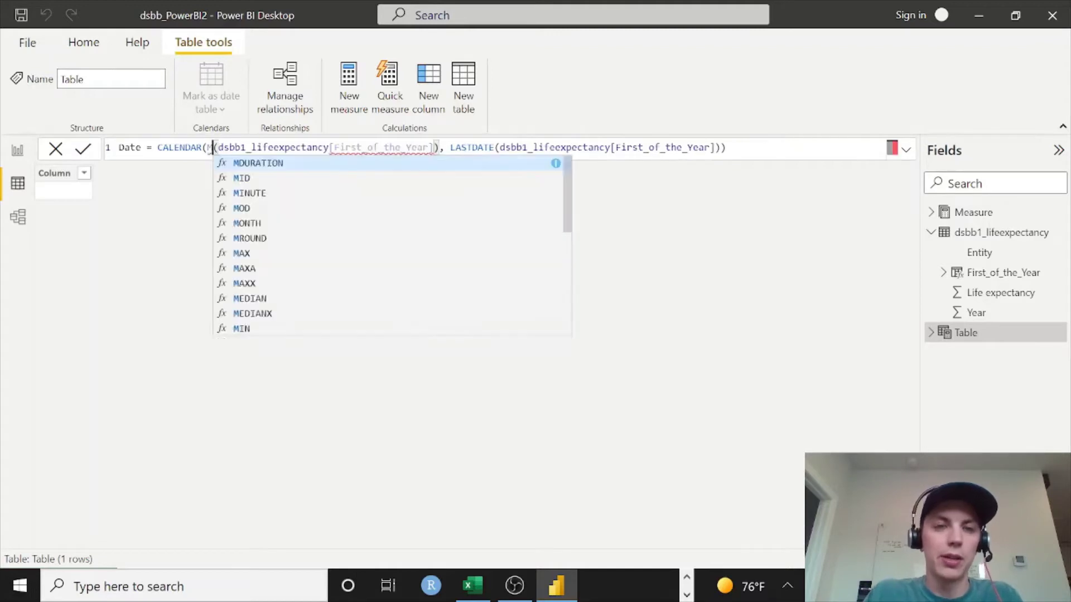
{"action": "double_click", "coordinate": [483, 147]}
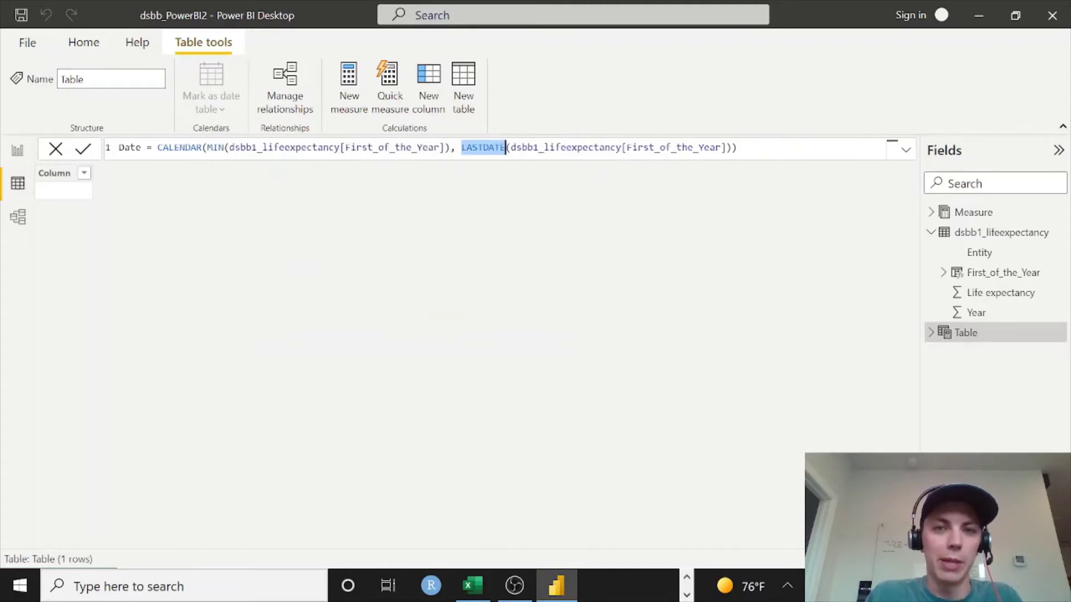
{"action": "type", "text": "MAX"}
{"action": "left_click", "coordinate": [710, 147]}
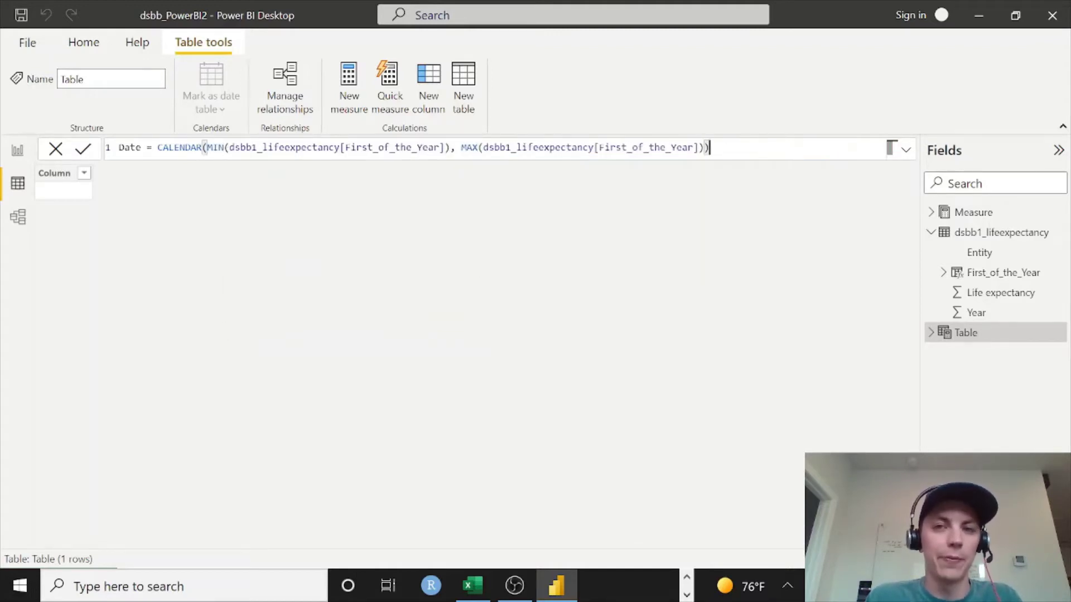
{"action": "key", "text": "Return"}
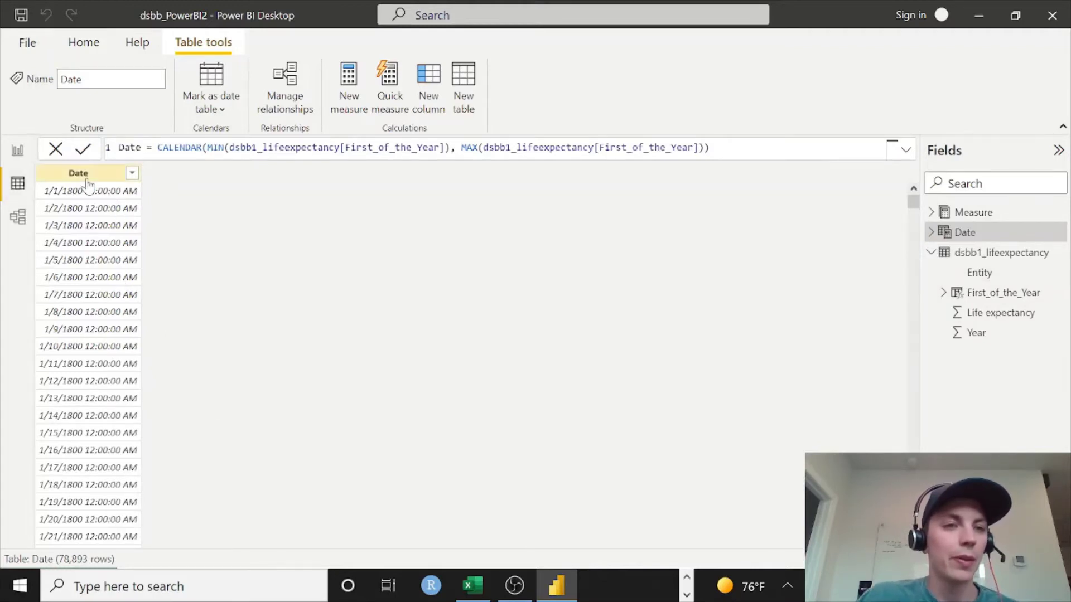
- Relate the Date table's Date column to First_of_the_Year in dsbb1_lifeexpectancy and place the Date table below it
{"action": "left_click", "coordinate": [18, 218]}
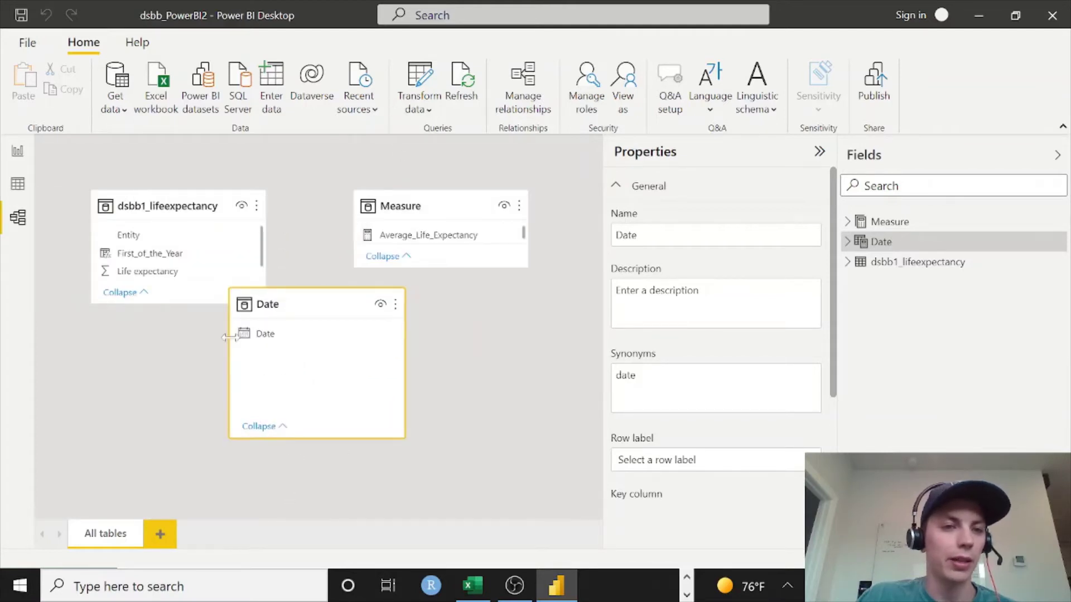
{"action": "left_click_drag", "start_coordinate": [259, 337], "coordinate": [184, 260]}
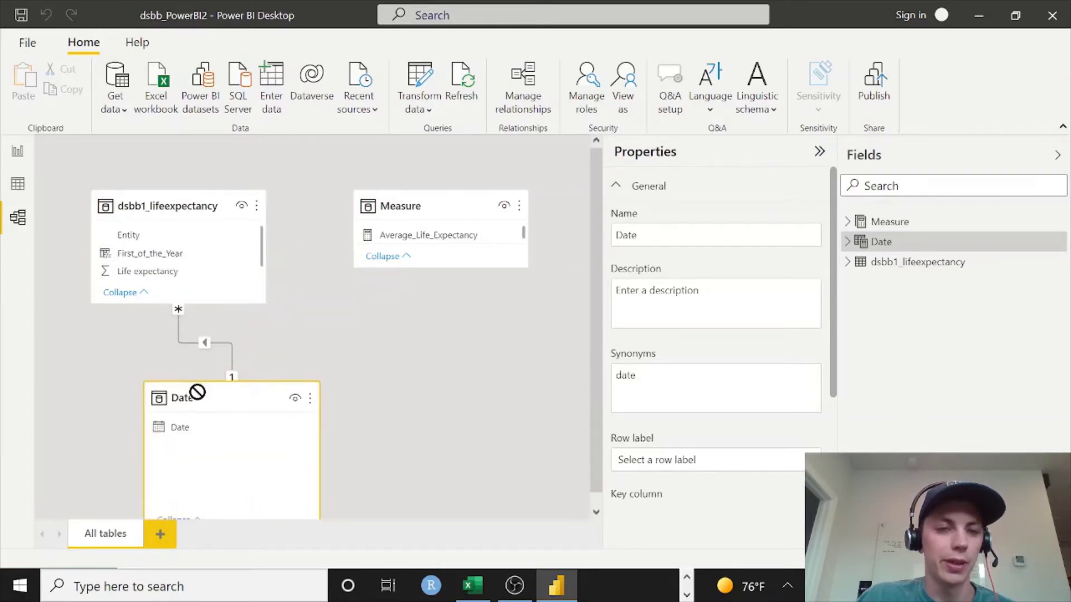
{"action": "mouse_move", "coordinate": [200, 392]}
{"action": "left_mouse_down"}
{"action": "mouse_move", "coordinate": [189, 375]}
{"action": "mouse_move", "coordinate": [201, 411]}
{"action": "left_mouse_up"}
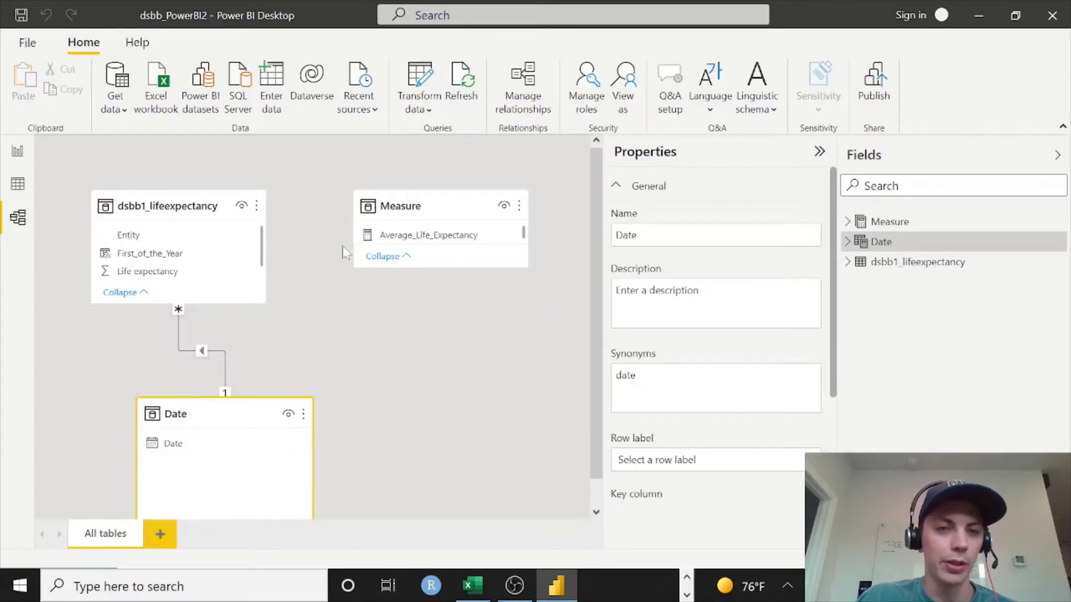
- Return to the report and remove the First_of_the_Year filter from all pages
{"action": "left_click", "coordinate": [17, 150]}
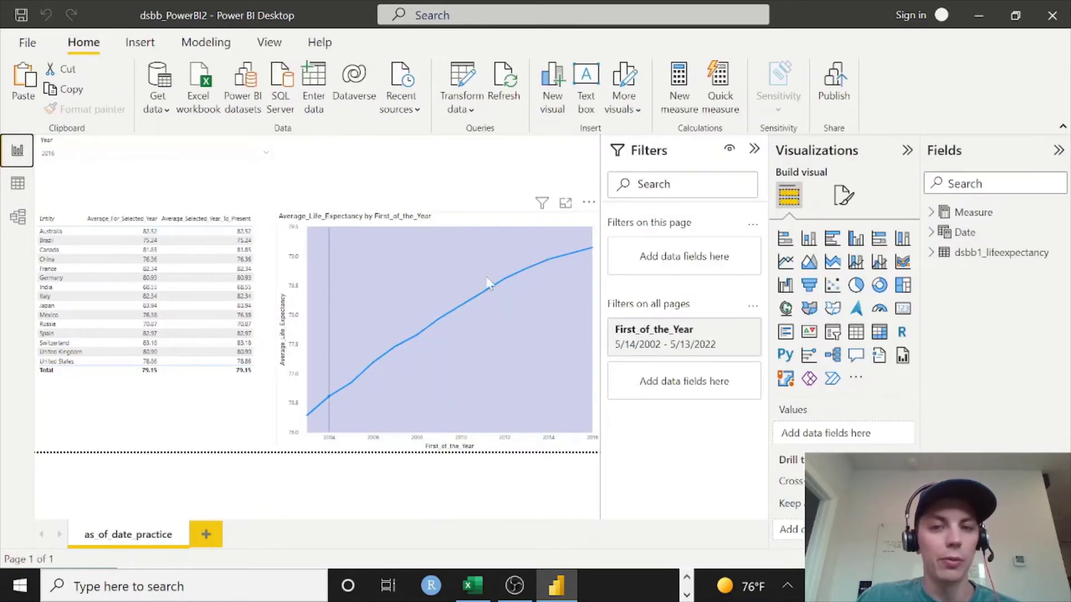
{"action": "left_click", "coordinate": [729, 329]}
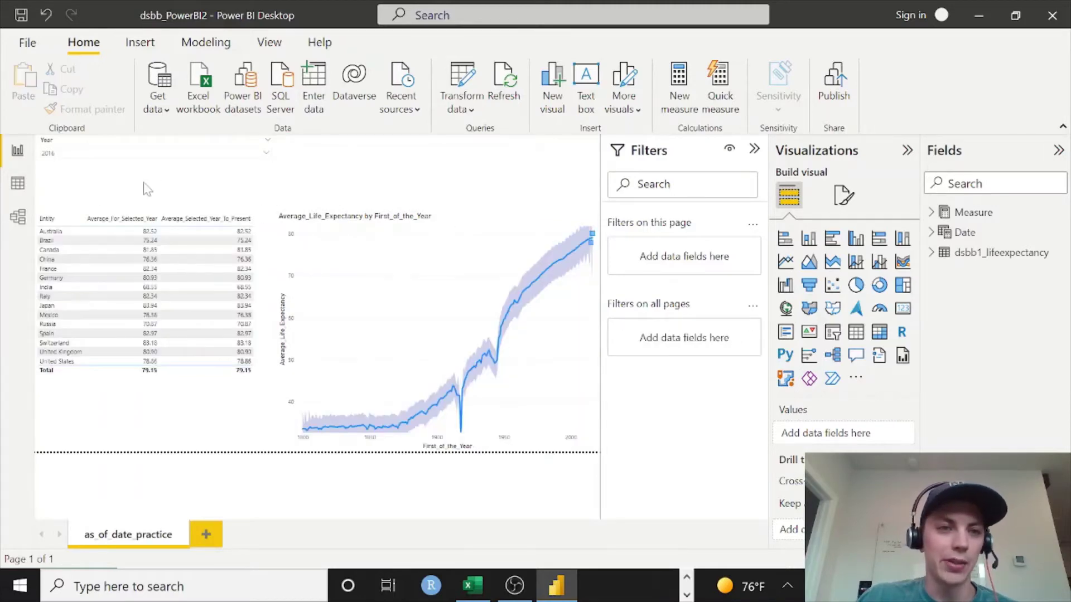
- Delete the old Year slicer and add the Year level of the Date table's Date Hierarchy in its place
{"action": "left_click", "coordinate": [112, 152]}
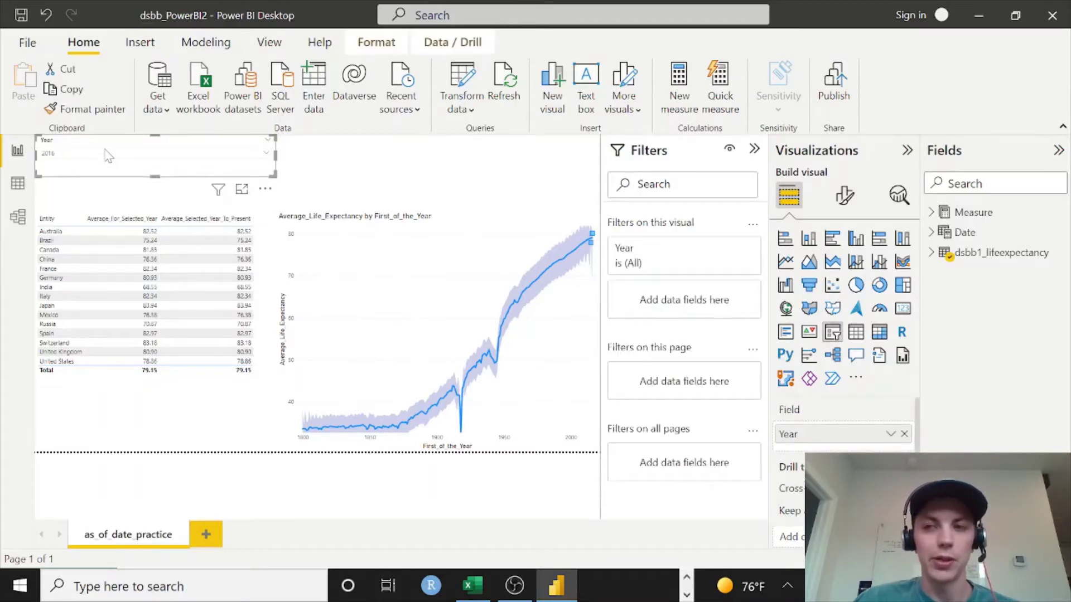
{"action": "key", "text": "Delete"}
{"action": "left_click", "coordinate": [930, 232]}
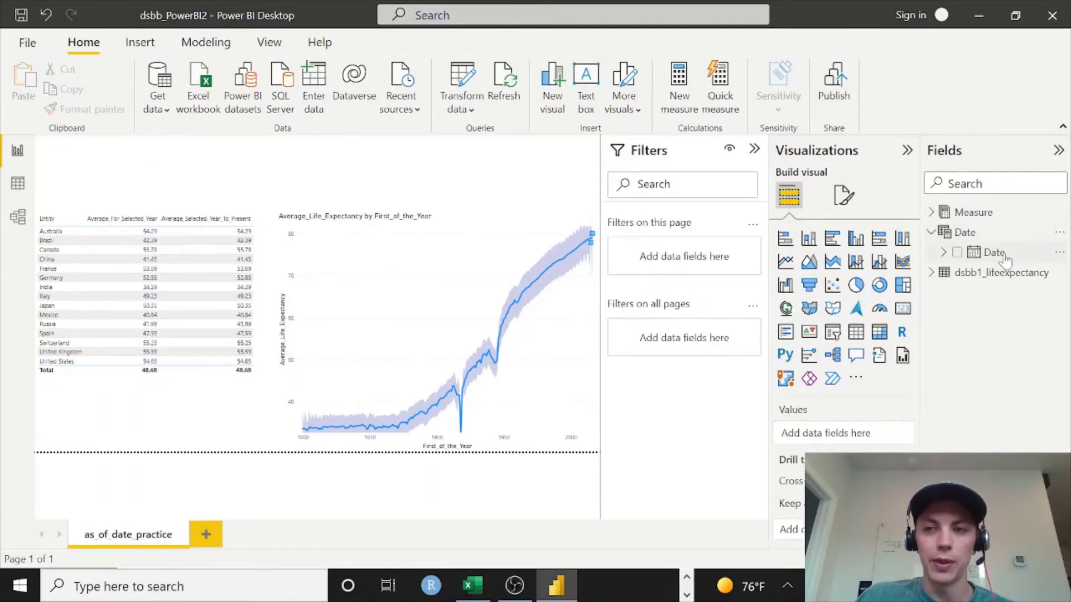
{"action": "left_click", "coordinate": [944, 252]}
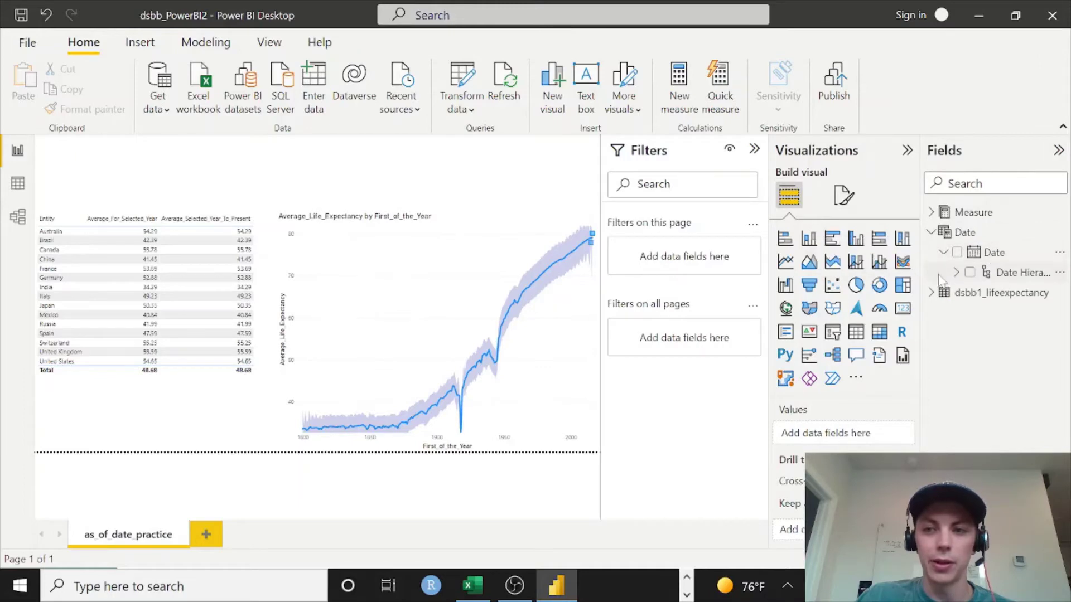
{"action": "left_click", "coordinate": [957, 273]}
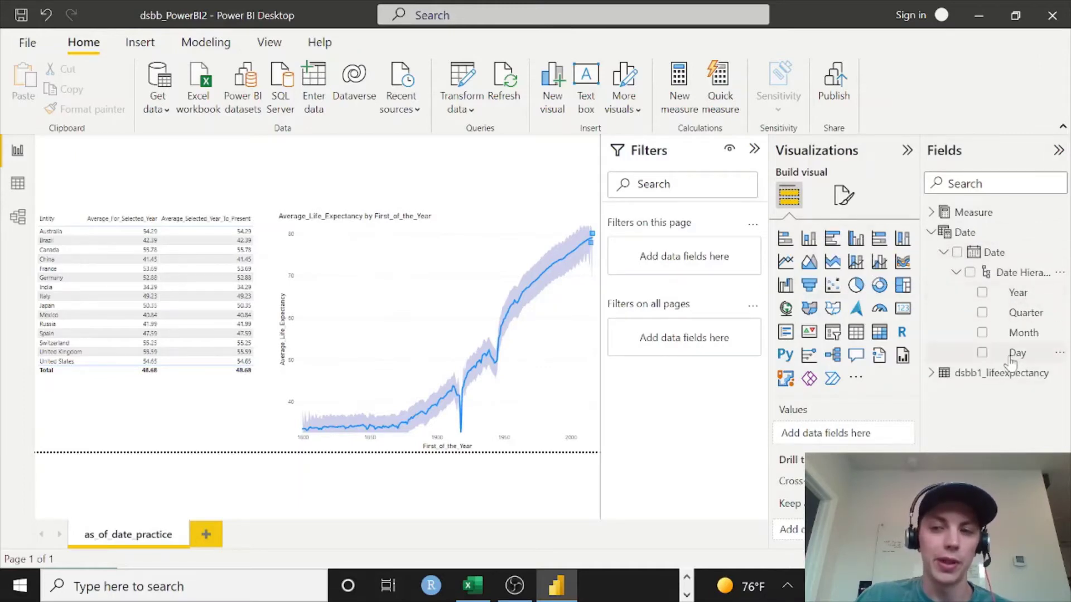
{"action": "left_click_drag", "start_coordinate": [1017, 291], "coordinate": [111, 162]}
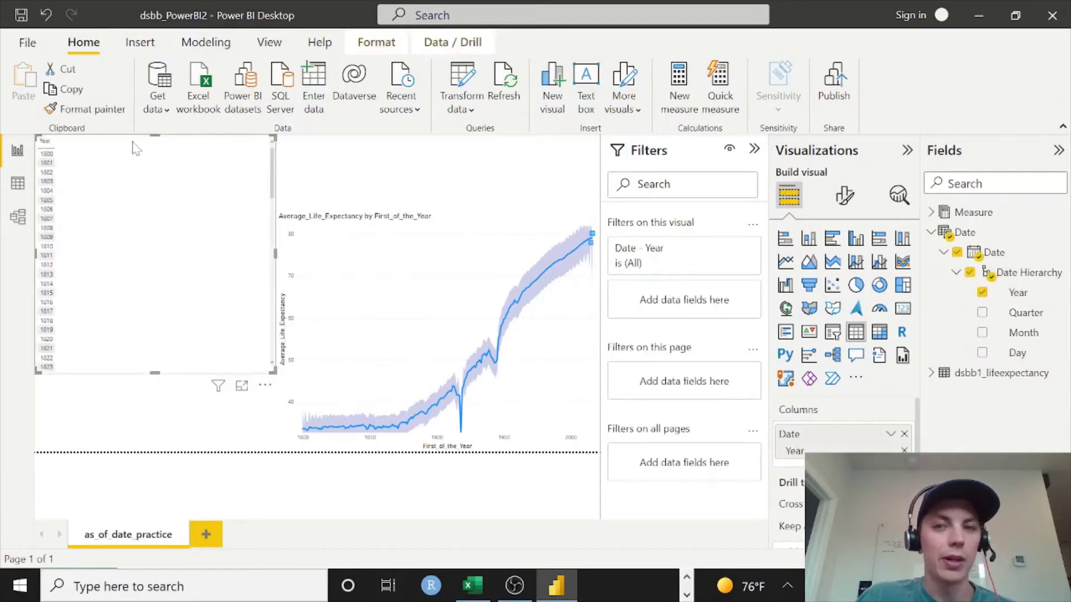
- Convert the new Year visual to a dropdown slicer and shrink its height to sit above the Entity table
{"action": "left_click", "coordinate": [833, 333]}
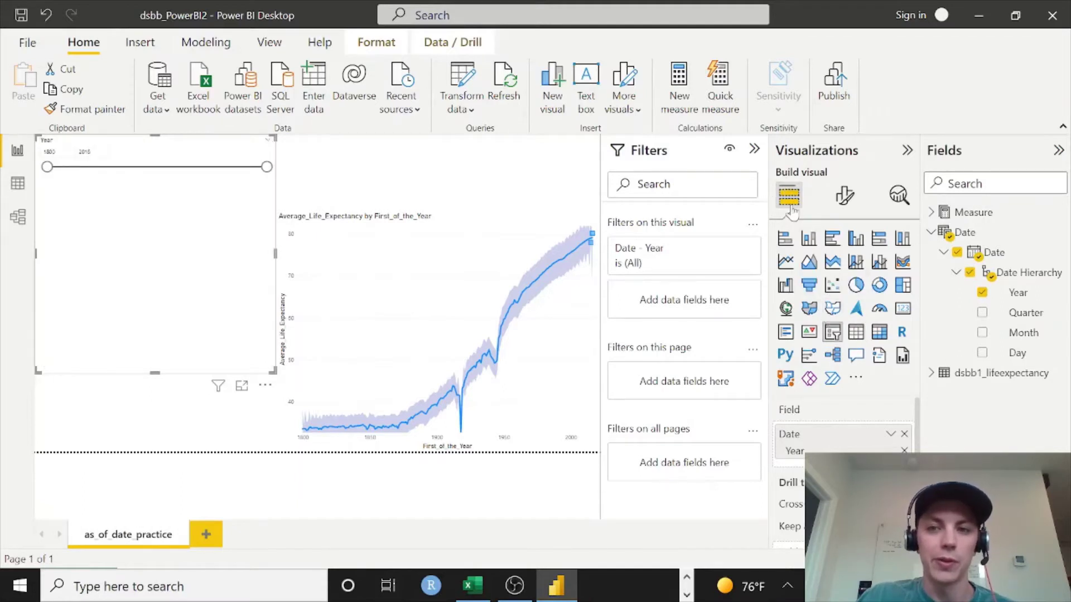
{"action": "left_click", "coordinate": [269, 143]}
{"action": "left_click", "coordinate": [308, 177]}
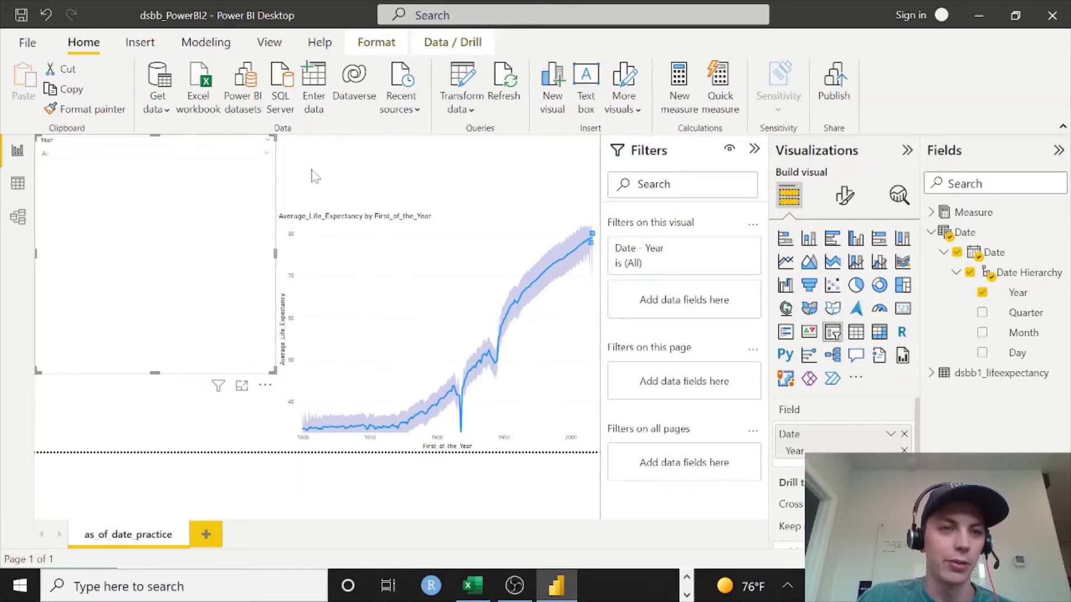
{"action": "left_click_drag", "start_coordinate": [155, 372], "coordinate": [159, 193]}
- Select the years 1805, 1806, 1807 and 1809 together in the Year slicer and close its list
{"action": "left_click", "coordinate": [119, 162]}
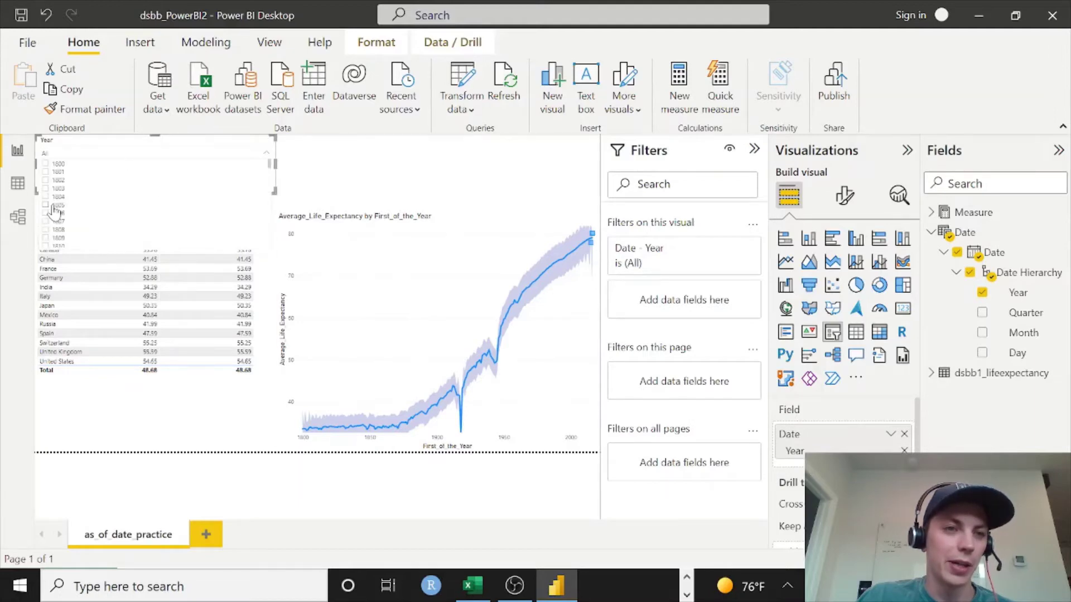
{"action": "left_click", "coordinate": [53, 205]}
{"action": "left_click", "coordinate": [53, 222], "text": "shift"}
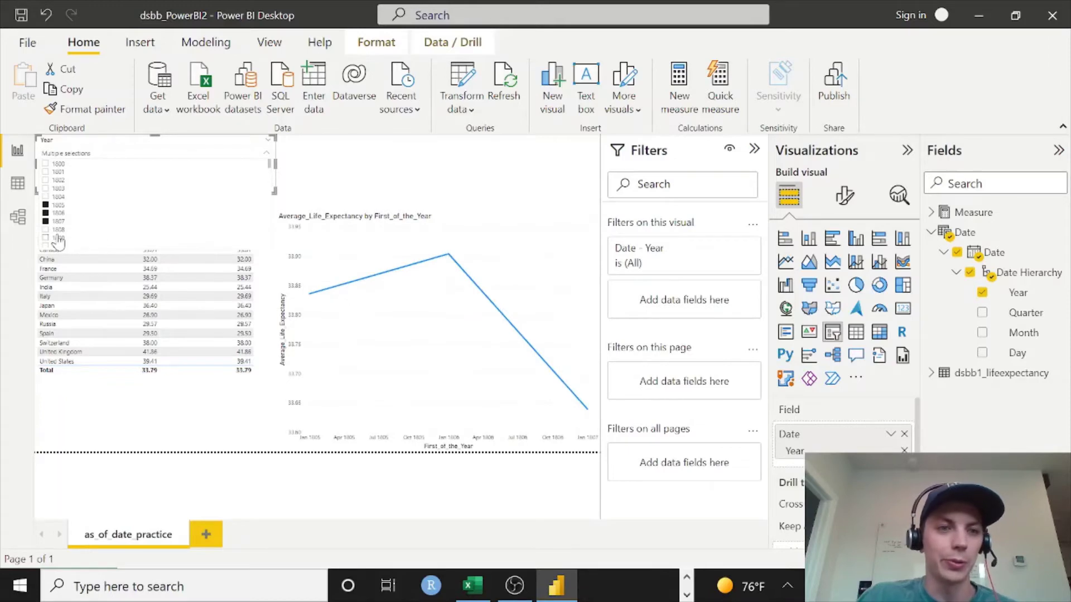
{"action": "left_click", "coordinate": [407, 184]}
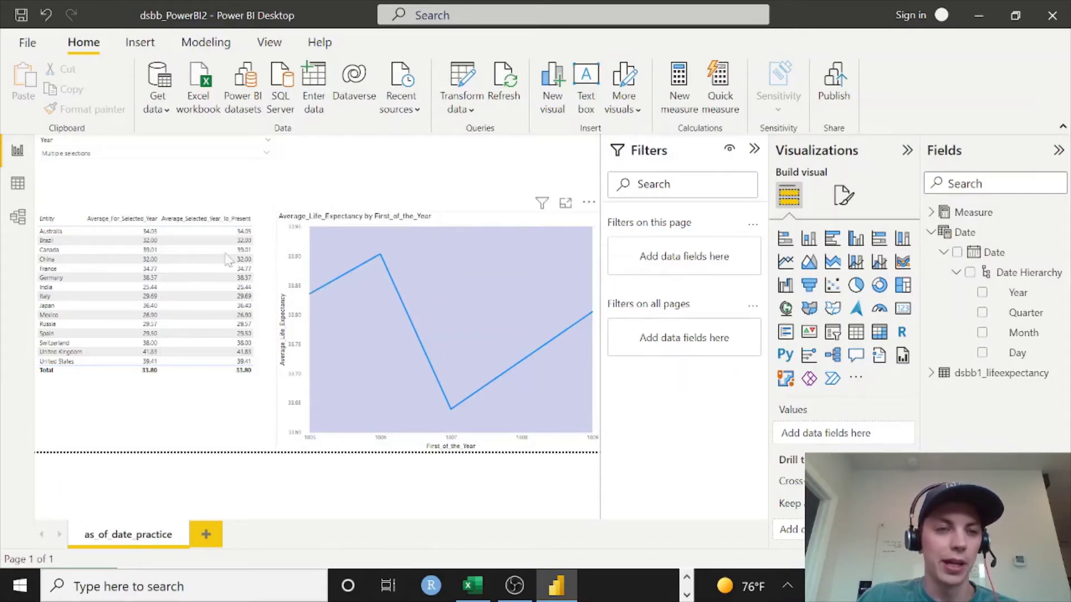
- Add scattered years such as 1885 and 1888 to the Year slicer's selection, and clear the slicer
{"action": "left_click", "coordinate": [121, 154]}
{"action": "scroll", "coordinate": [137, 204], "scroll_direction": "down", "scroll_amount": 15}
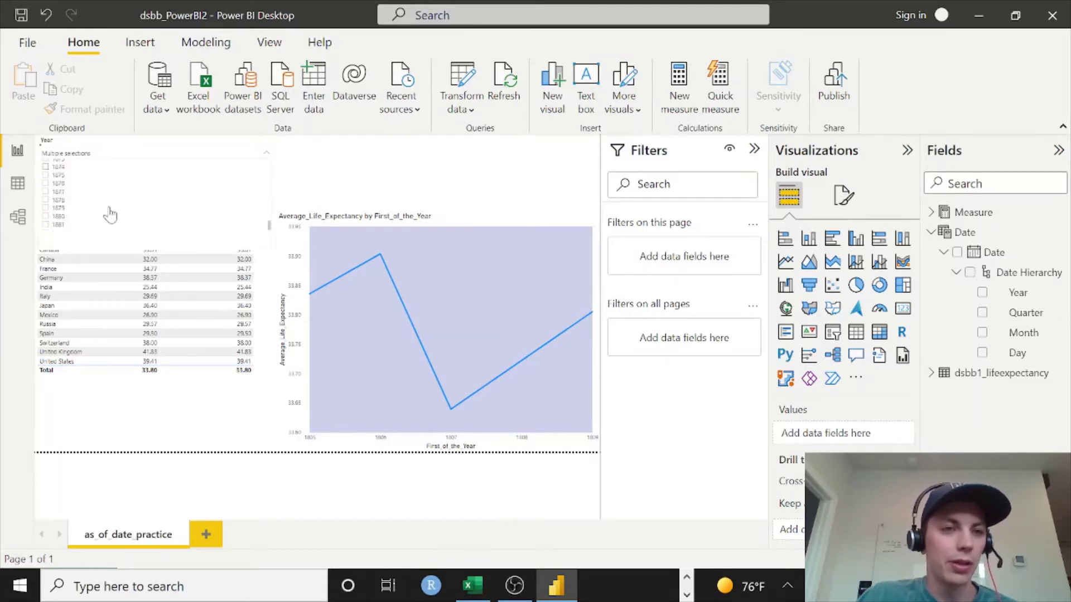
{"action": "left_click", "coordinate": [46, 238]}
{"action": "scroll", "coordinate": [56, 214], "scroll_direction": "up", "scroll_amount": 20}
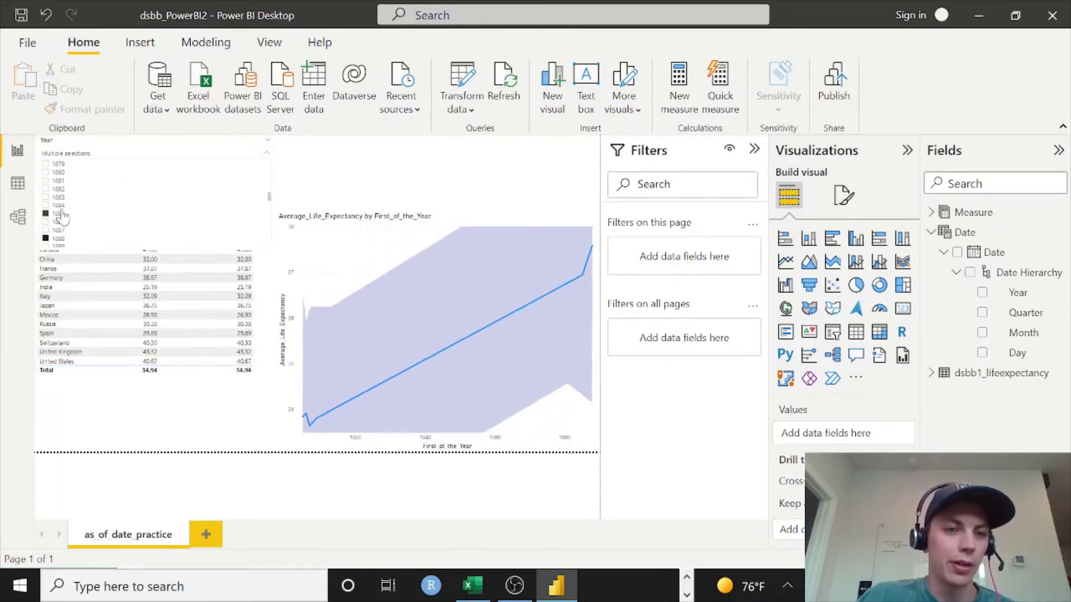
{"action": "left_click", "coordinate": [108, 219]}
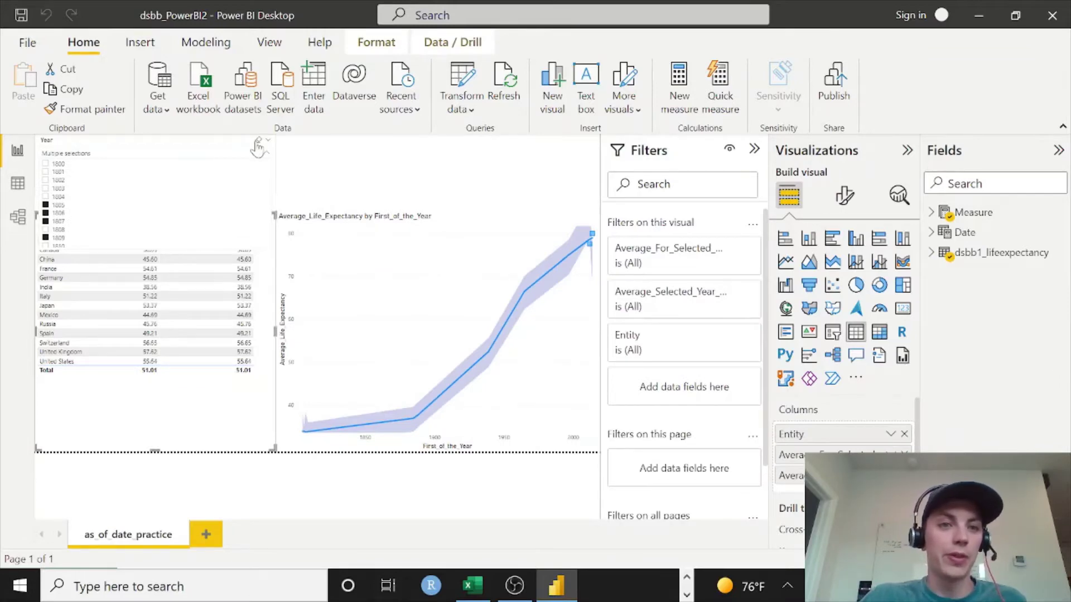
{"action": "left_click", "coordinate": [258, 141]}
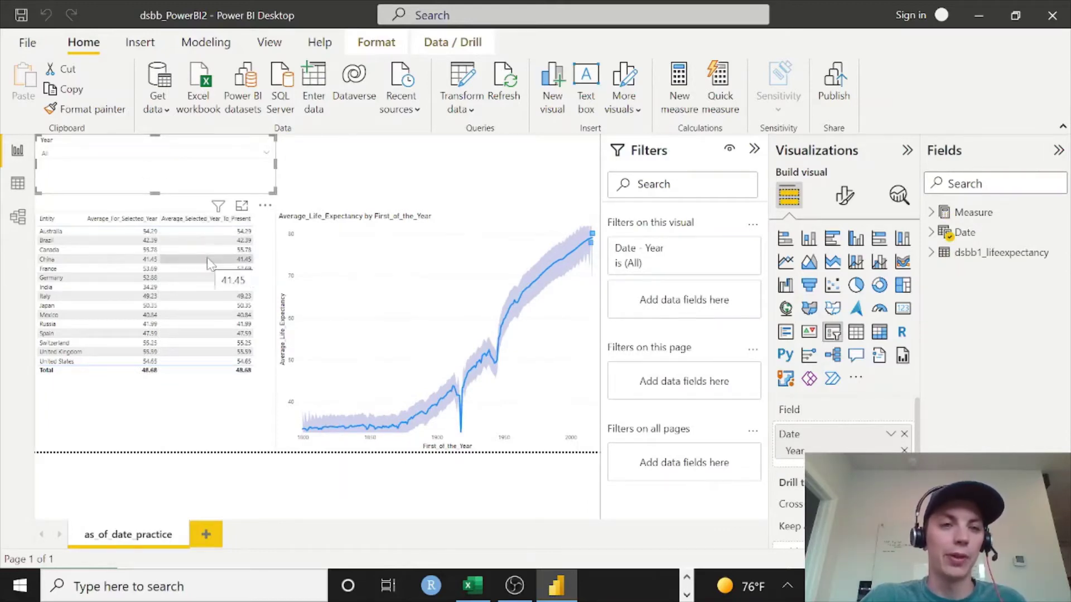
- Rearrange the model diagram so the Date table sits above dsbb1_lifeexpectancy, and return to the report
{"action": "left_click", "coordinate": [17, 217]}
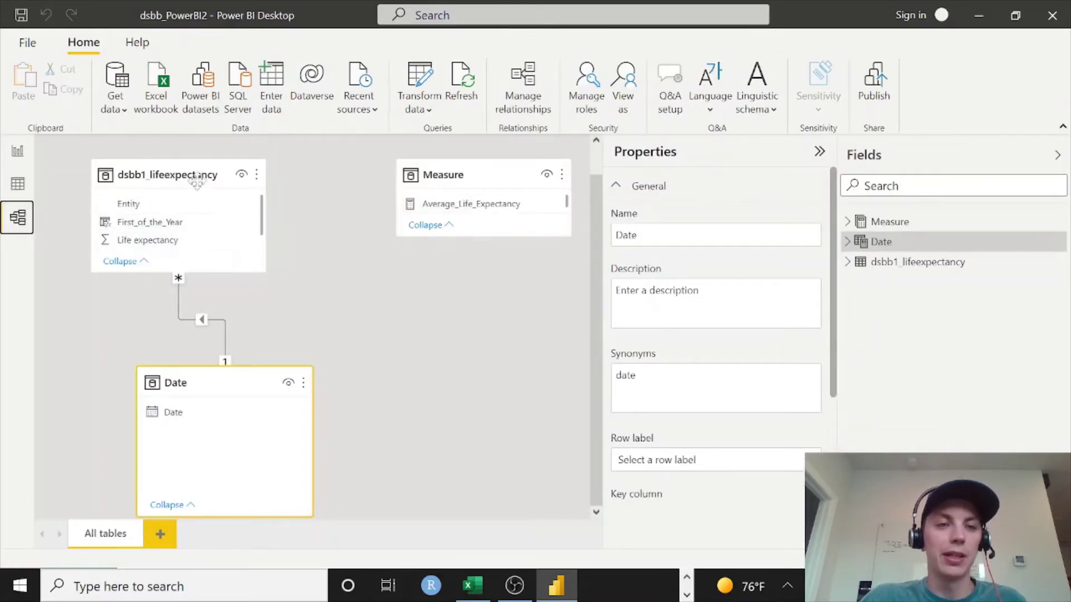
{"action": "left_click_drag", "start_coordinate": [232, 379], "coordinate": [368, 290]}
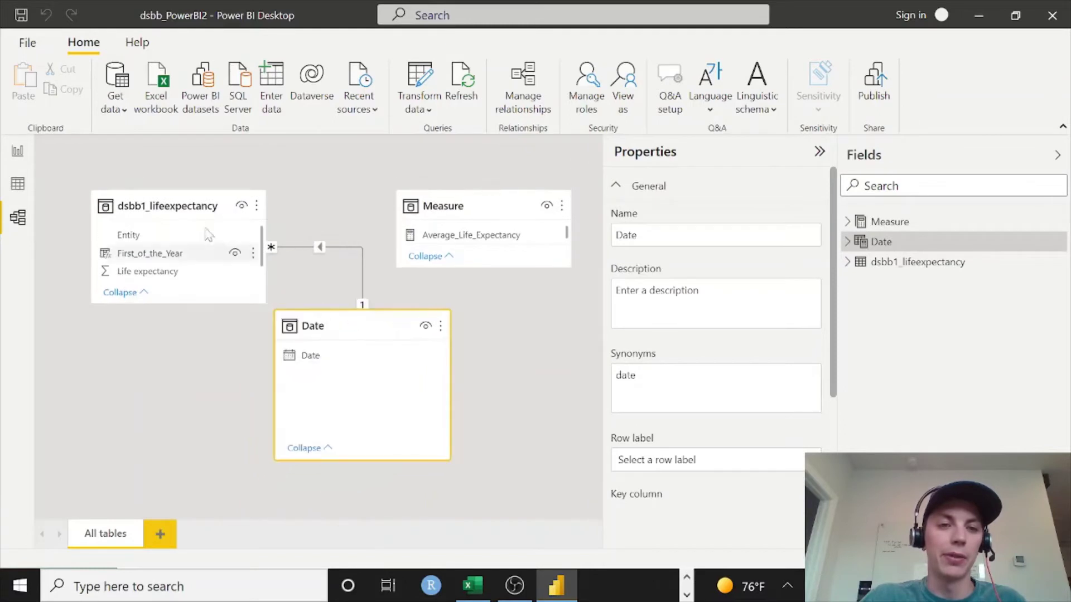
{"action": "left_click_drag", "start_coordinate": [184, 208], "coordinate": [203, 401]}
{"action": "left_click_drag", "start_coordinate": [324, 322], "coordinate": [163, 188]}
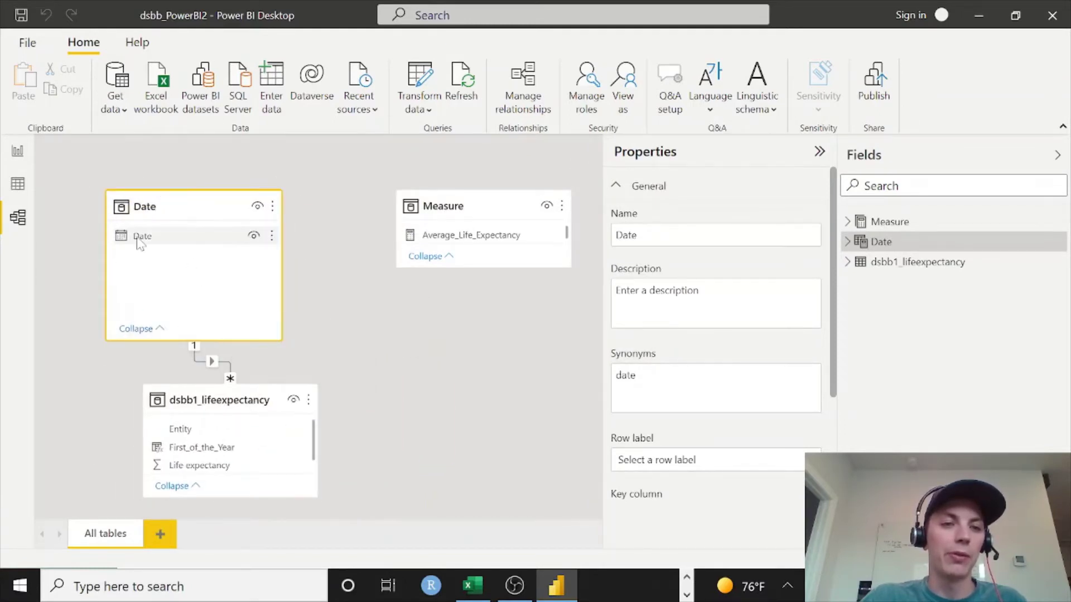
{"action": "left_click", "coordinate": [17, 151]}
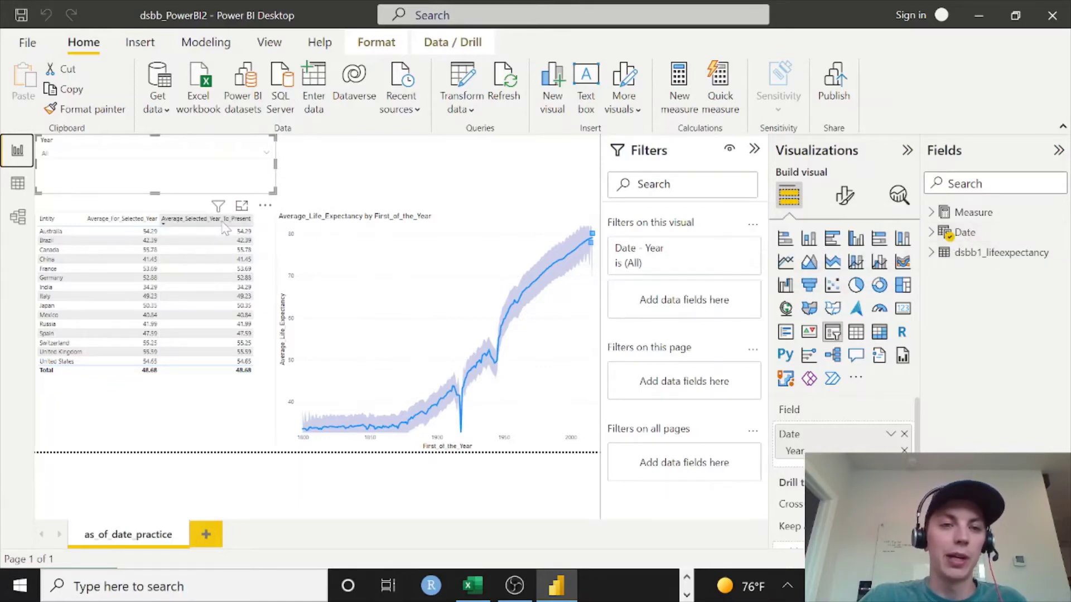
- Change the ALL argument in the Average_Life_Expectancy_As_Of_Date_Selected measure to 'Date'[Date]
{"action": "left_click", "coordinate": [236, 397]}
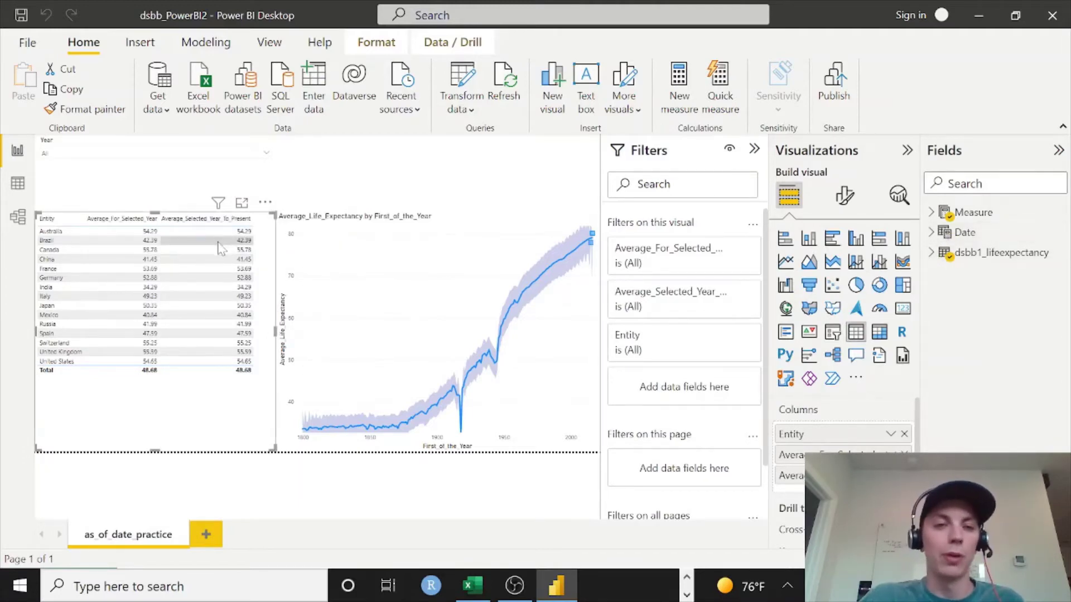
{"action": "left_click", "coordinate": [931, 212]}
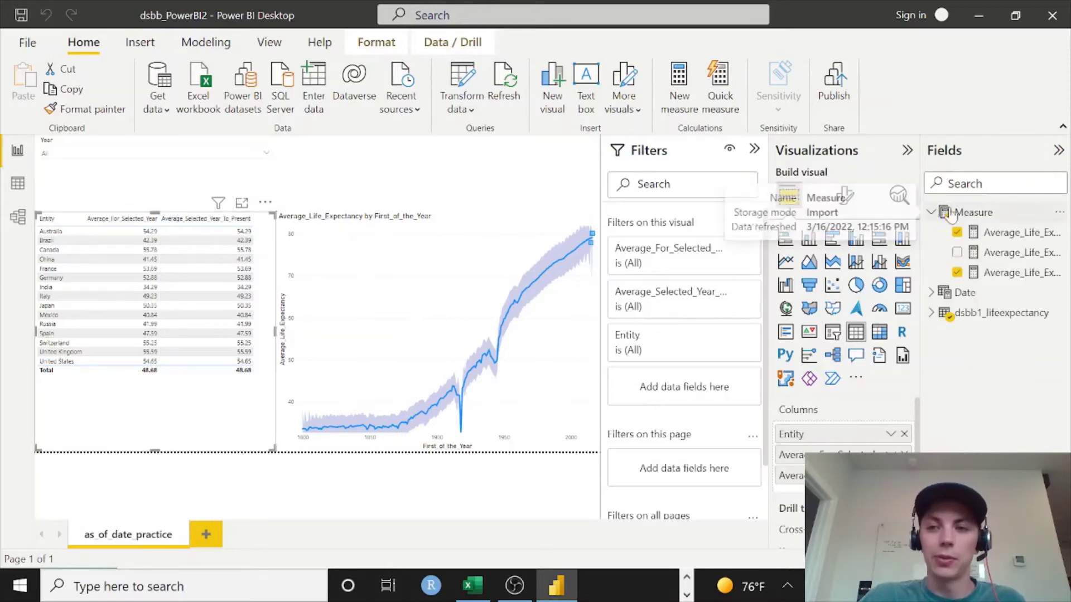
{"action": "left_click", "coordinate": [997, 235]}
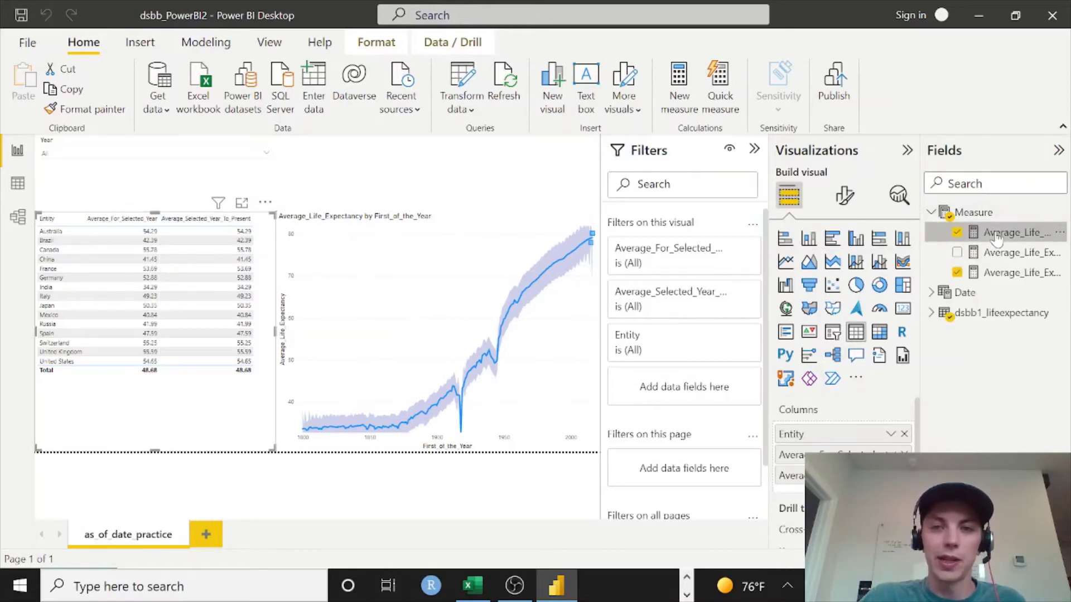
{"action": "left_click", "coordinate": [1002, 279]}
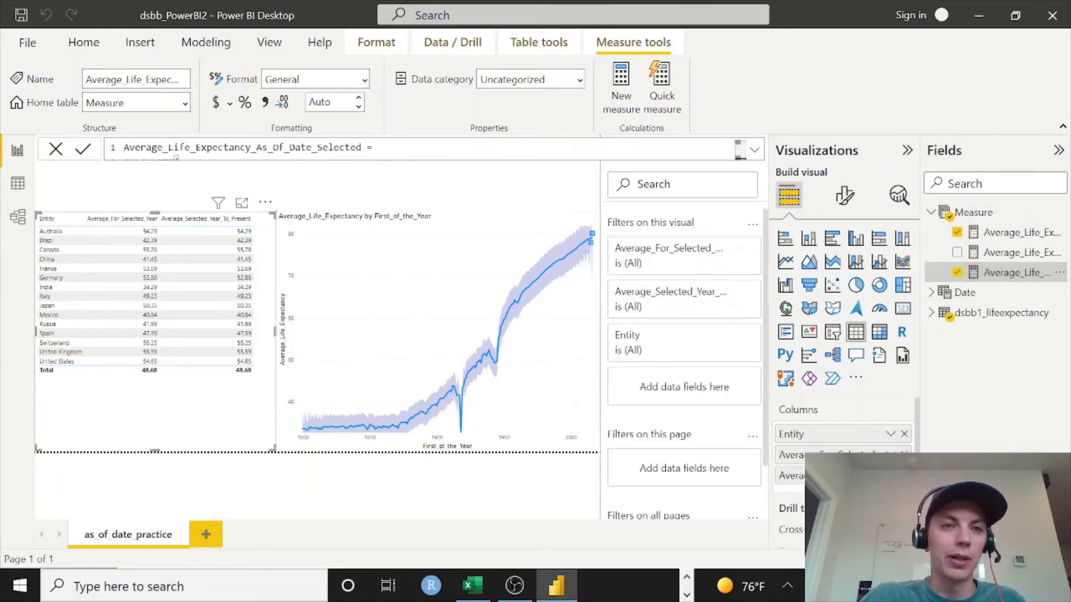
{"action": "left_click", "coordinate": [755, 151]}
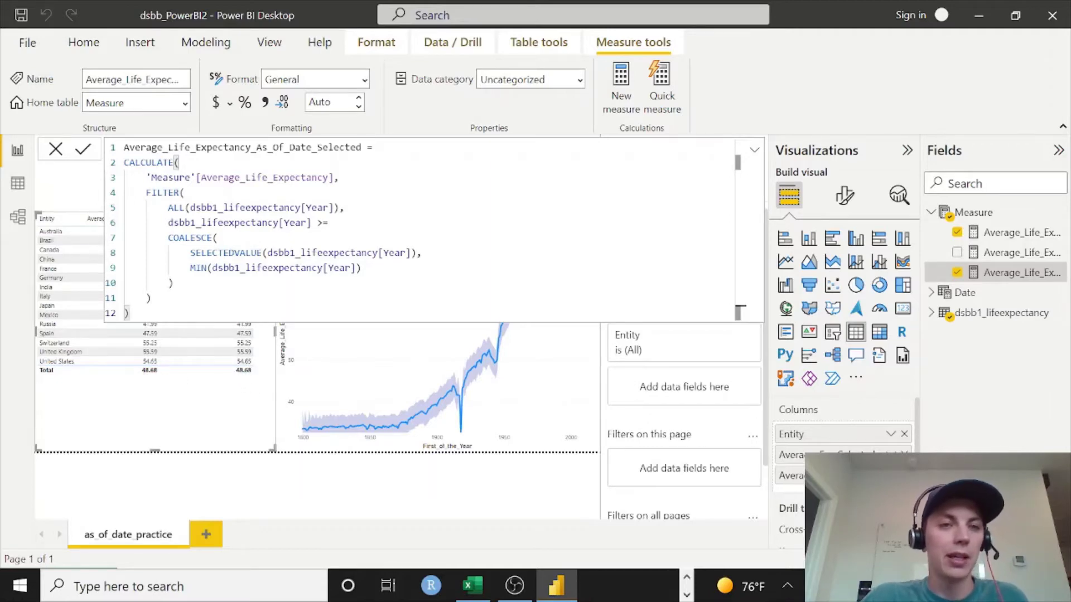
{"action": "left_click", "coordinate": [229, 207]}
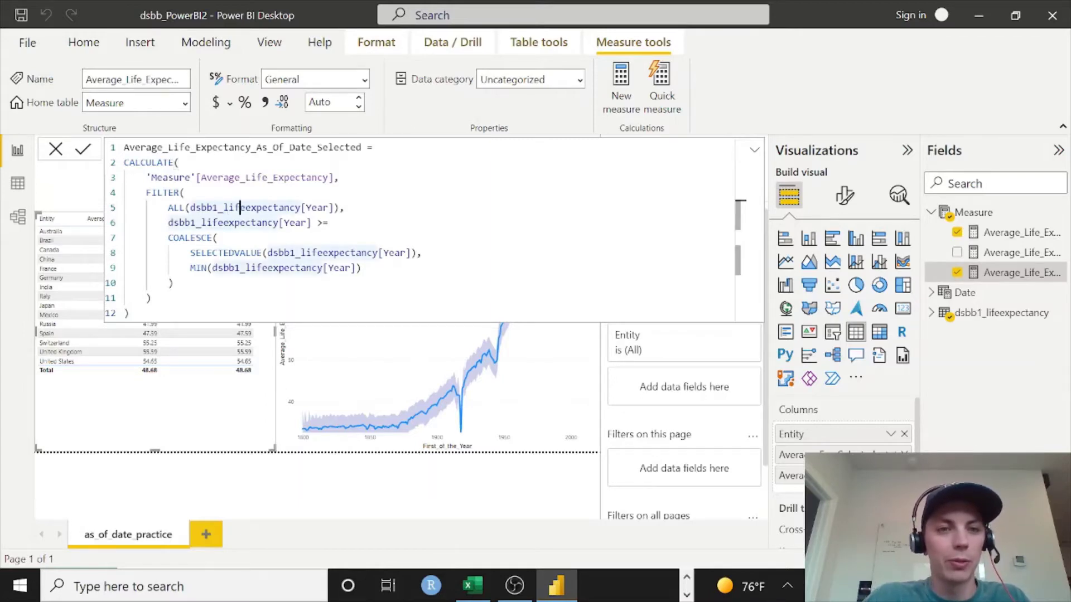
{"action": "double_click", "coordinate": [240, 207]}
{"action": "type", "text": "DATE"}
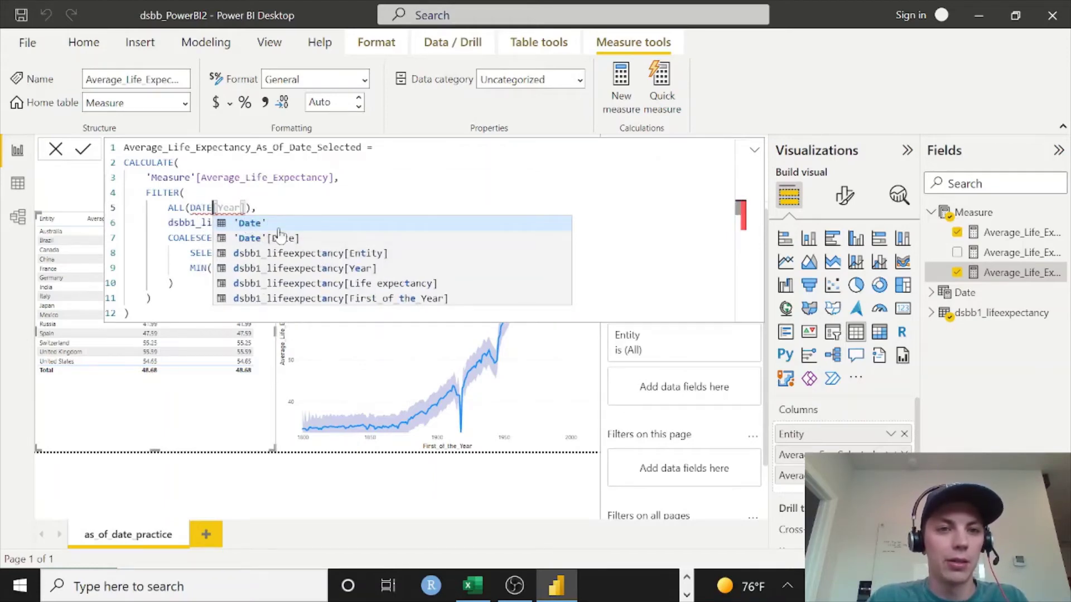
{"action": "left_click", "coordinate": [293, 239]}
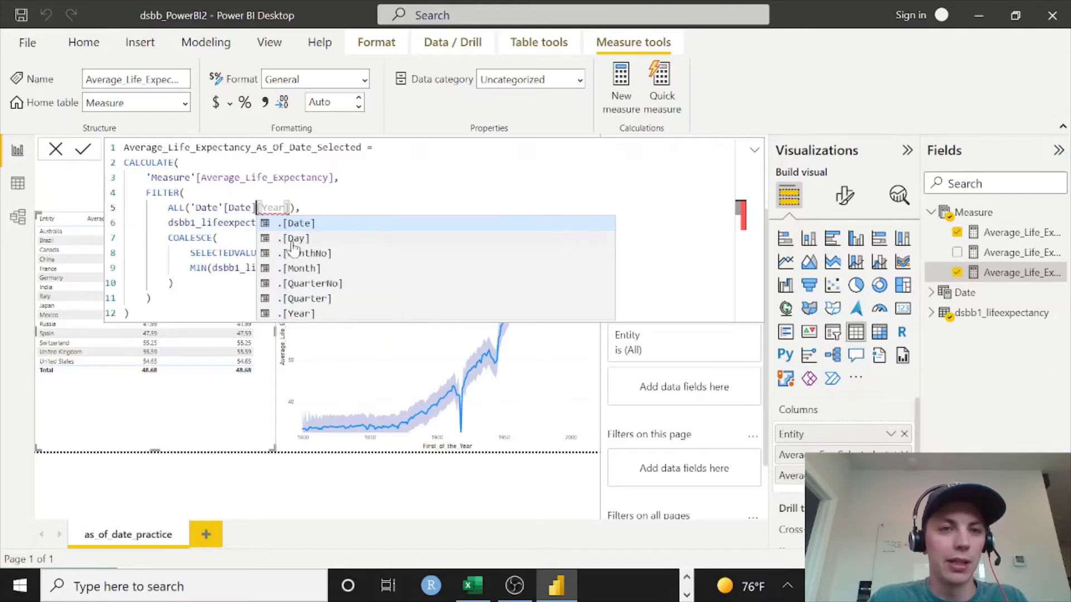
{"action": "key", "text": "Escape"}
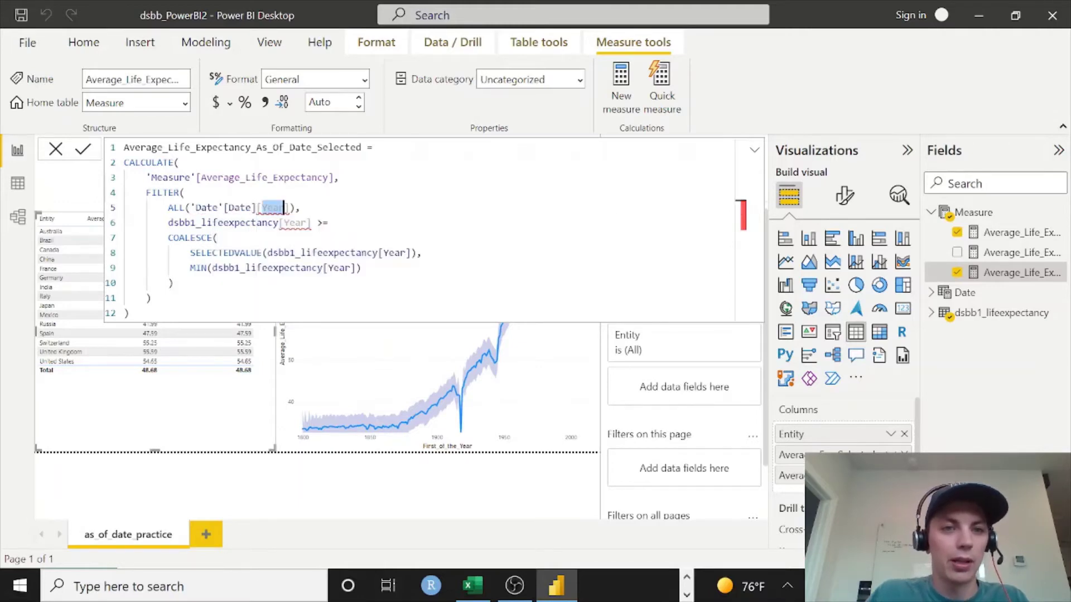
{"action": "key", "text": "BackSpace"}
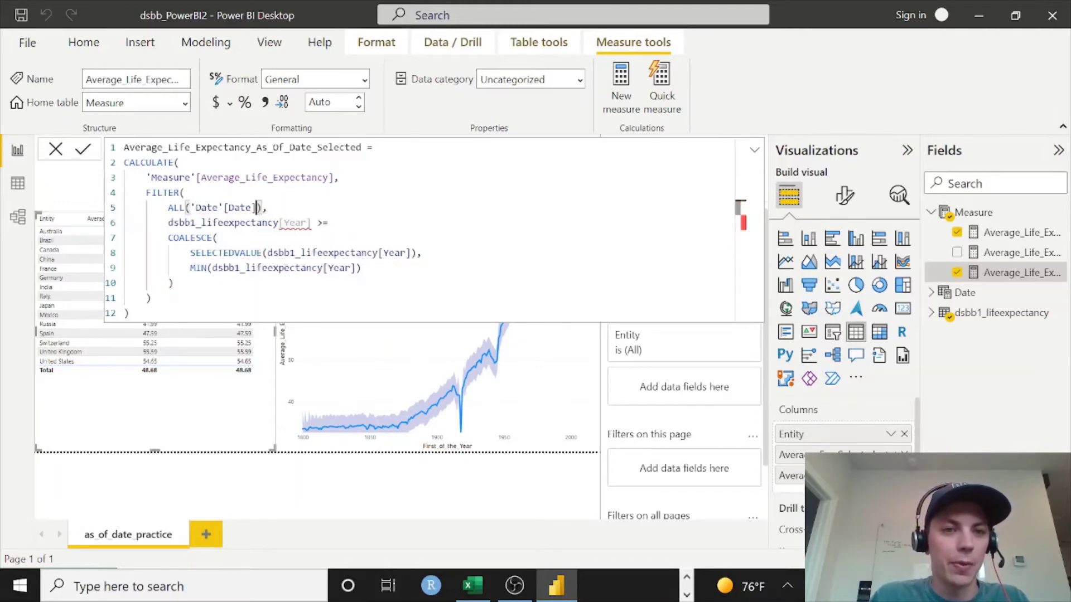
- Replace the column compared with >= and the SELECTEDVALUE argument with 'Date'[Date] in the measure formula
{"action": "left_click_drag", "start_coordinate": [167, 223], "coordinate": [312, 222]}
{"action": "type", "text": "date"}
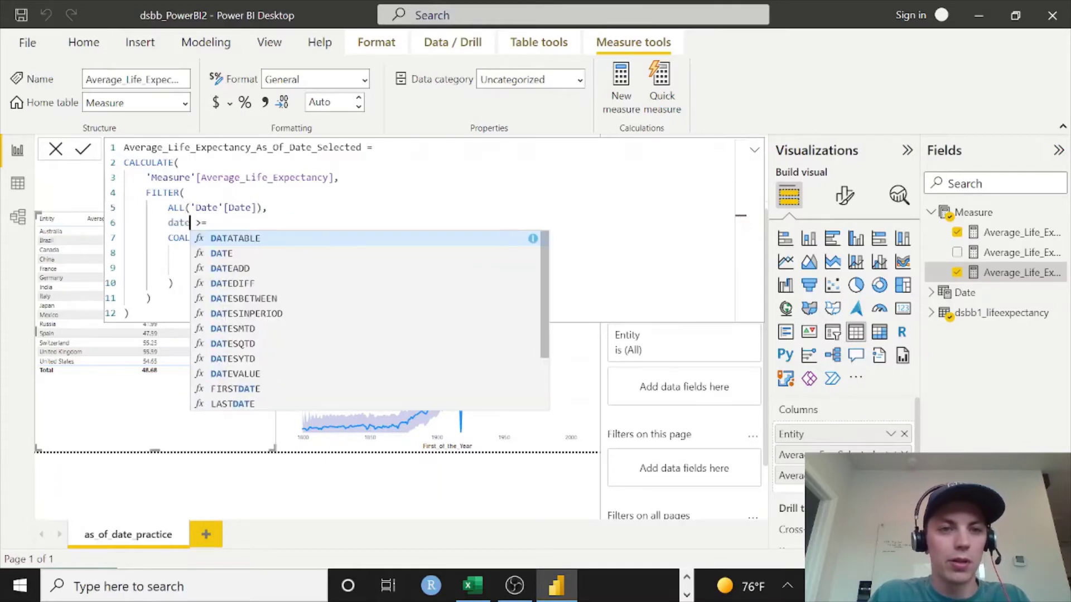
{"action": "left_click", "coordinate": [233, 407]}
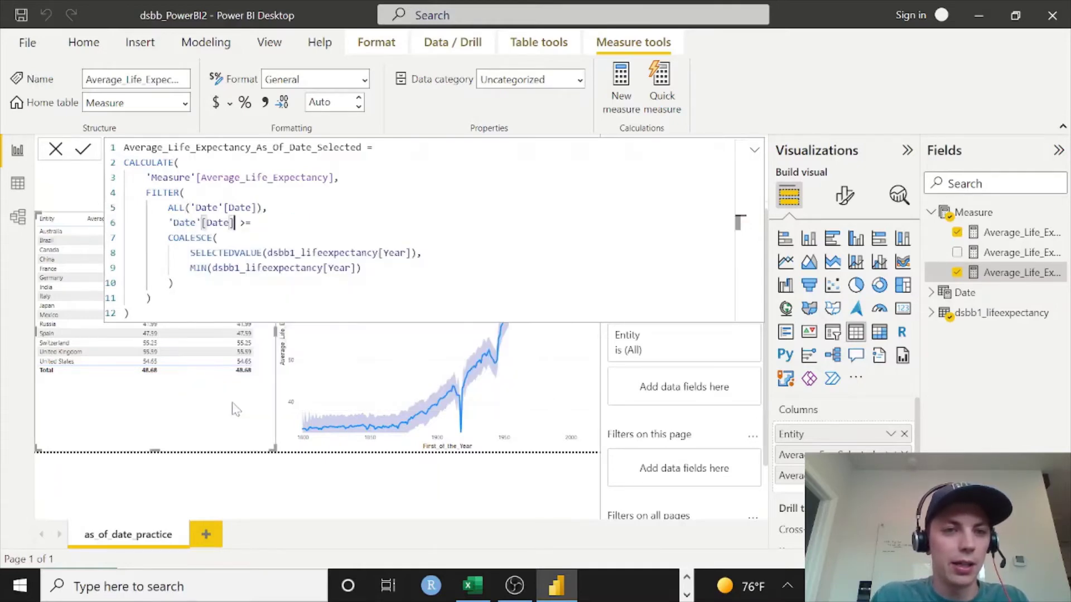
{"action": "double_click", "coordinate": [323, 253]}
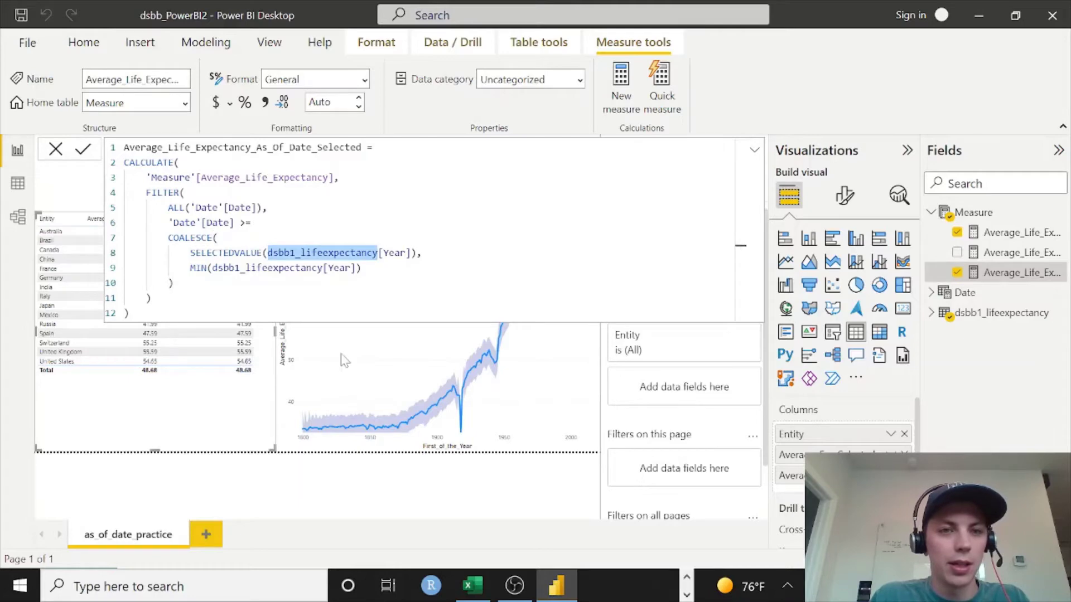
{"action": "type", "text": "DATE"}
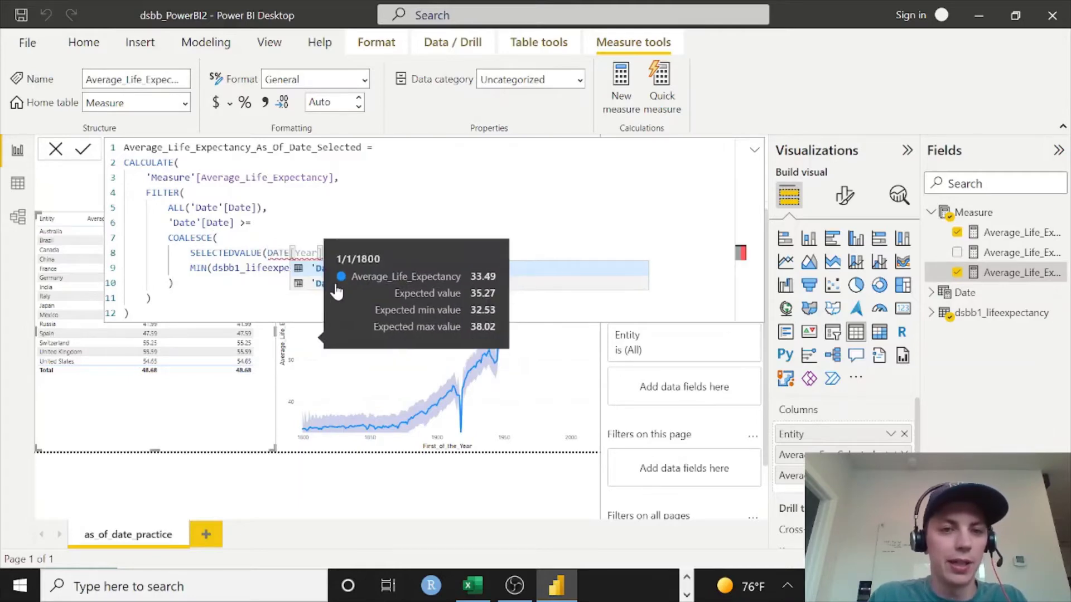
{"action": "left_click", "coordinate": [336, 285]}
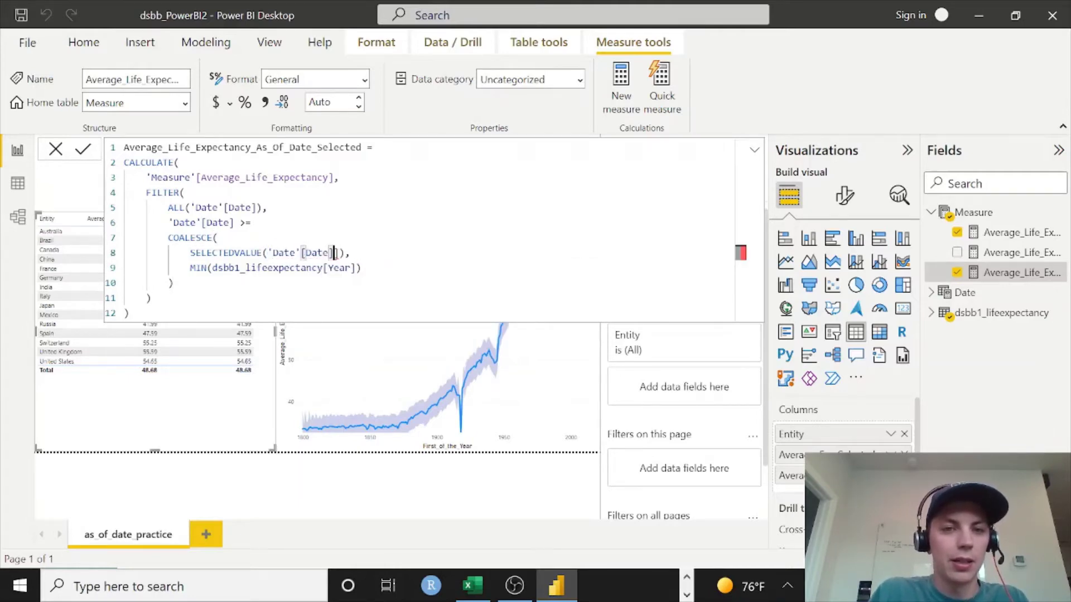
{"action": "key", "text": "Delete"}
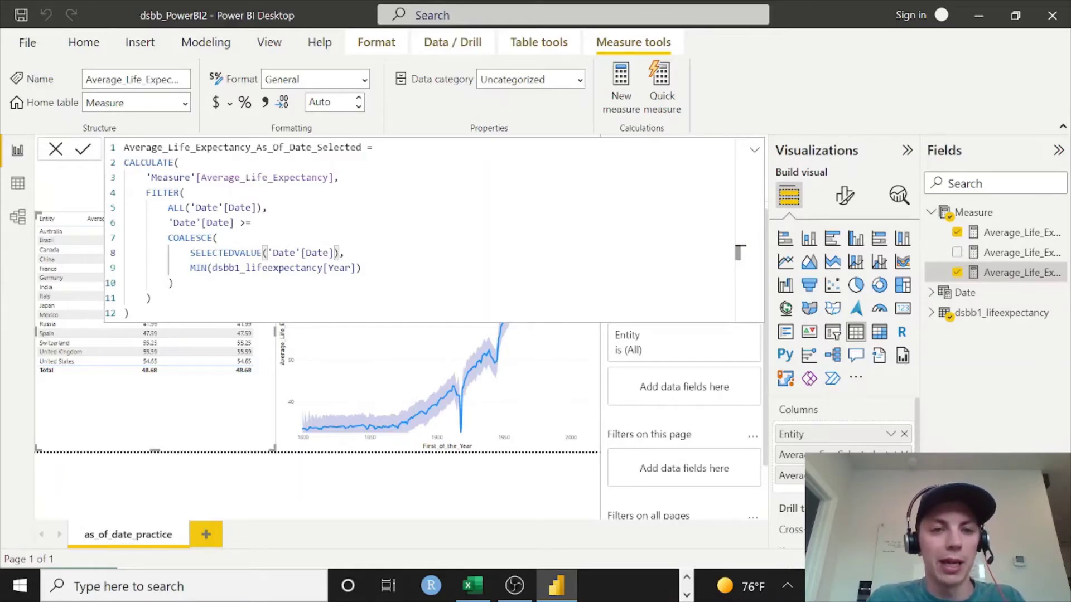
- Replace the MIN argument in the measure formula with 'Date'[Date], commit the measure, and collapse the formula editor
{"action": "left_click_drag", "start_coordinate": [212, 268], "coordinate": [352, 268]}
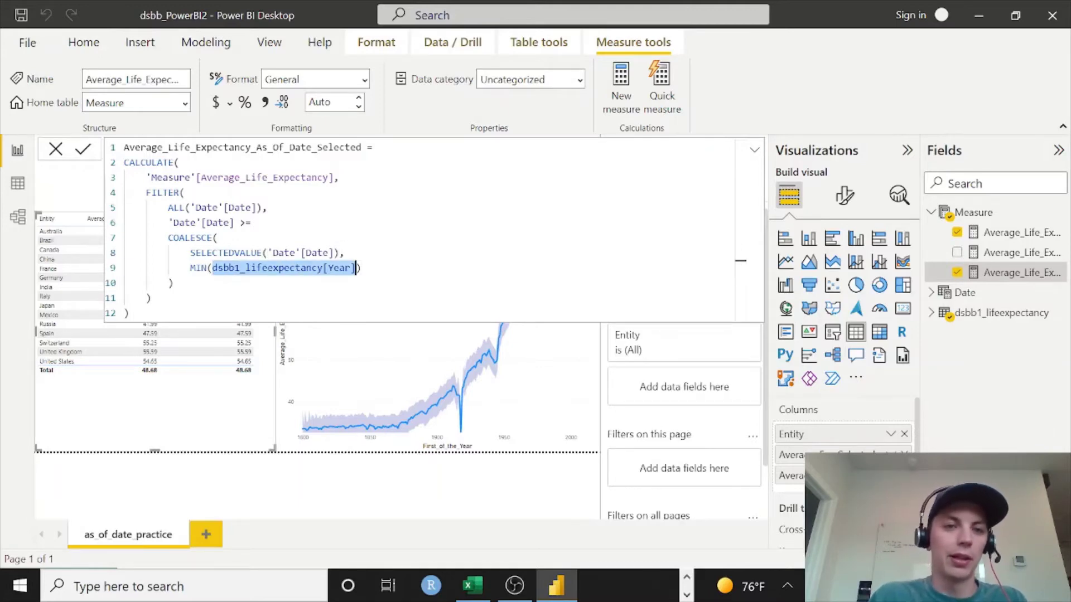
{"action": "key", "text": "BackSpace"}
{"action": "type", "text": "date"}
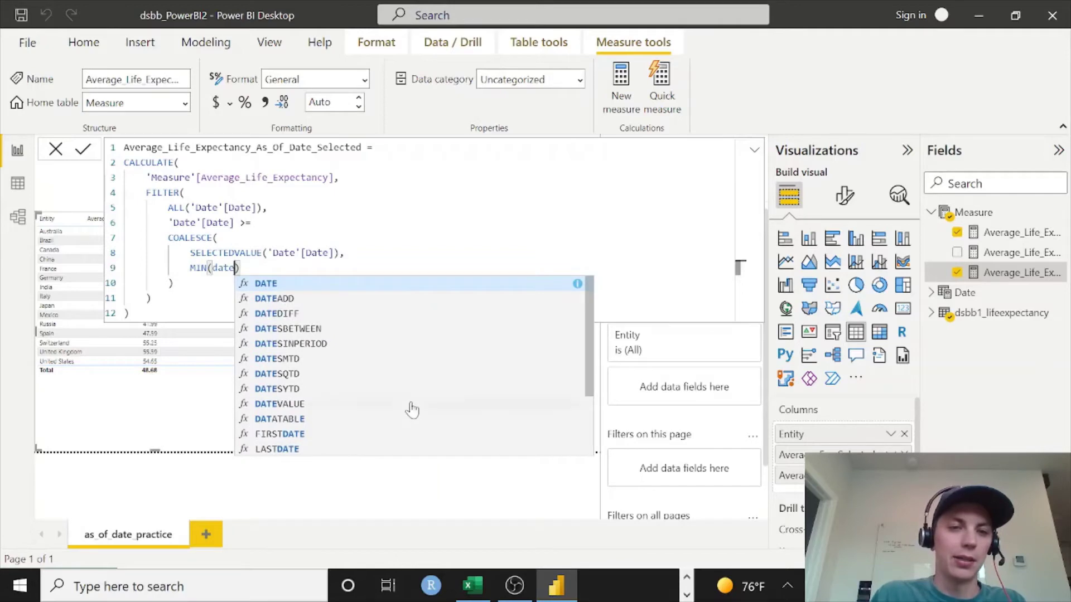
{"action": "scroll", "coordinate": [412, 410], "scroll_direction": "down", "scroll_amount": 3}
{"action": "left_click", "coordinate": [267, 386]}
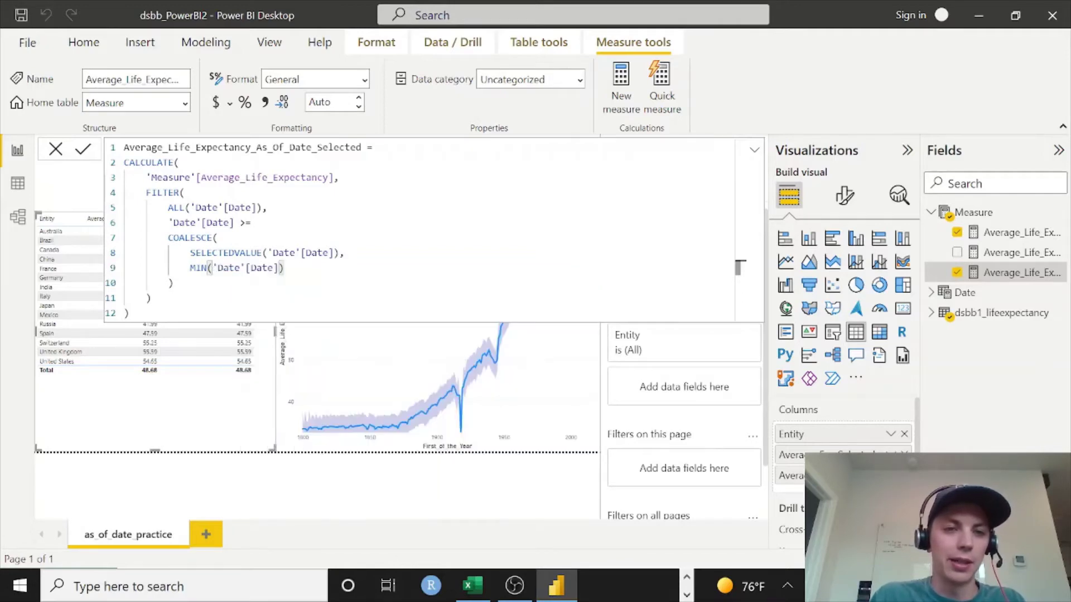
{"action": "left_click", "coordinate": [128, 312]}
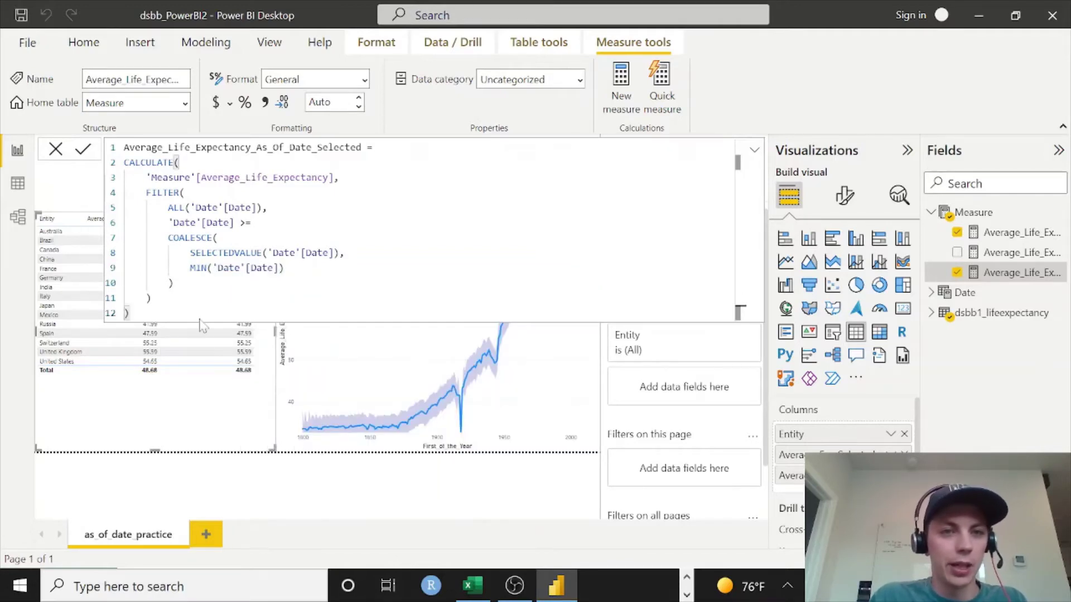
{"action": "key", "text": "Return"}
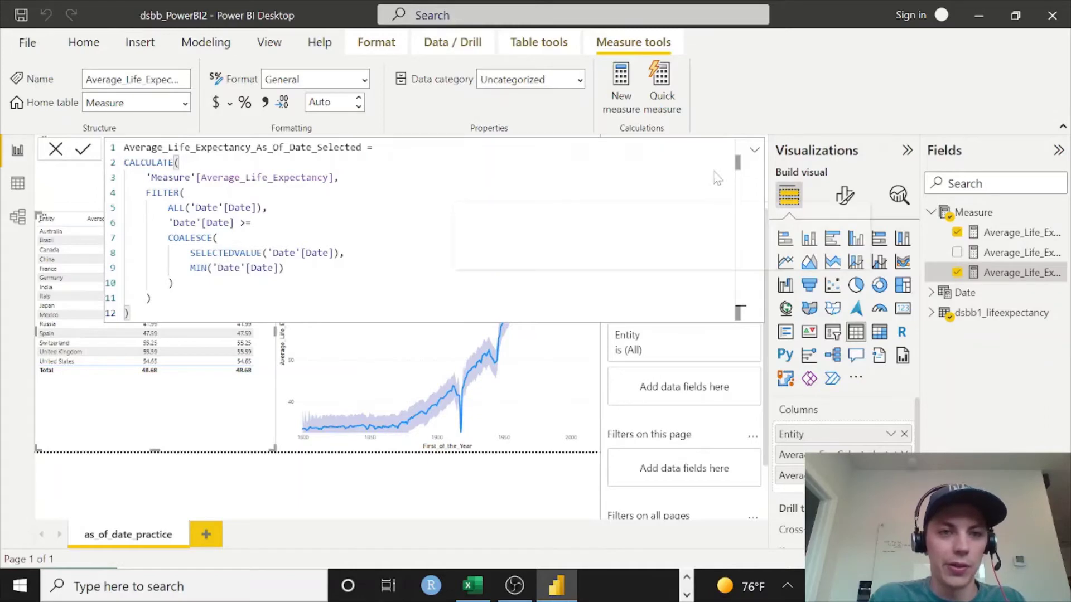
{"action": "left_click", "coordinate": [755, 153]}
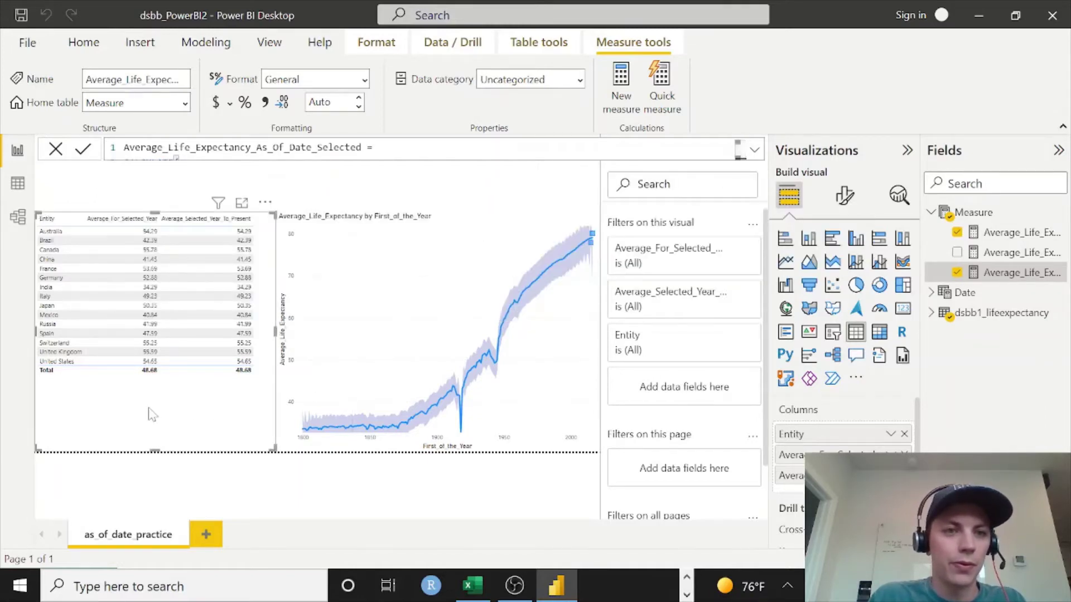
- Collapse the Visualizations and Fields panes and filter the report to 1806 with the Year slicer
{"action": "left_click", "coordinate": [907, 151]}
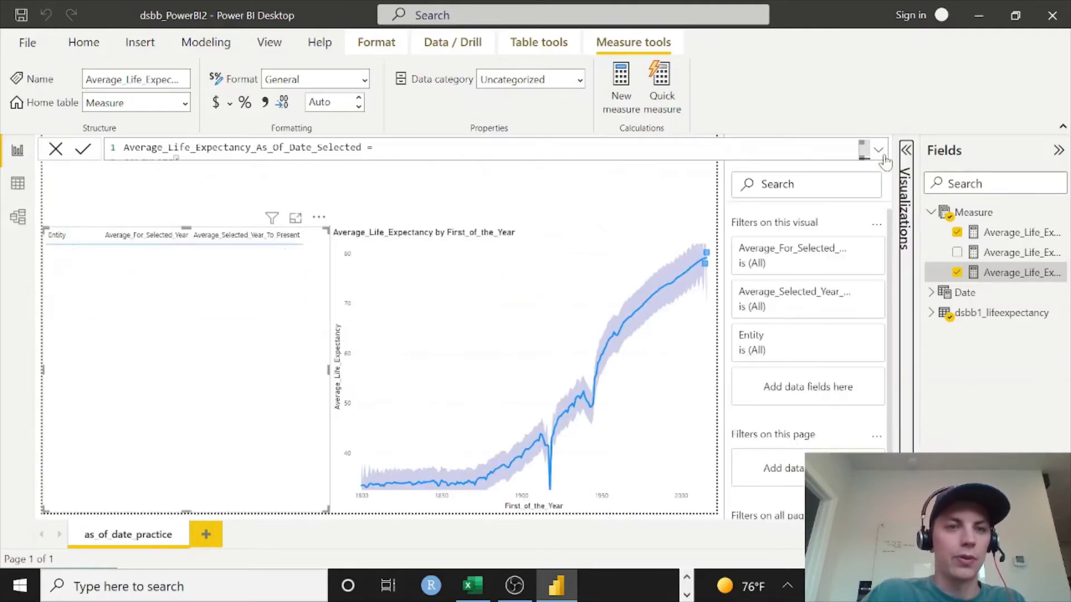
{"action": "left_click", "coordinate": [1059, 151]}
{"action": "left_click", "coordinate": [299, 165]}
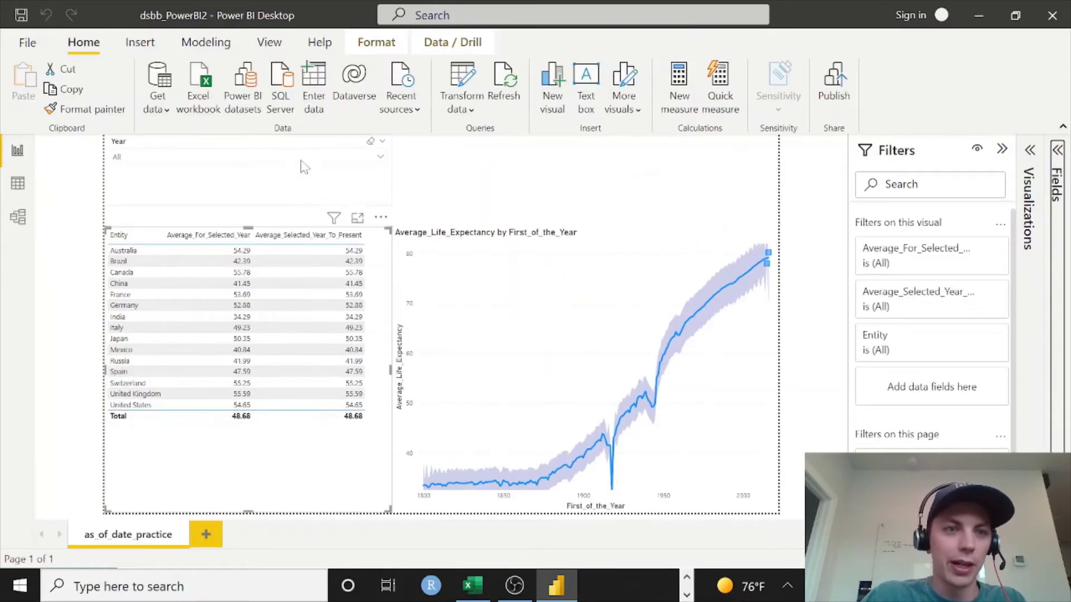
{"action": "left_click", "coordinate": [265, 163]}
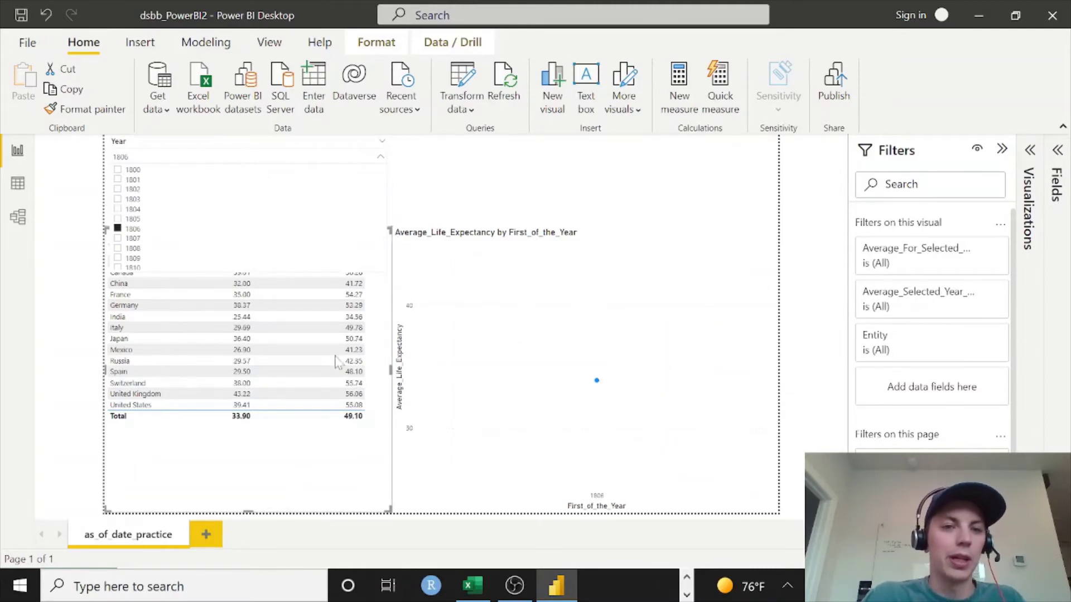
{"action": "left_click", "coordinate": [333, 464]}
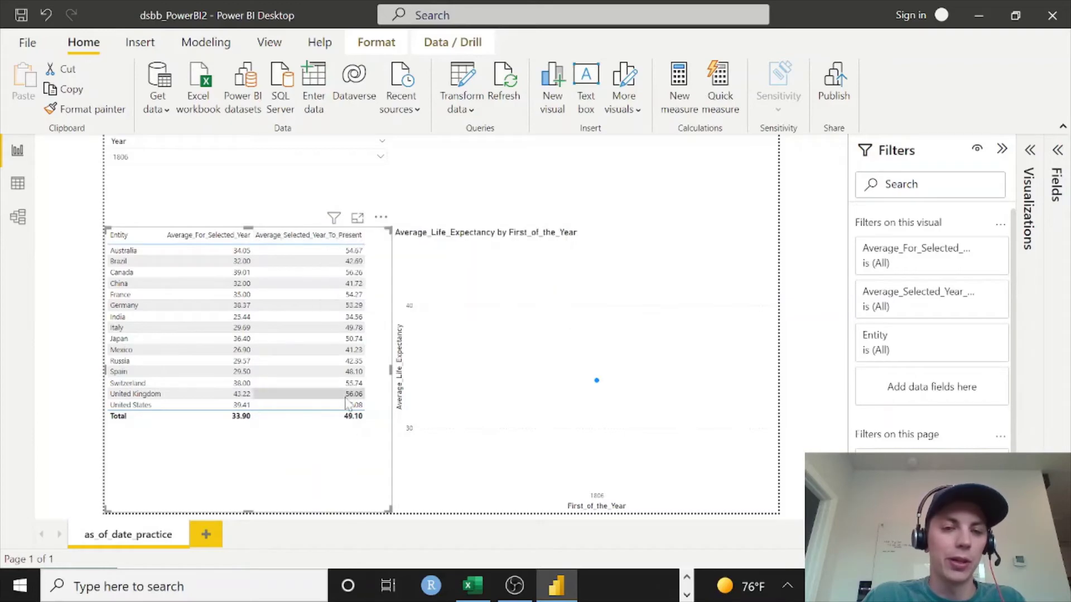
- Replace the Year slicer's selection with the years 2013 through 2016
{"action": "left_click", "coordinate": [228, 162]}
{"action": "scroll", "coordinate": [213, 211], "scroll_direction": "down", "scroll_amount": 10}
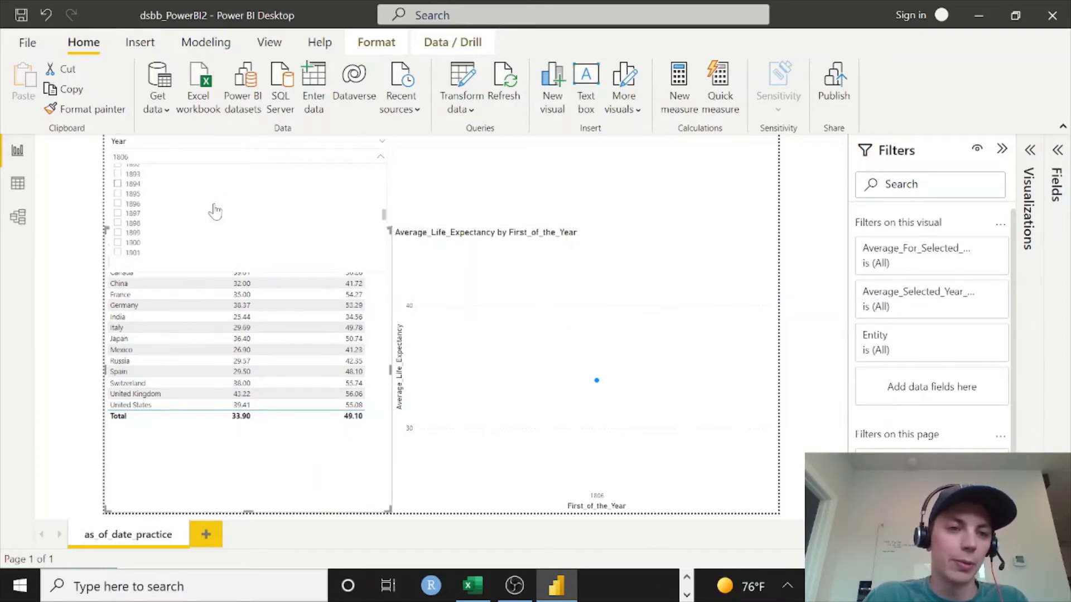
{"action": "scroll", "coordinate": [215, 210], "scroll_direction": "down", "scroll_amount": 10}
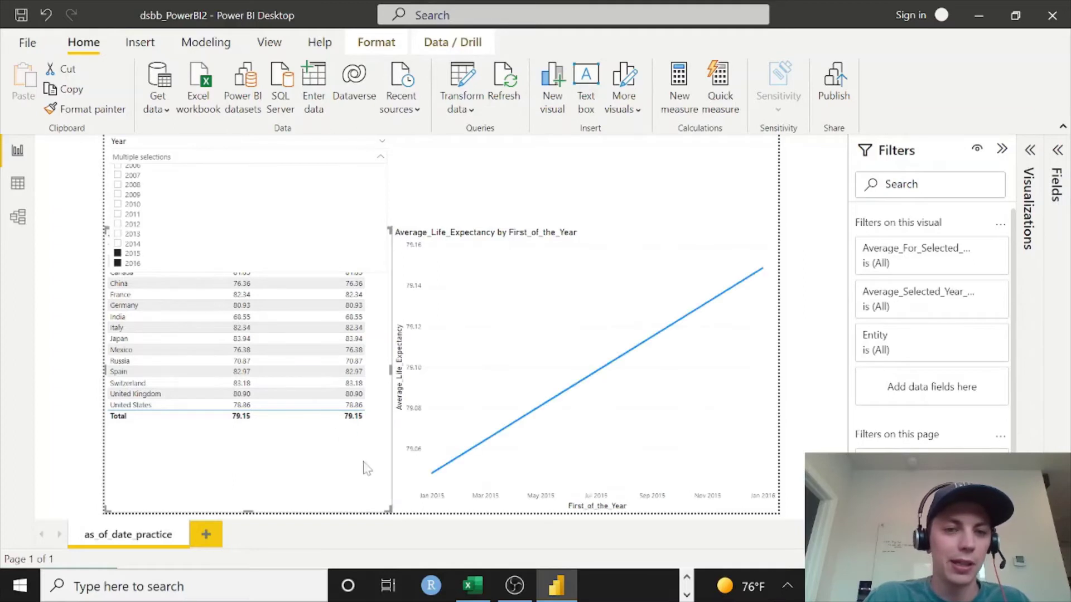
{"action": "left_click", "coordinate": [133, 245]}
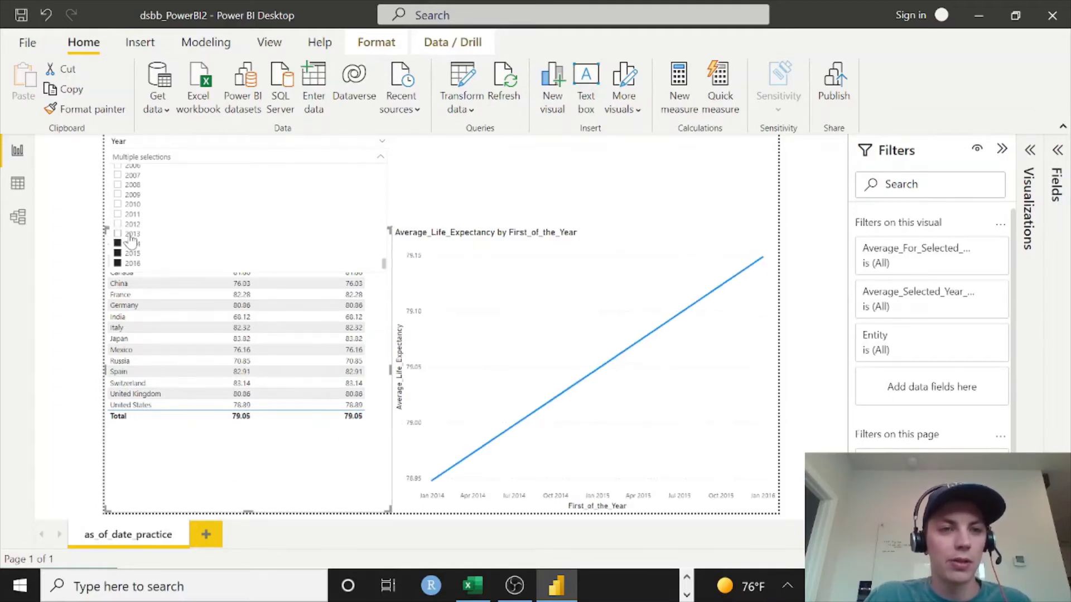
{"action": "left_click", "coordinate": [132, 236]}
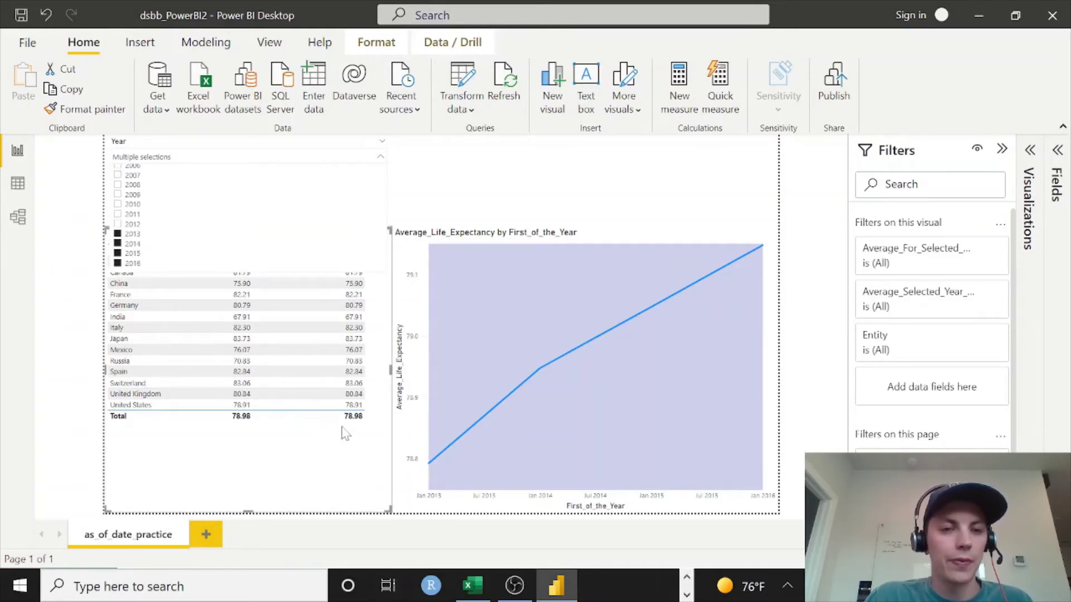
- Remove 2015 and 2014 from the Year slicer's selection, keeping 2013 and 2016, and close its list
{"action": "left_click", "coordinate": [132, 253]}
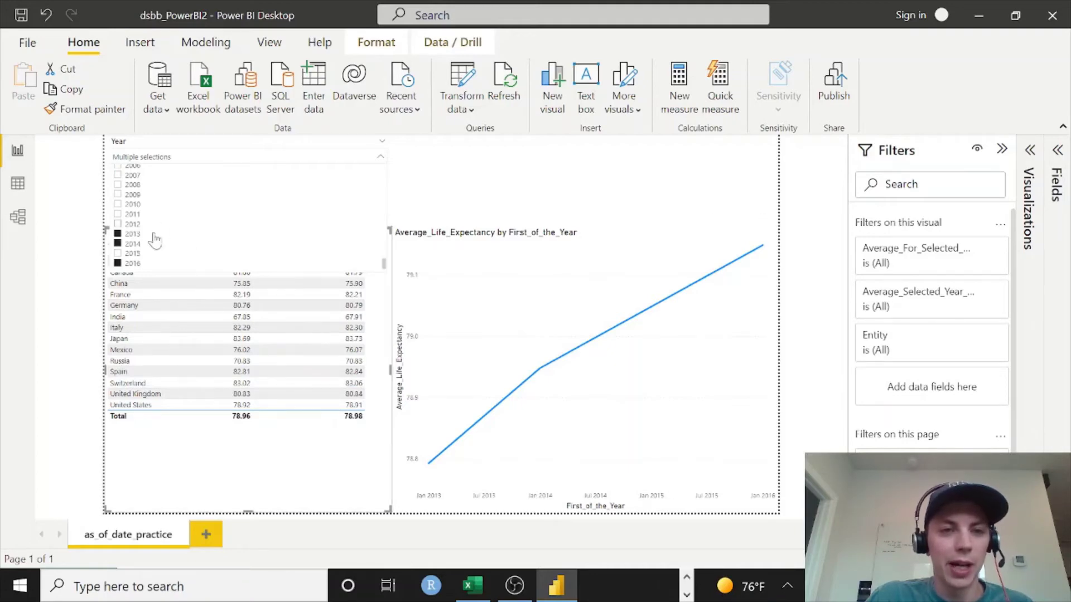
{"action": "left_click", "coordinate": [133, 244], "text": "ctrl"}
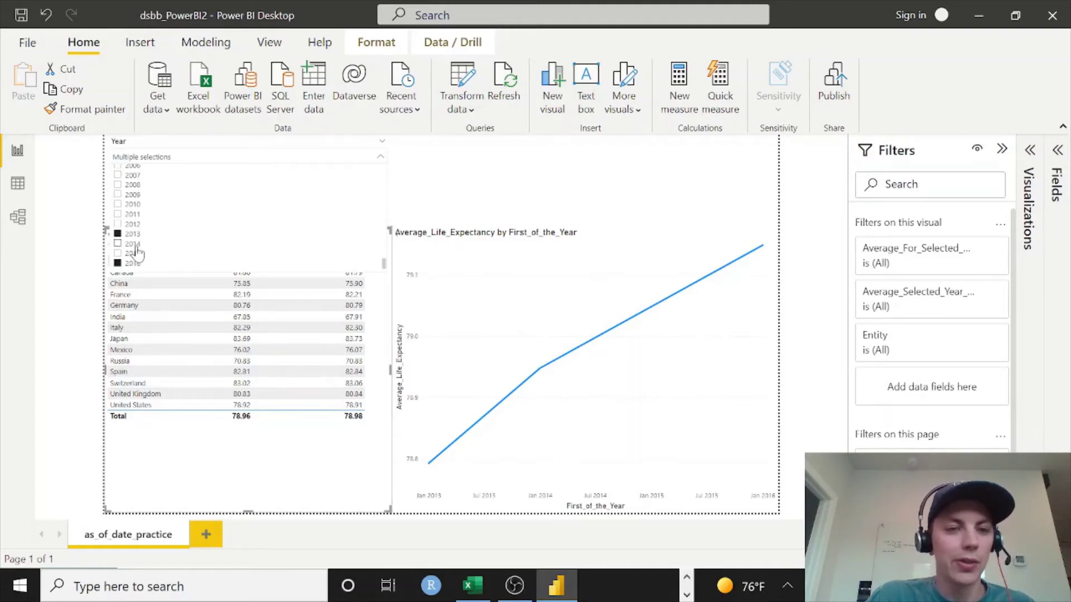
{"action": "left_click", "coordinate": [257, 453]}
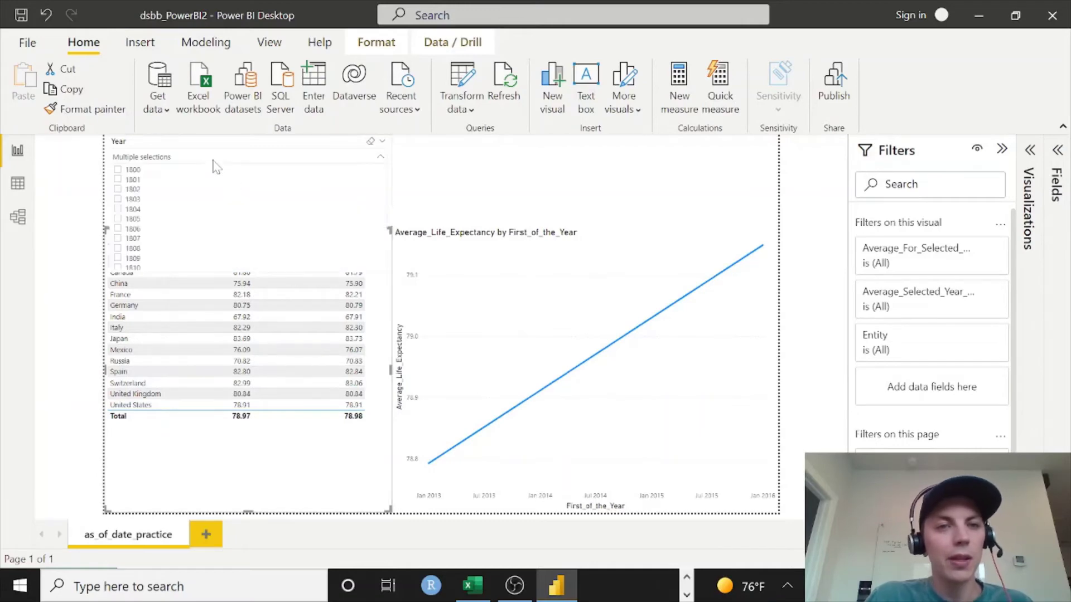
{"action": "key", "text": "Escape"}
- Switch to File Explorer and open dsbb1_lifeexpectancy.csv from the DSBB folder in Excel
{"action": "left_click", "coordinate": [687, 594]}
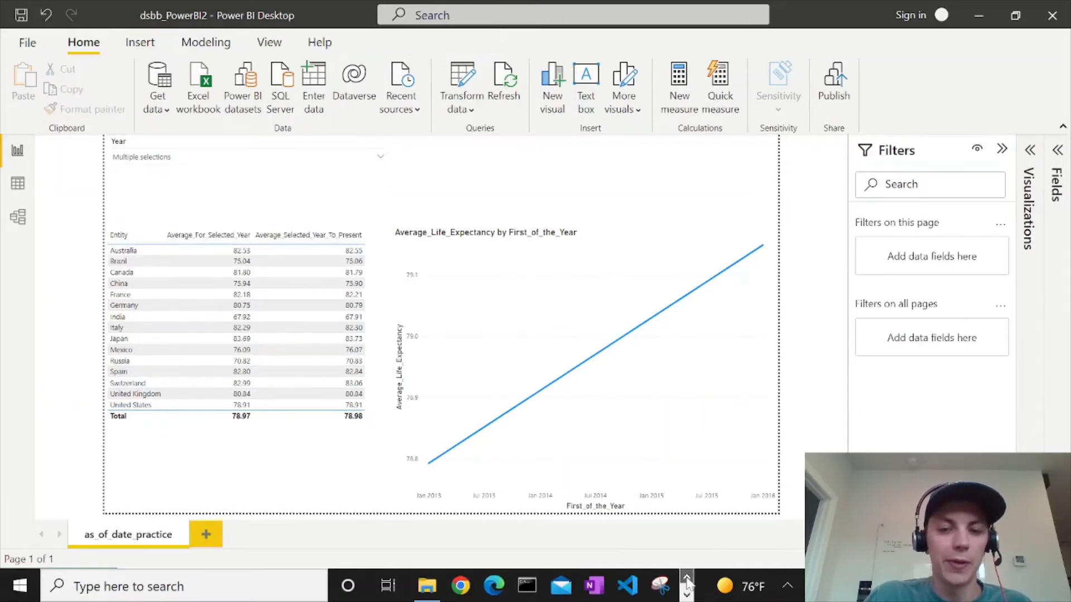
{"action": "left_click", "coordinate": [429, 588]}
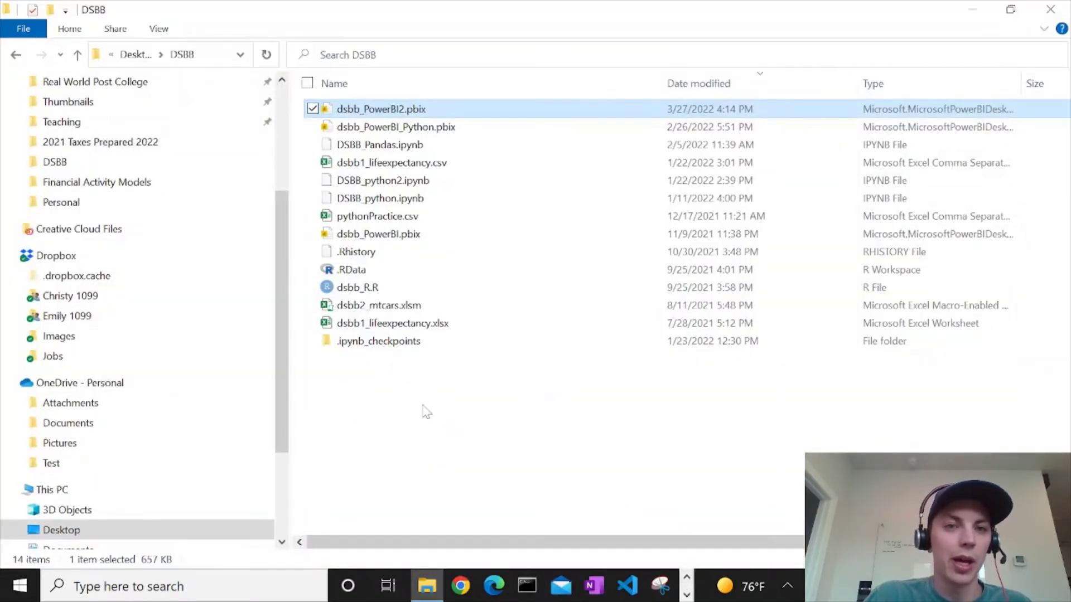
{"action": "left_click", "coordinate": [417, 163]}
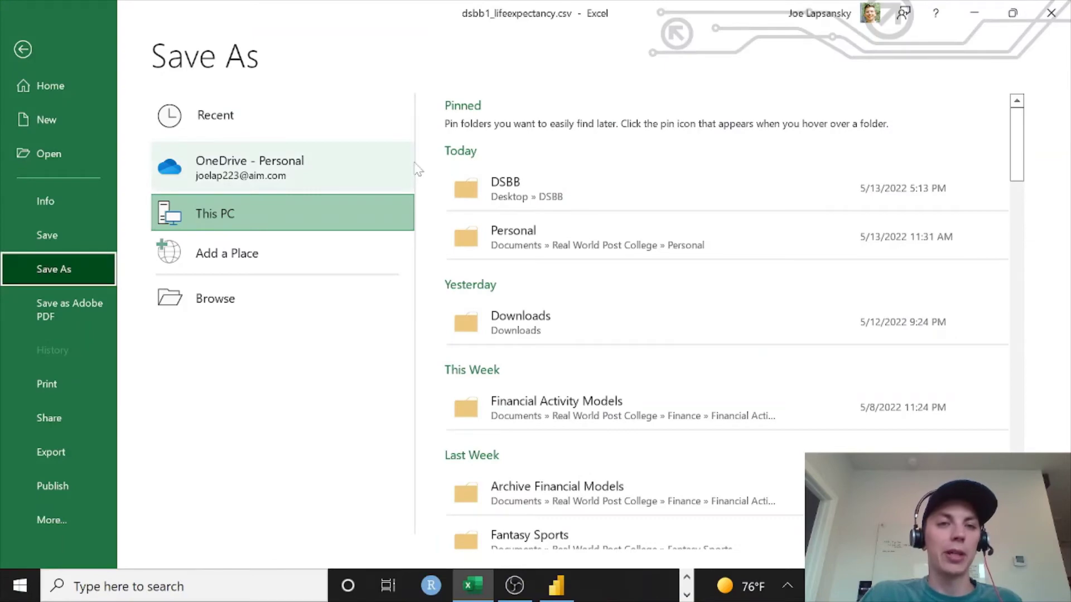
{"action": "key", "text": "Escape"}
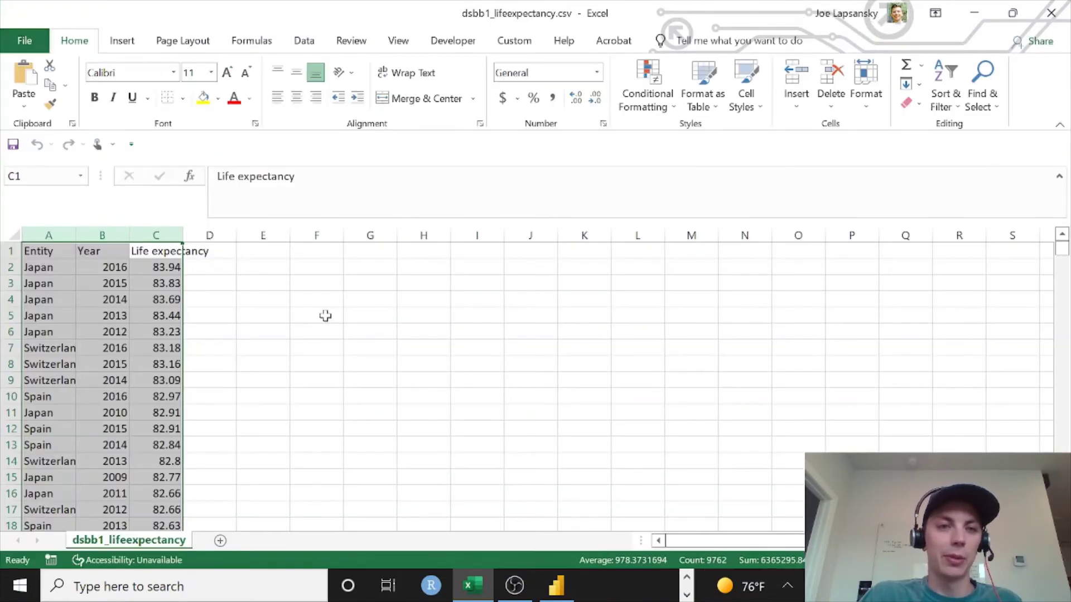
{"action": "left_click", "coordinate": [325, 315]}
- Save a copy of the workbook as fake_birth_data in the DSBB folder, keeping the CSV (Comma delimited) format
{"action": "left_click", "coordinate": [24, 41]}
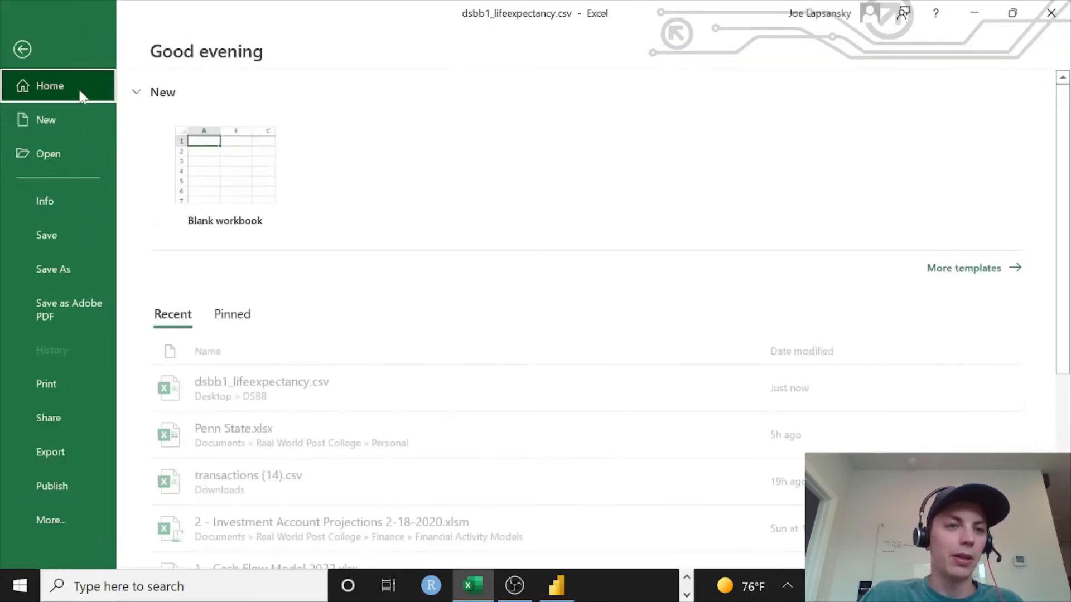
{"action": "left_click", "coordinate": [75, 270]}
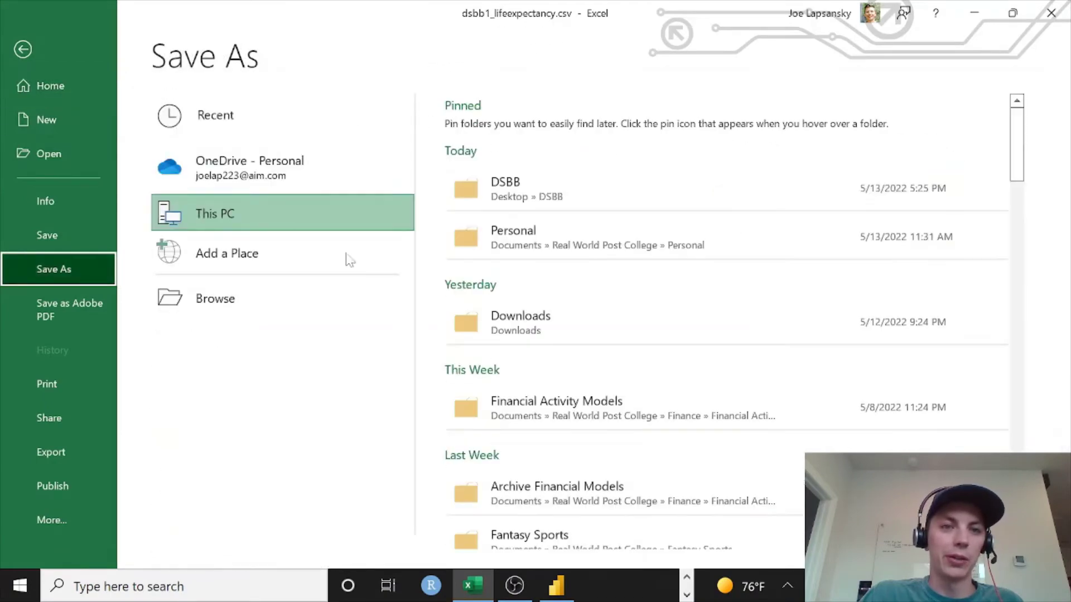
{"action": "left_click", "coordinate": [482, 231]}
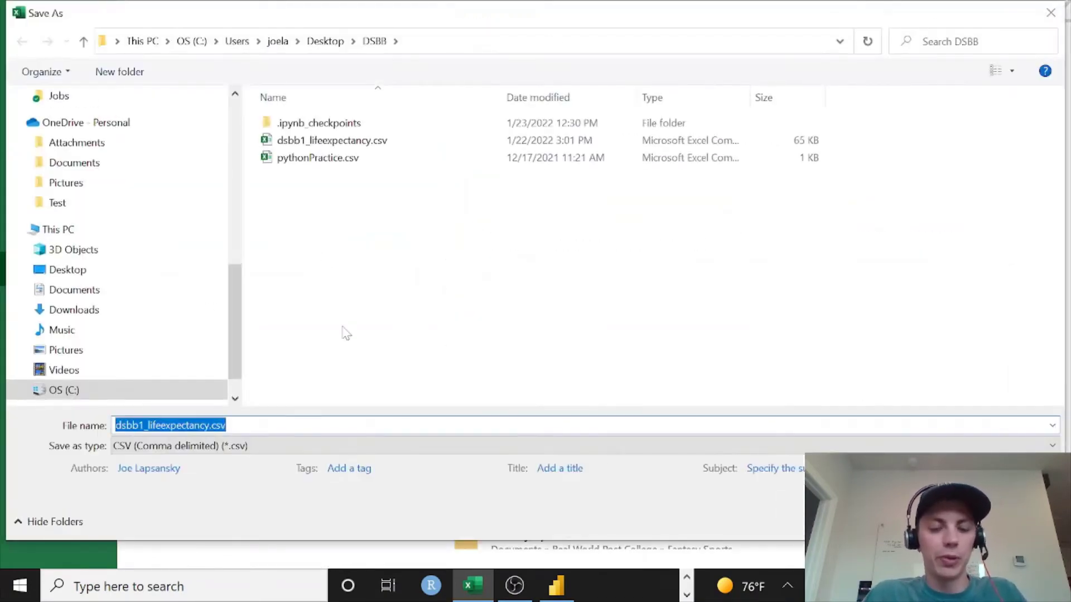
{"action": "type", "text": "birth_data"}
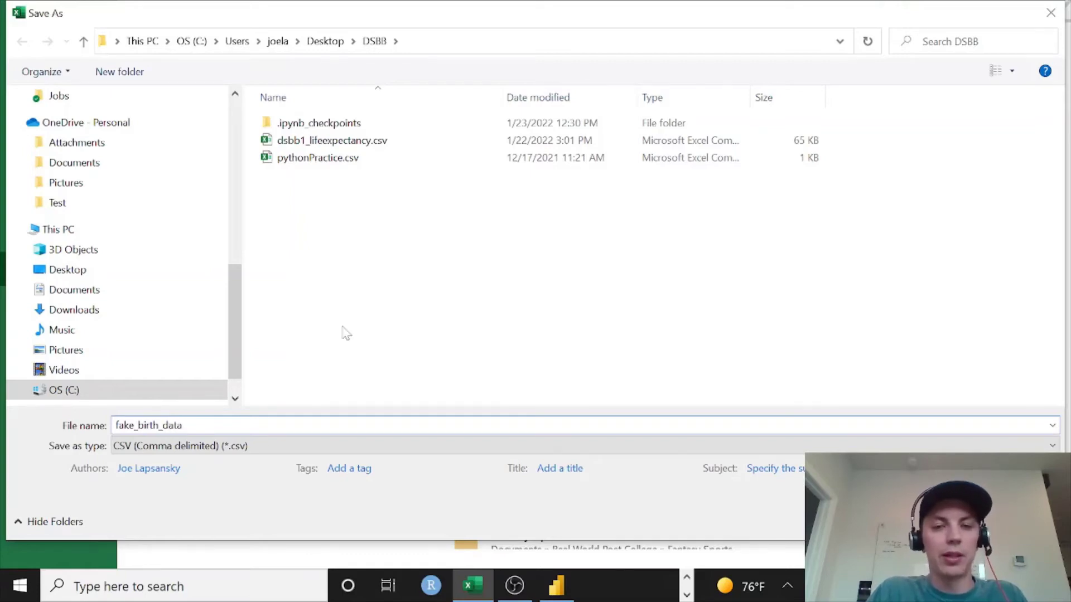
{"action": "key", "text": "Return"}
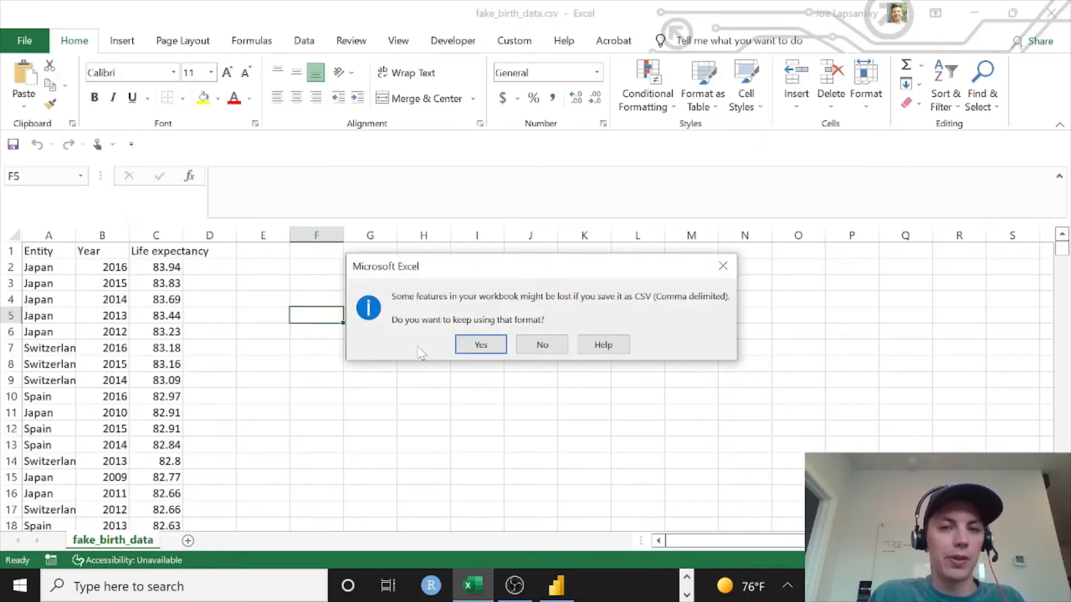
{"action": "left_click", "coordinate": [489, 349]}
- Enter the formula ="1/1/"&B2 in cell D2 to build a first-of-year date from the Year value
{"action": "left_click", "coordinate": [102, 301]}
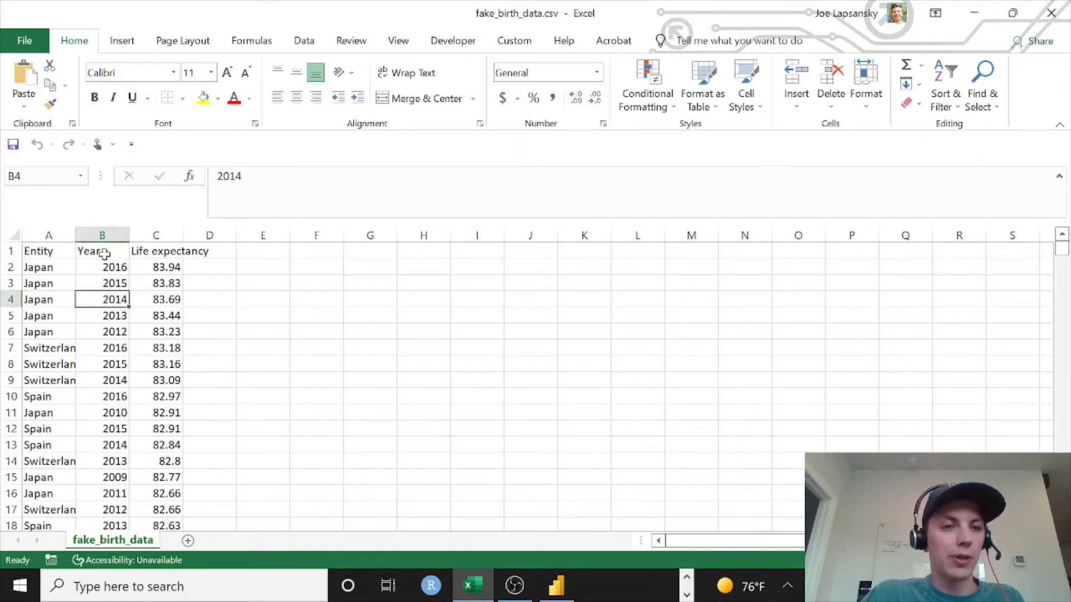
{"action": "left_click", "coordinate": [150, 234]}
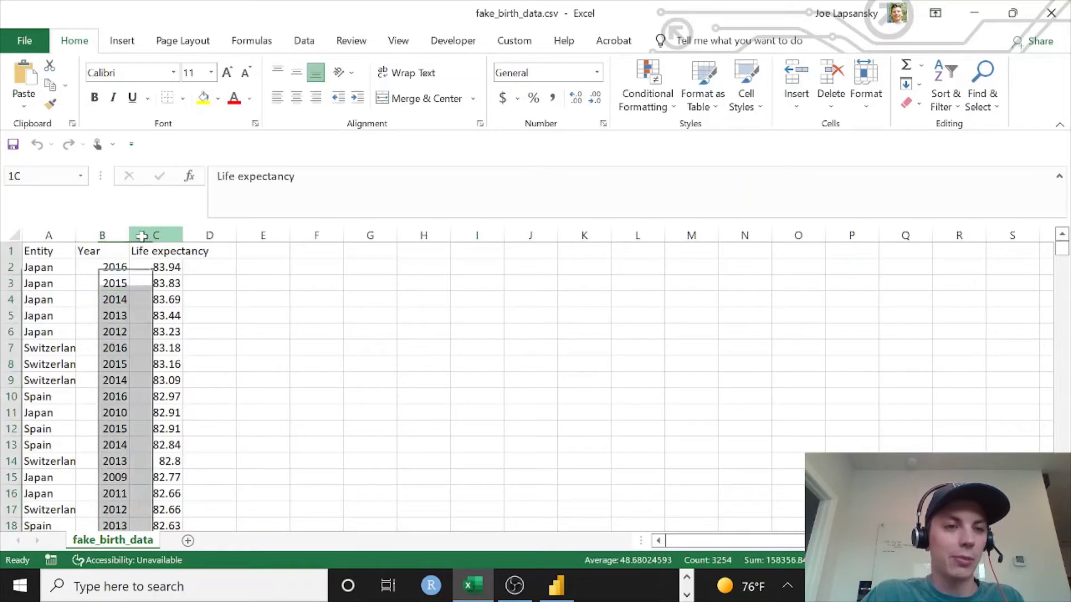
{"action": "left_click", "coordinate": [217, 269]}
{"action": "type", "text": "="}
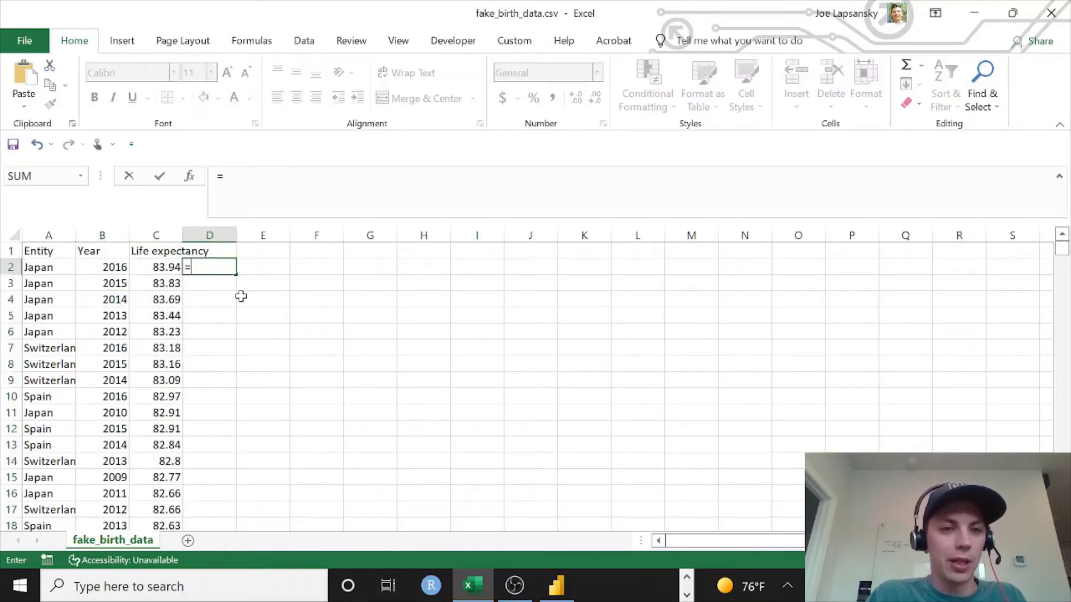
{"action": "type", "text": "\"1/1/"}
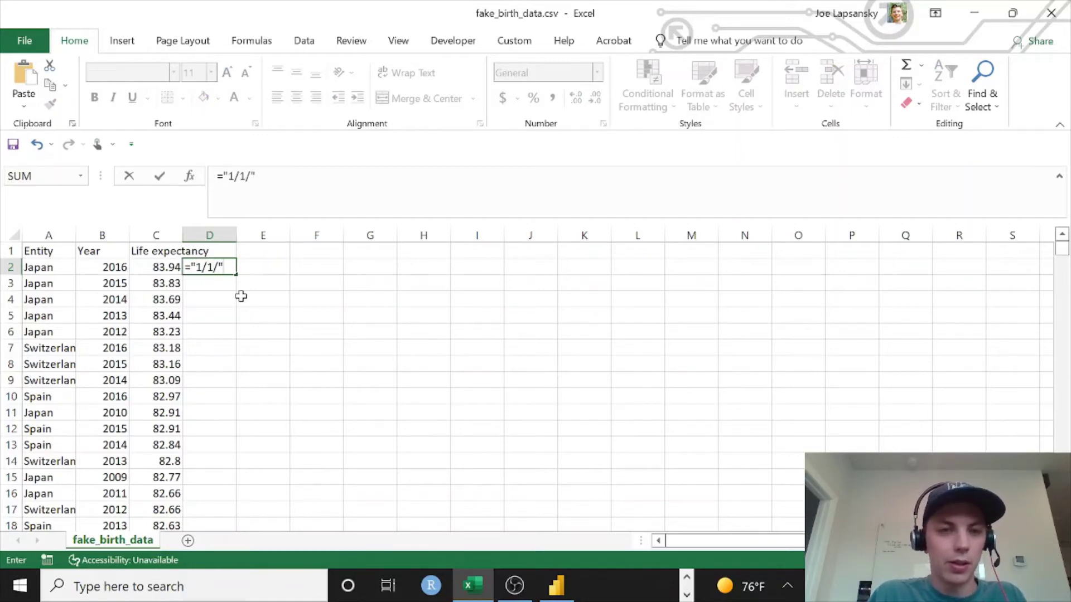
{"action": "type", "text": "\"&"}
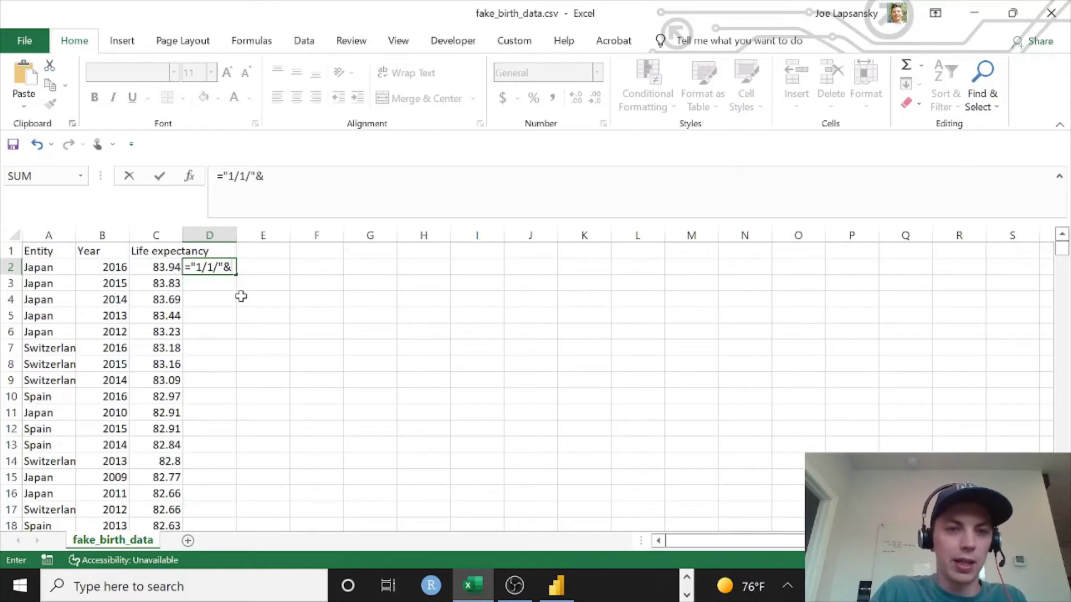
{"action": "left_click", "coordinate": [112, 270]}
{"action": "key", "text": "Return"}
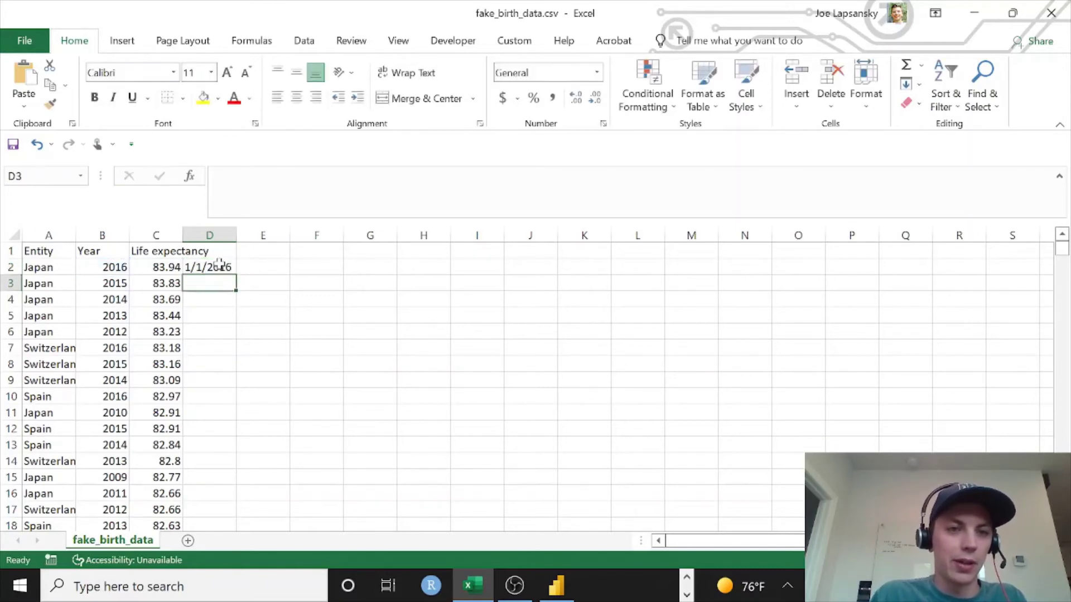
- Fill the date formula in D2 down column D and copy the filled range
{"action": "left_click", "coordinate": [218, 267]}
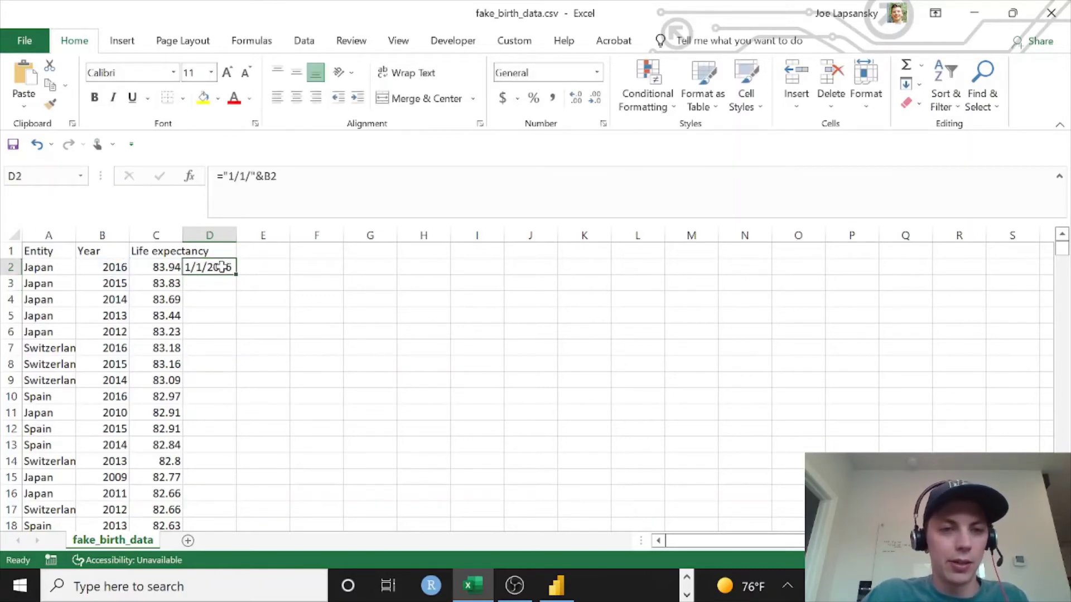
{"action": "double_click", "coordinate": [236, 274]}
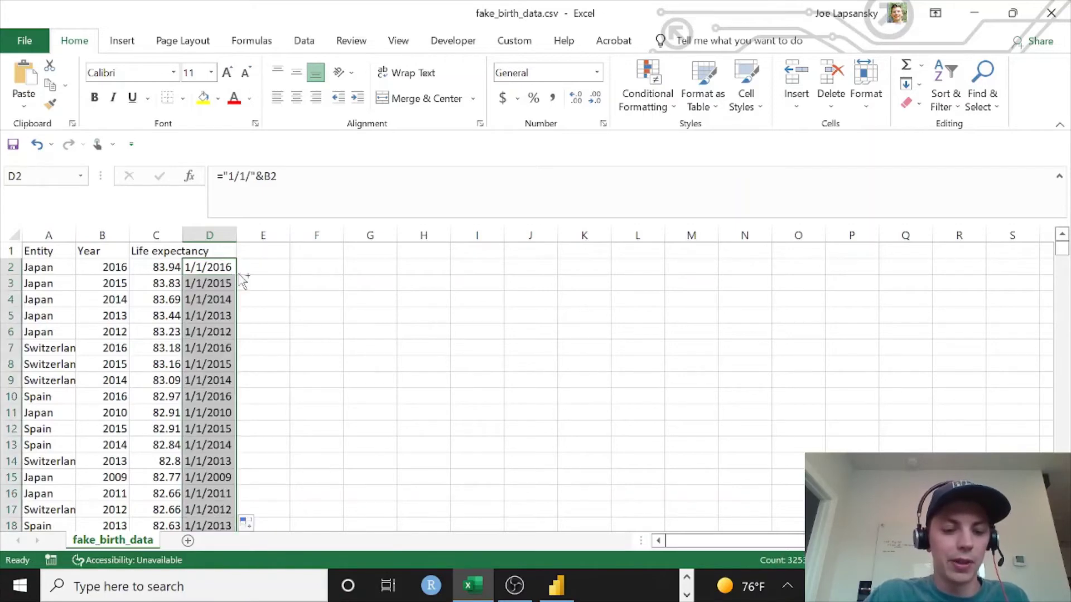
{"action": "key", "text": "ctrl+c"}
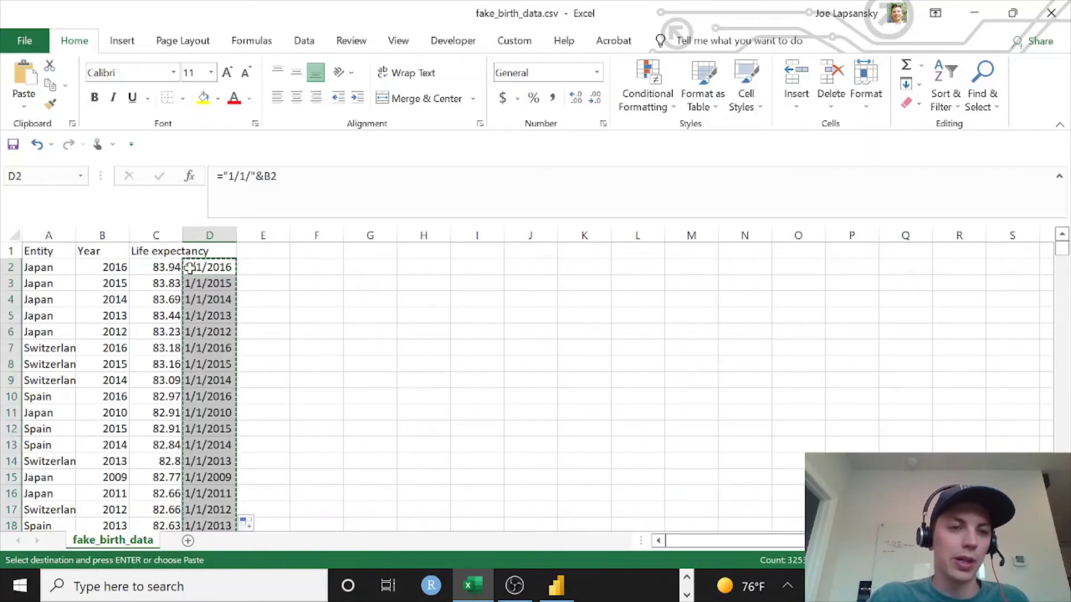
- Paste the copied dates as values over the Year values from B2 down, and clear helper column D
{"action": "left_click", "coordinate": [97, 267]}
{"action": "right_click", "coordinate": [96, 267]}
{"action": "left_click", "coordinate": [162, 251]}
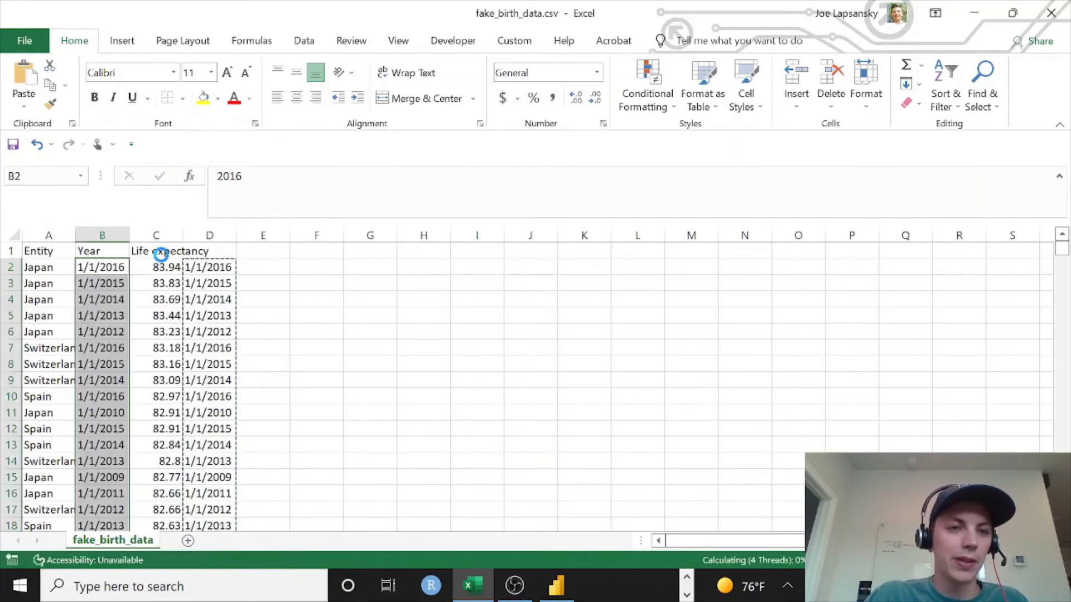
{"action": "left_click", "coordinate": [213, 235]}
{"action": "key", "text": "Delete"}
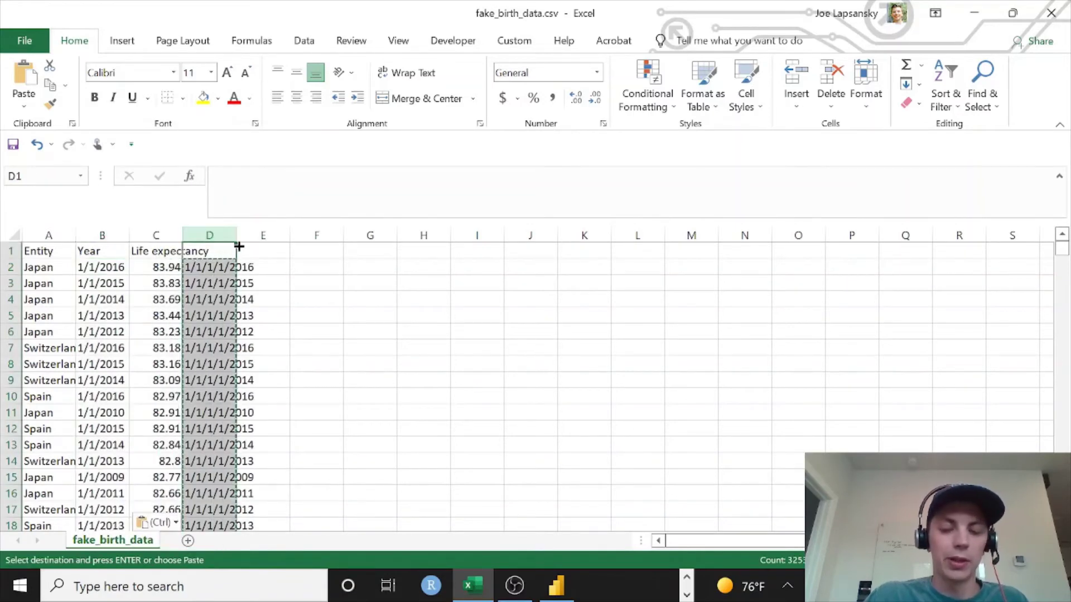
- Rename the header in B1 to First_of_Year and fit column B's width to its contents
{"action": "left_click", "coordinate": [111, 252]}
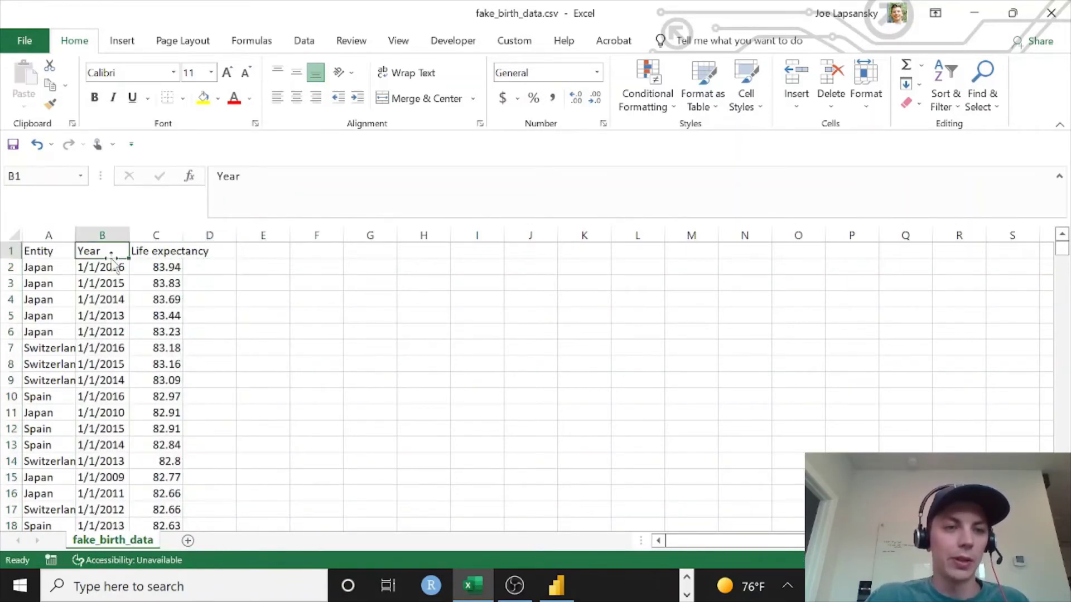
{"action": "type", "text": "First"}
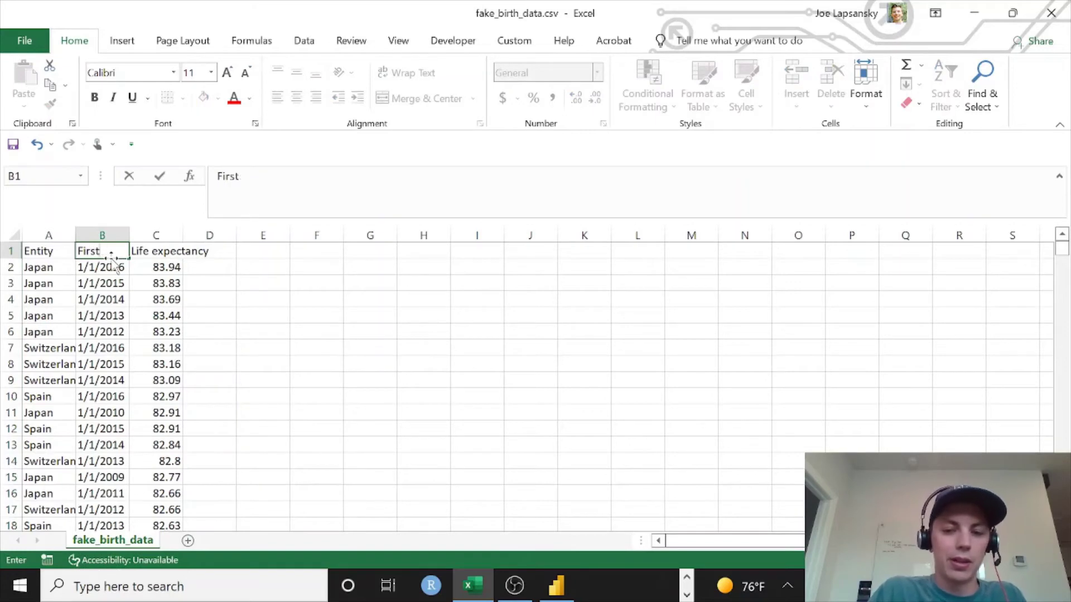
{"action": "type", "text": "_of_"}
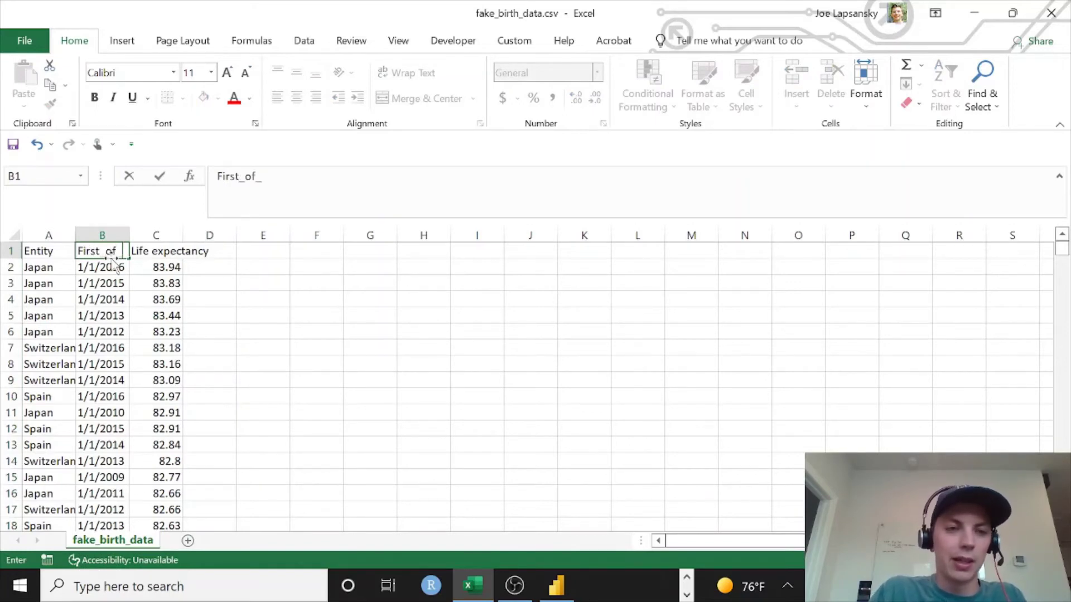
{"action": "type", "text": "Year"}
{"action": "key", "text": "Return"}
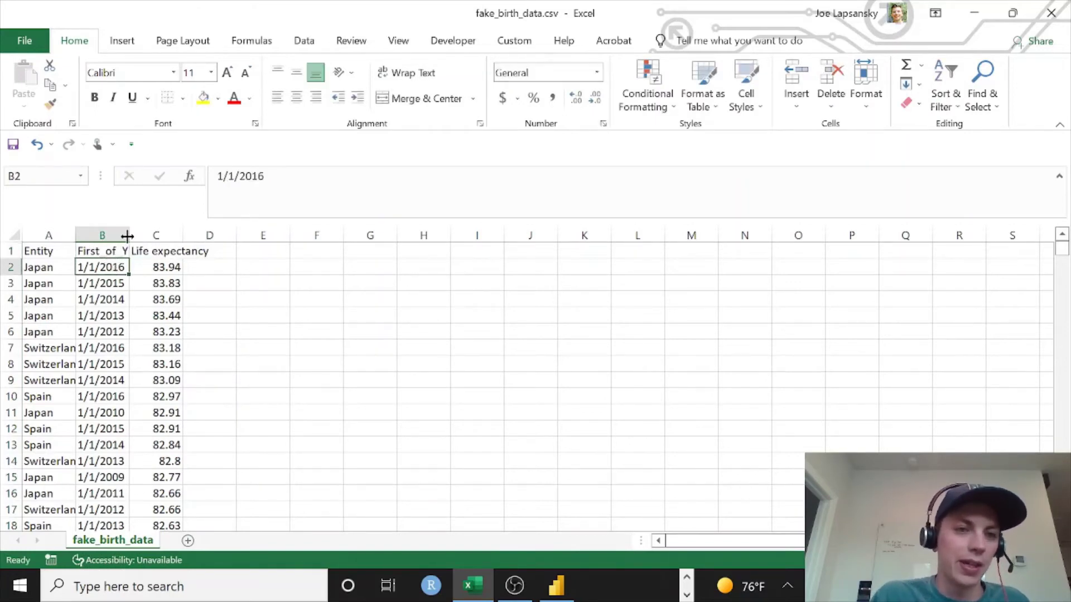
{"action": "double_click", "coordinate": [127, 236]}
- Rename the header in C1 to Number_of_Births and fit column C's width to its contents
{"action": "left_click", "coordinate": [184, 250]}
{"action": "type", "text": "Bi"}
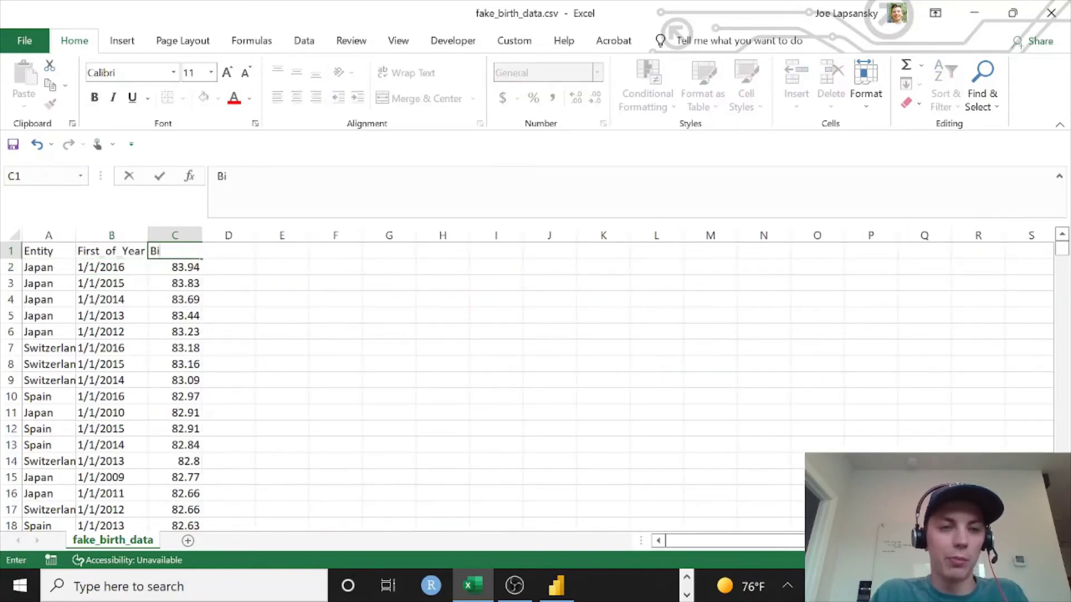
{"action": "type", "text": "rth"}
{"action": "key", "text": "BackSpace"}
{"action": "key", "text": "BackSpace"}
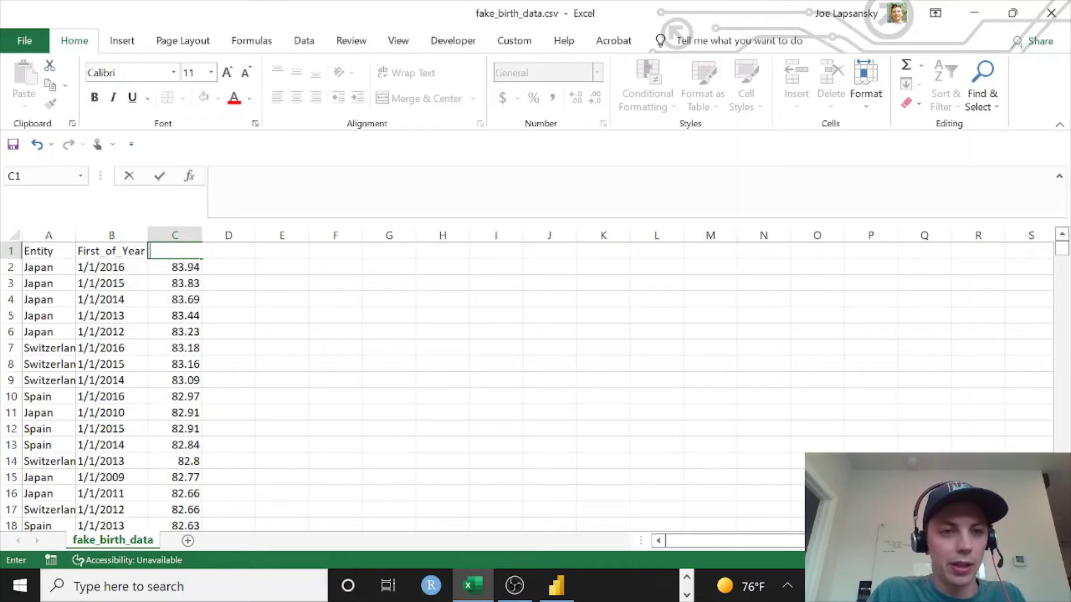
{"action": "type", "text": "Number_of"}
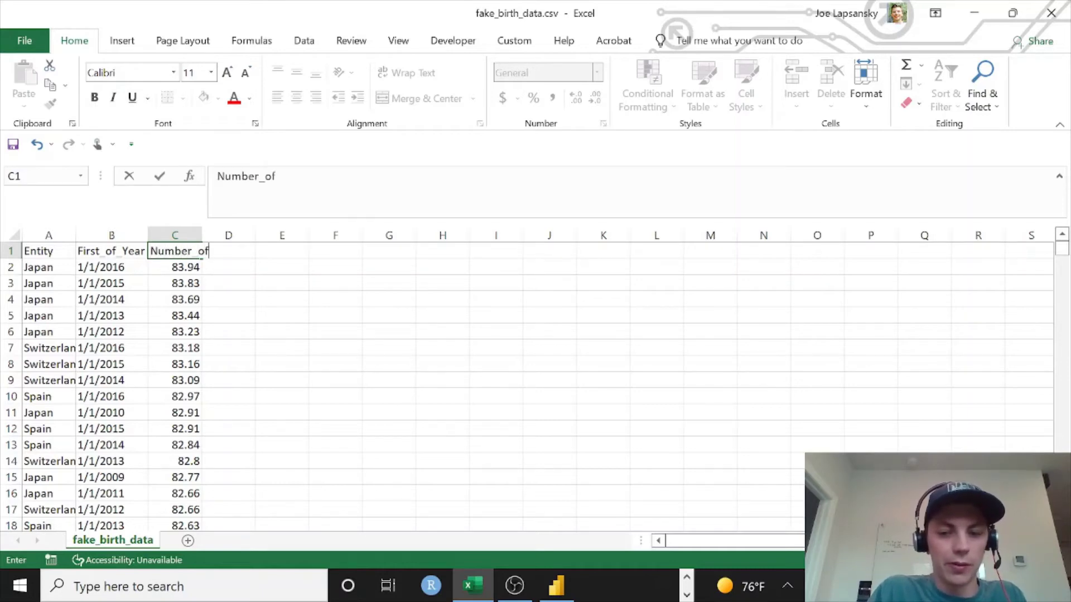
{"action": "type", "text": "_Births"}
{"action": "key", "text": "Return"}
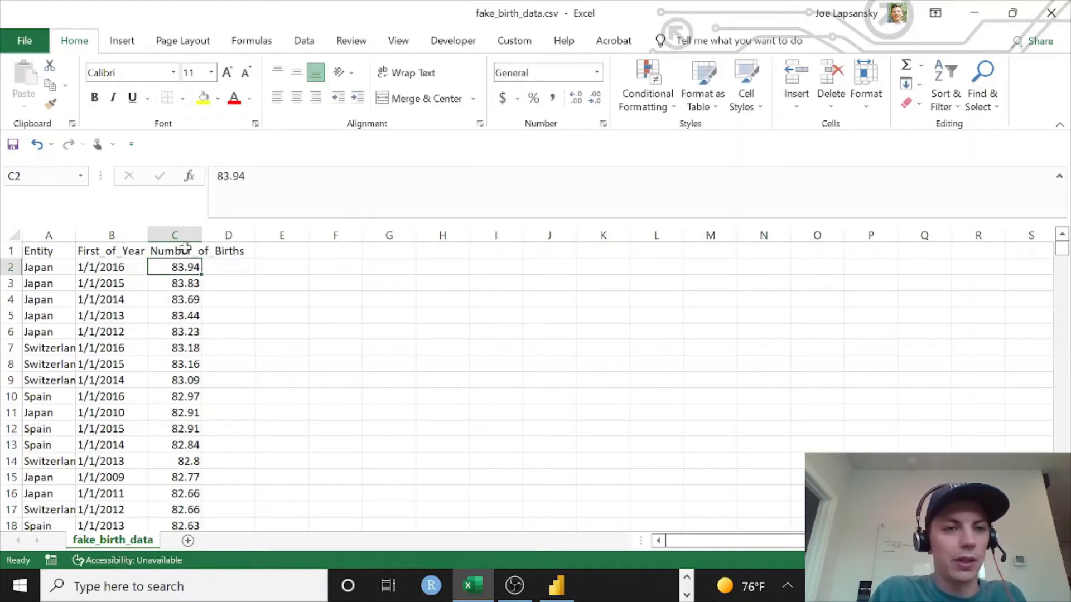
{"action": "double_click", "coordinate": [202, 234]}
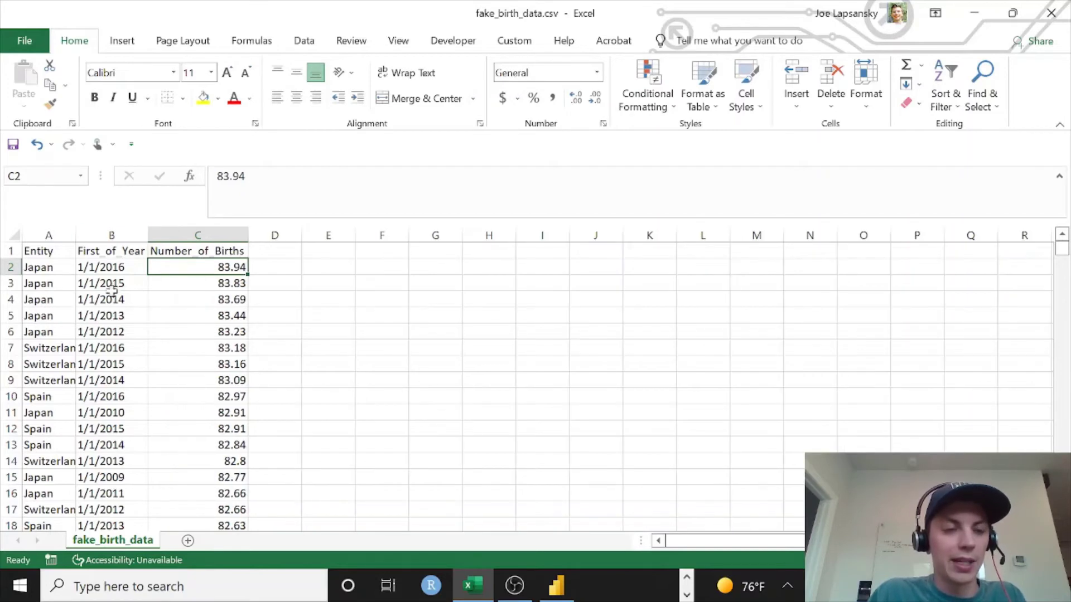
- Enter the formula =RANDBETWEEN(1,1000) in C2 to generate a random number of births
{"action": "type", "text": "=rand"}
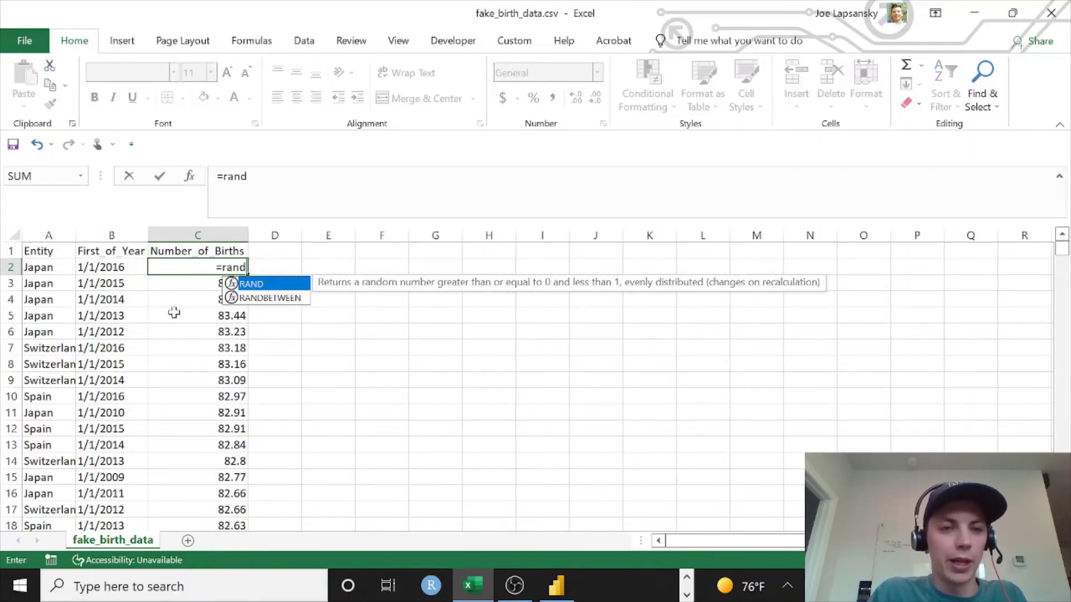
{"action": "key", "text": "Tab"}
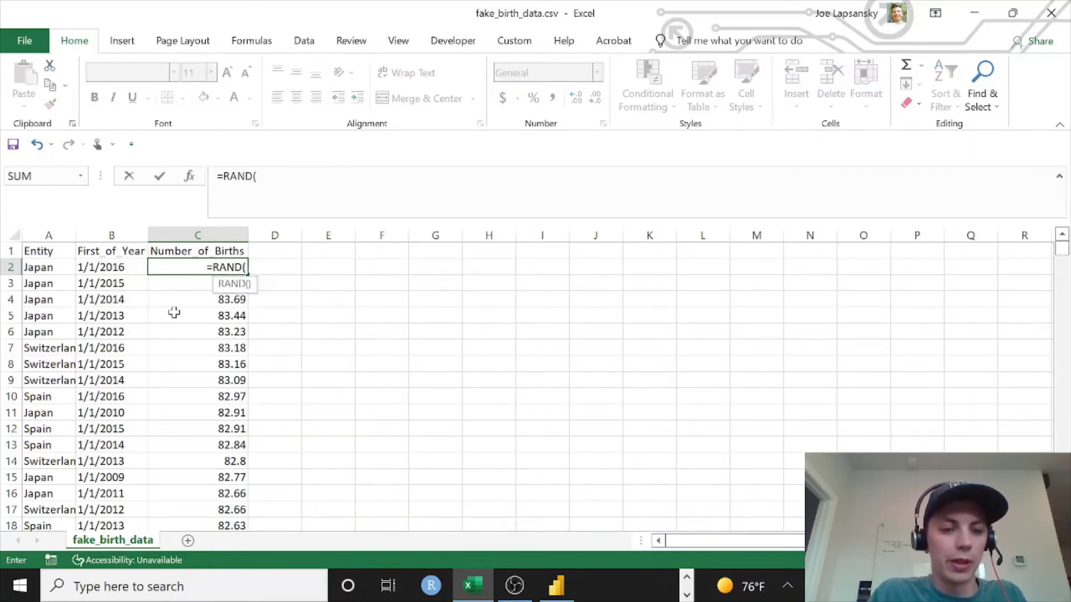
{"action": "type", "text": "1,1"}
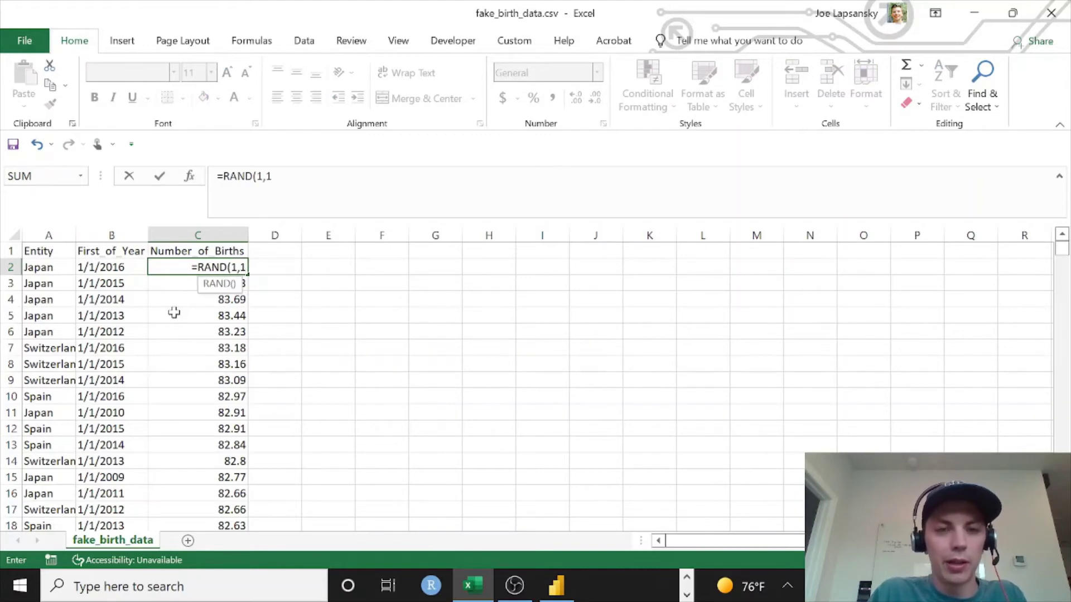
{"action": "type", "text": "0"}
{"action": "key", "text": "BackSpace"}
{"action": "key", "text": "BackSpace"}
{"action": "type", "text": "100"}
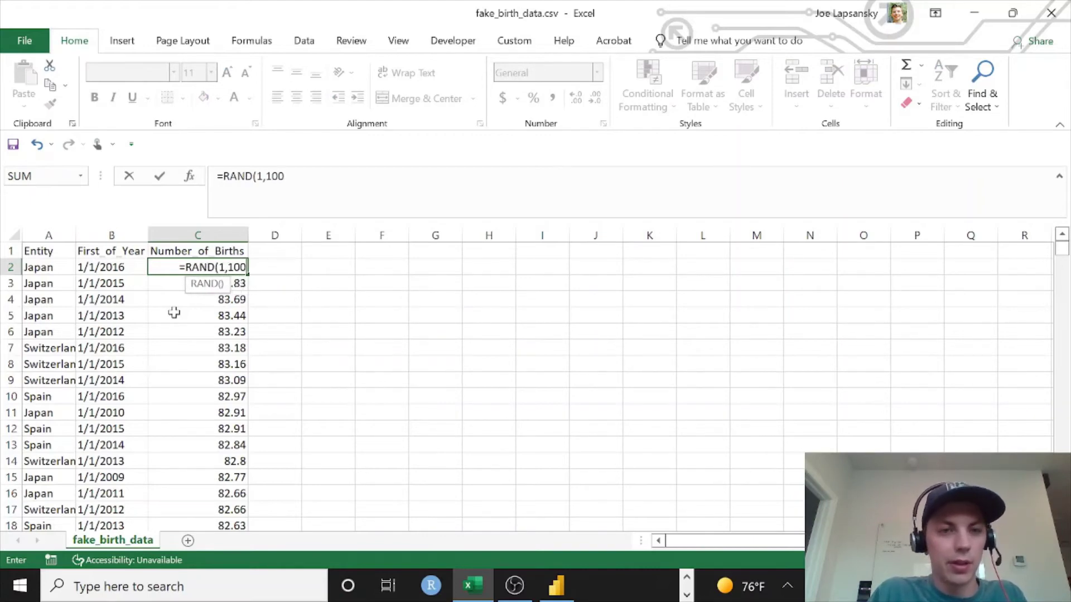
{"action": "type", "text": "0)"}
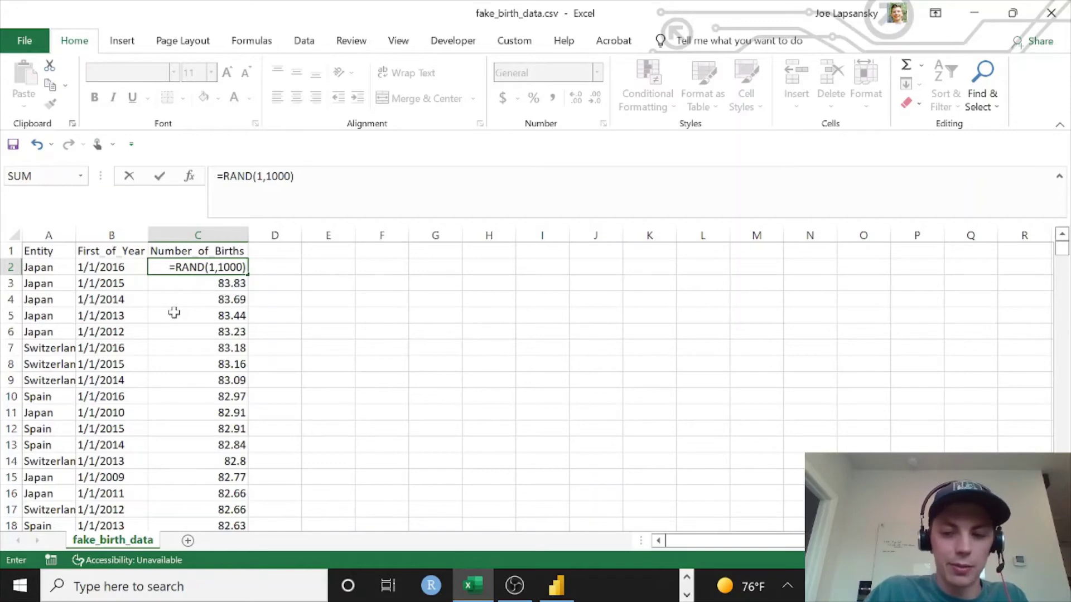
{"action": "key", "text": "Return"}
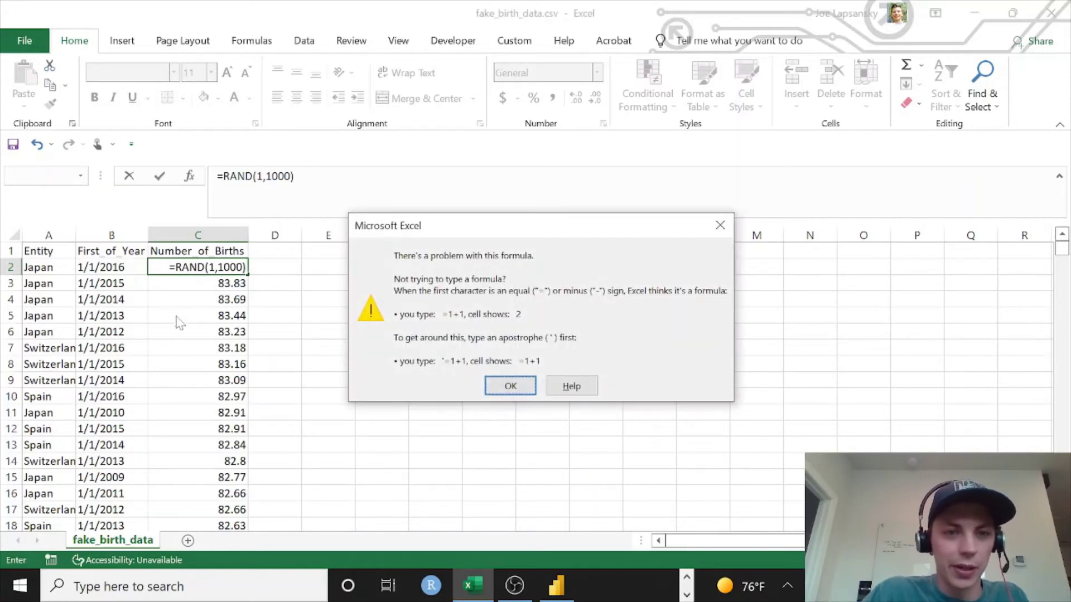
{"action": "left_click", "coordinate": [509, 386]}
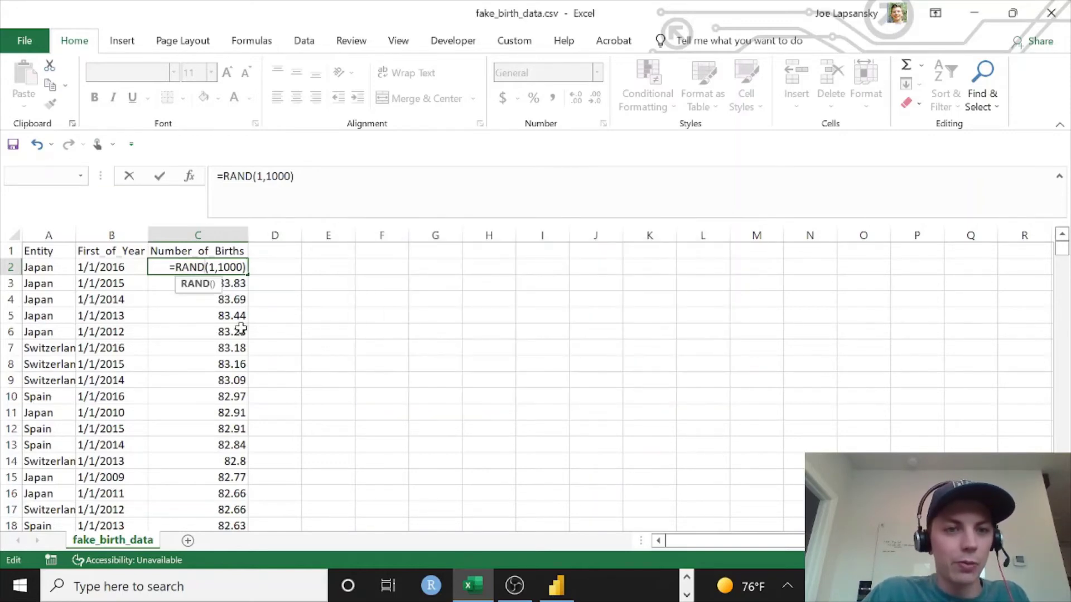
{"action": "type", "text": "BETWEEN"}
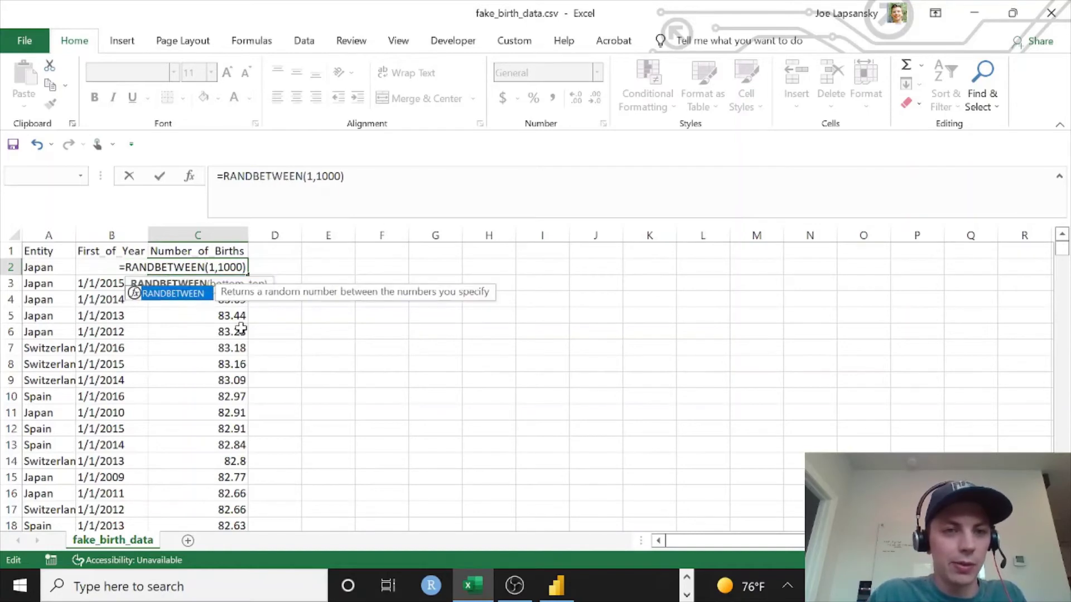
{"action": "key", "text": "Return"}
- Fill the C2 formula down the Number_of_Births column and check that it reaches the last data row
{"action": "left_click", "coordinate": [229, 270]}
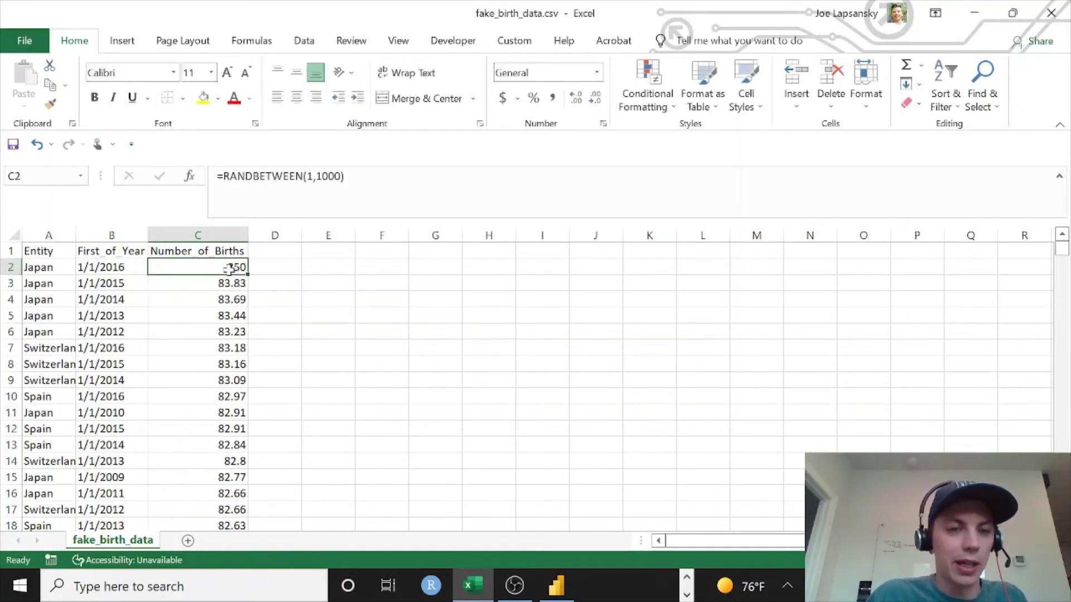
{"action": "double_click", "coordinate": [248, 275]}
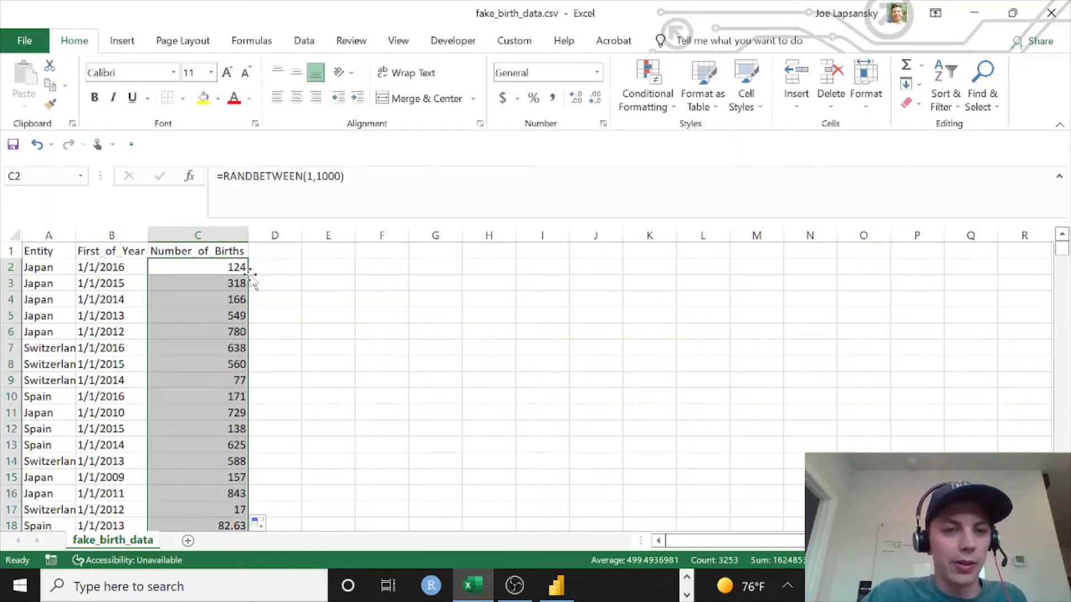
{"action": "scroll", "coordinate": [254, 342], "scroll_direction": "down", "scroll_amount": 13}
{"action": "left_click", "coordinate": [255, 347]}
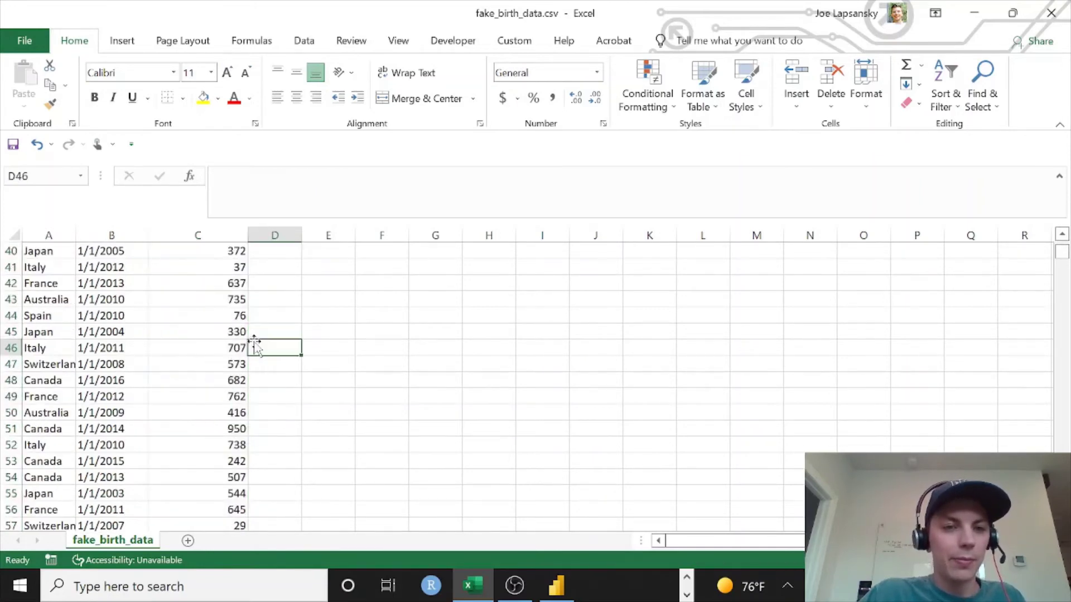
{"action": "left_click", "coordinate": [247, 347]}
{"action": "key", "text": "ctrl+shift+Down"}
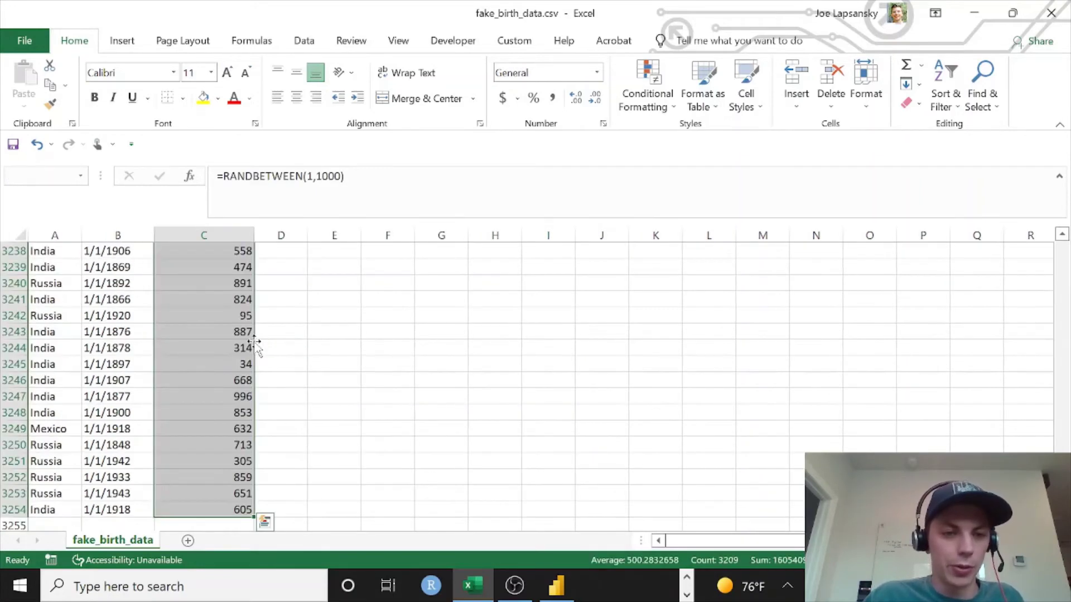
{"action": "left_click", "coordinate": [212, 407]}
{"action": "key", "text": "ctrl+Home"}
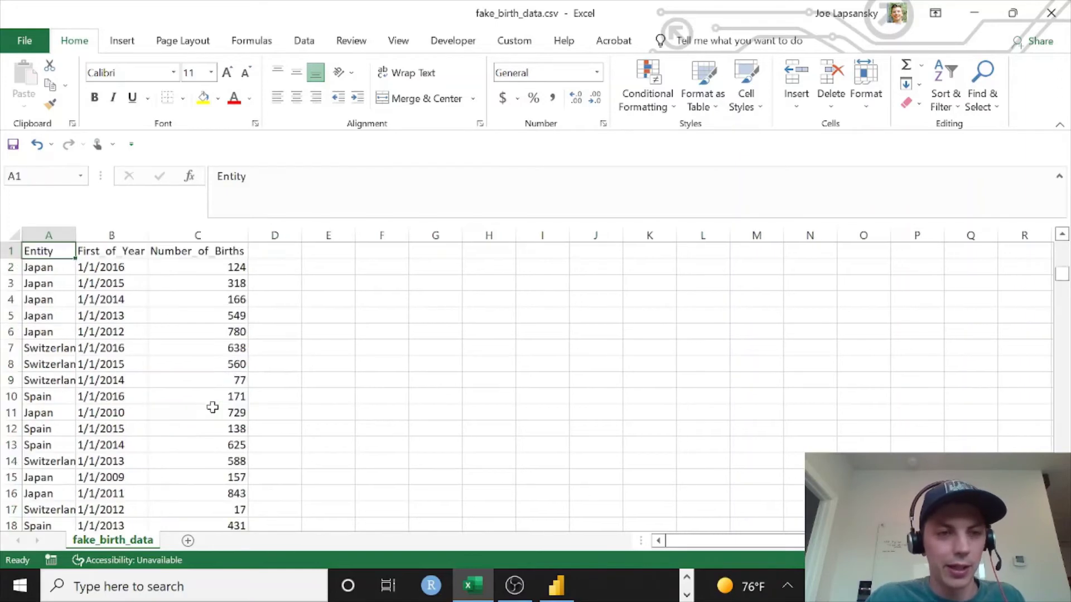
- Replace the formulas in the Number_of_Births column with fixed numbers by copying column C and pasting it over itself as values
{"action": "left_click", "coordinate": [210, 235]}
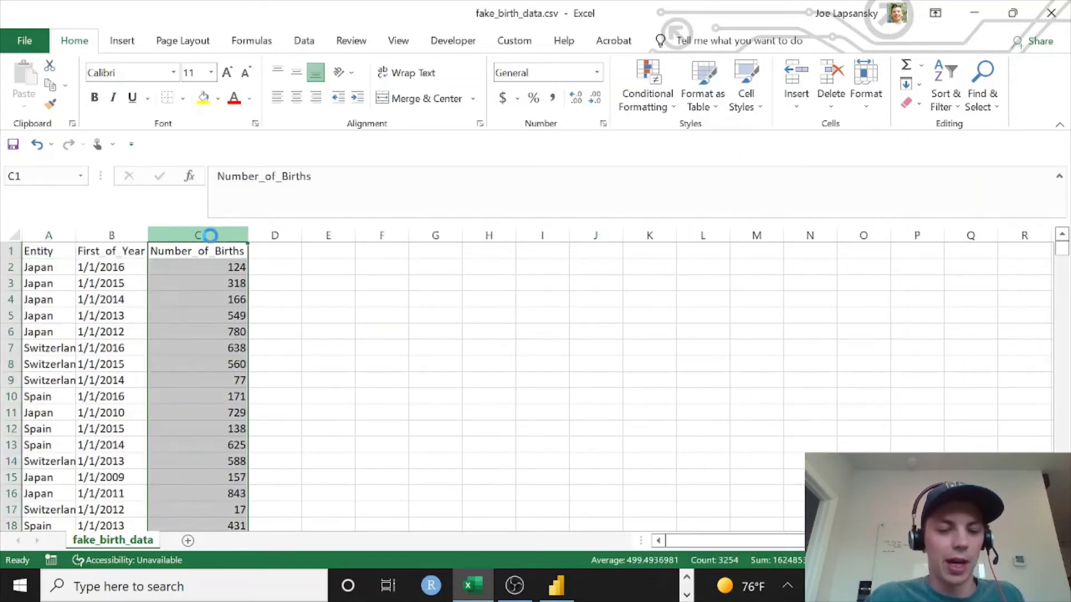
{"action": "key", "text": "ctrl+c"}
{"action": "right_click", "coordinate": [220, 340]}
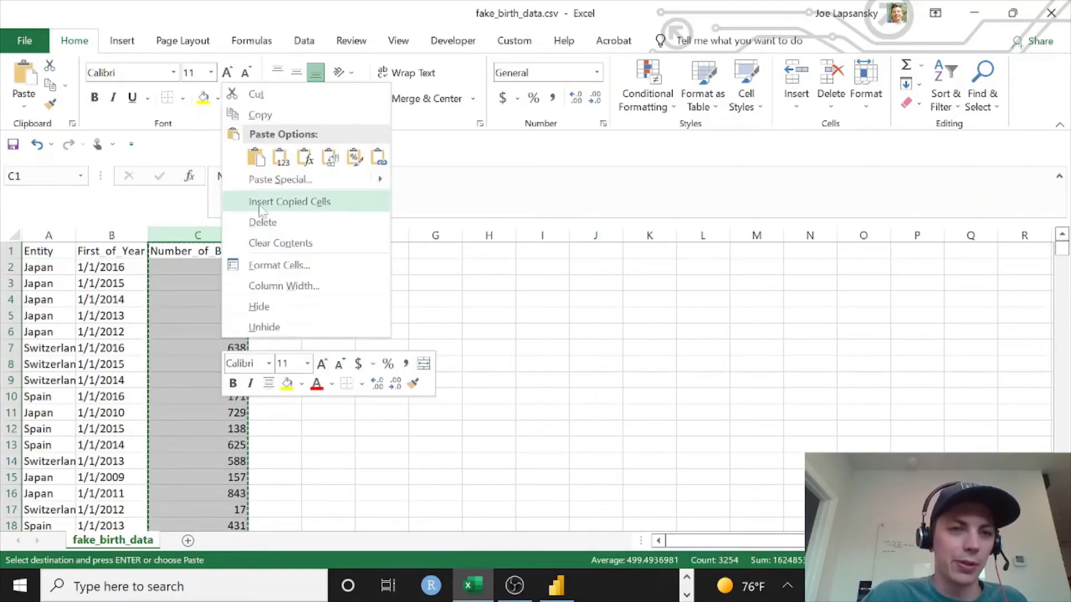
{"action": "left_click", "coordinate": [280, 156]}
{"action": "left_click", "coordinate": [206, 344]}
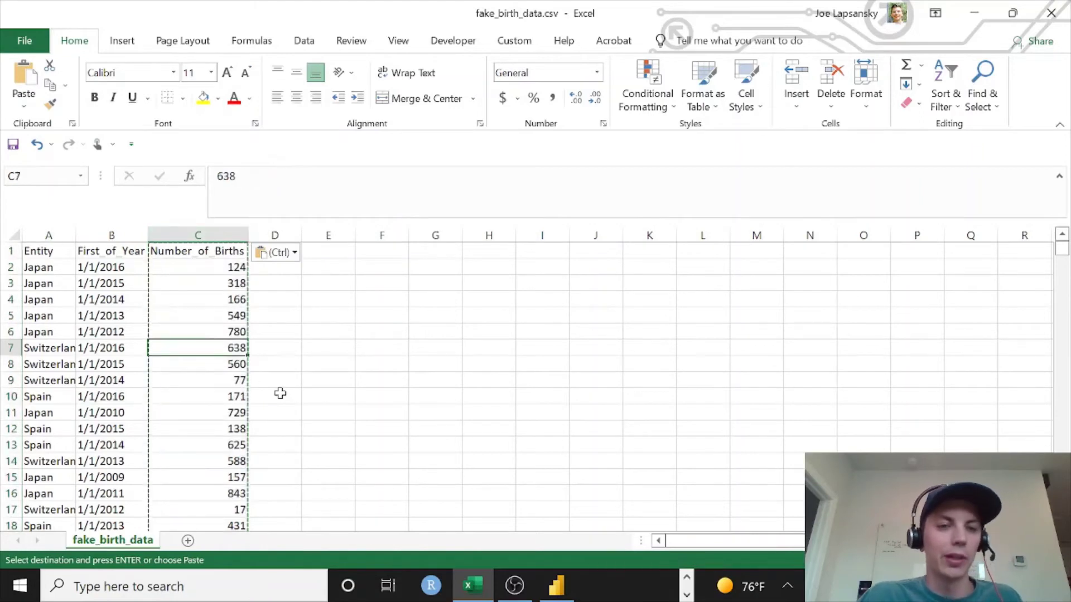
{"action": "left_click", "coordinate": [280, 393]}
{"action": "key", "text": "Escape"}
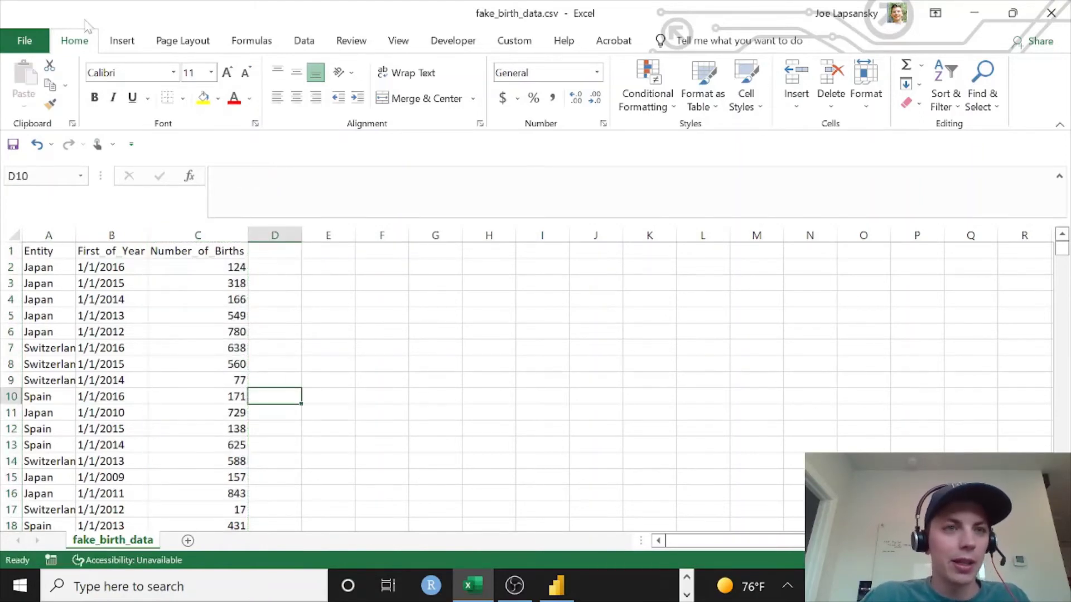
- Save the fake_birth_data workbook, keeping the CSV (Comma delimited) format
{"action": "left_click", "coordinate": [23, 41]}
{"action": "left_click", "coordinate": [63, 236]}
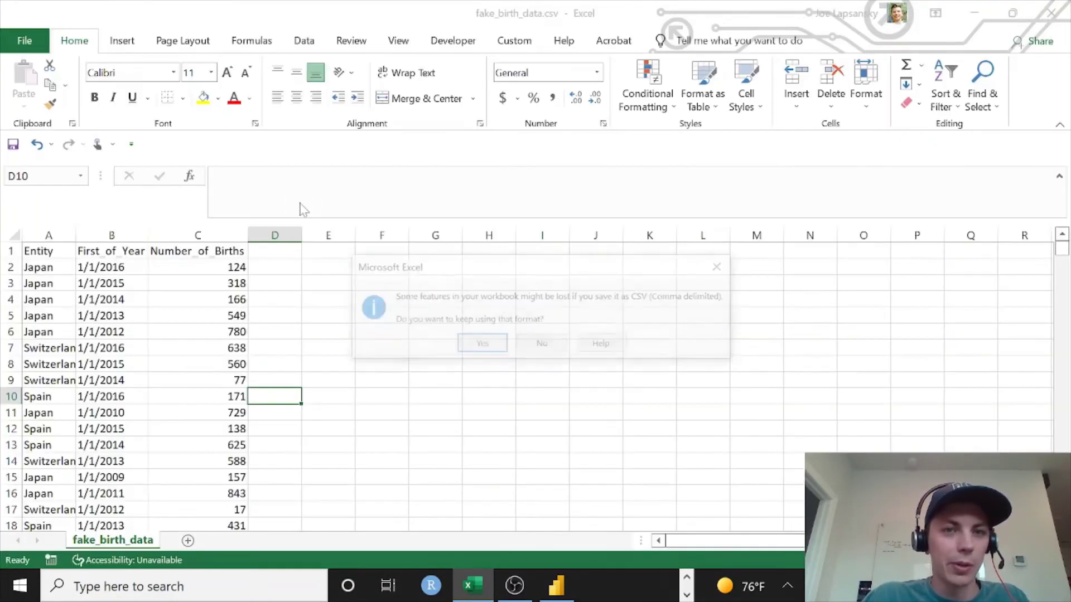
{"action": "left_click", "coordinate": [478, 343]}
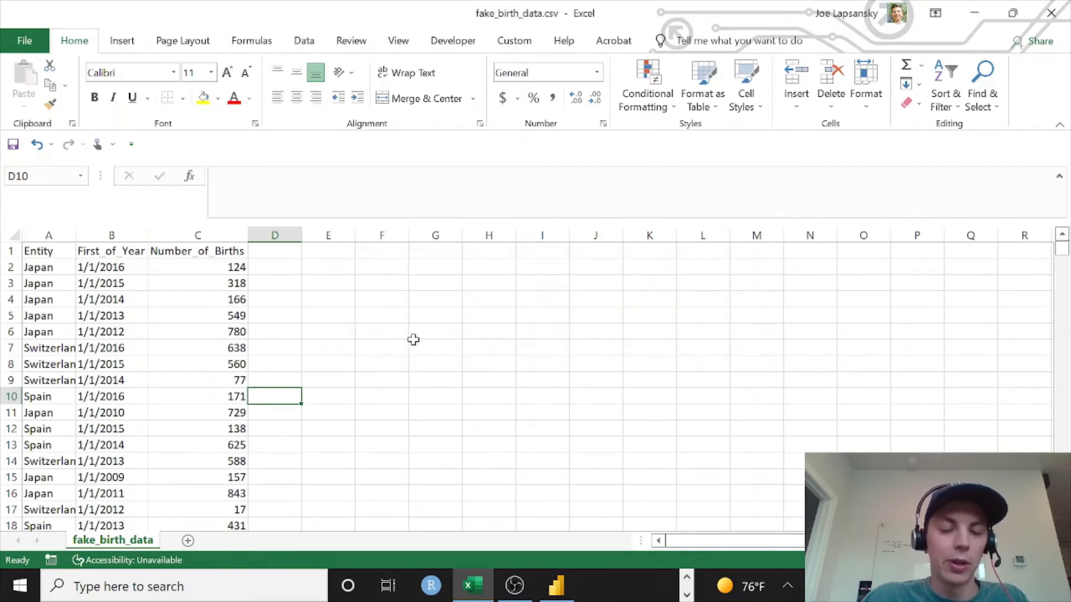
- Close the fake_birth_data workbook and return to the dsbb_PowerBI2 report in Power BI Desktop
{"action": "left_click", "coordinate": [107, 281]}
{"action": "left_click", "coordinate": [101, 268]}
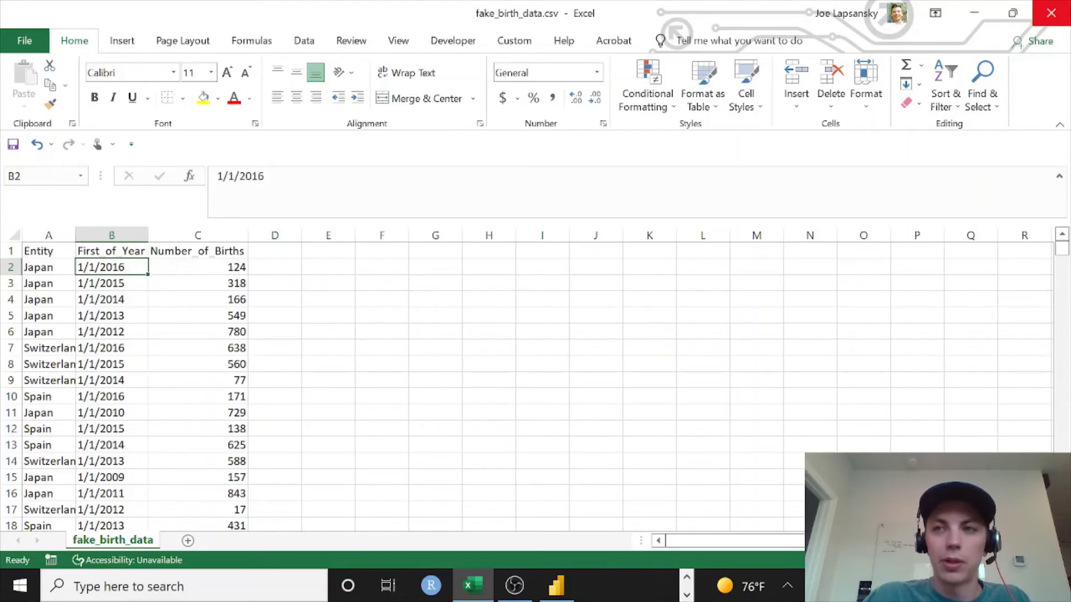
{"action": "left_click", "coordinate": [1065, 6]}
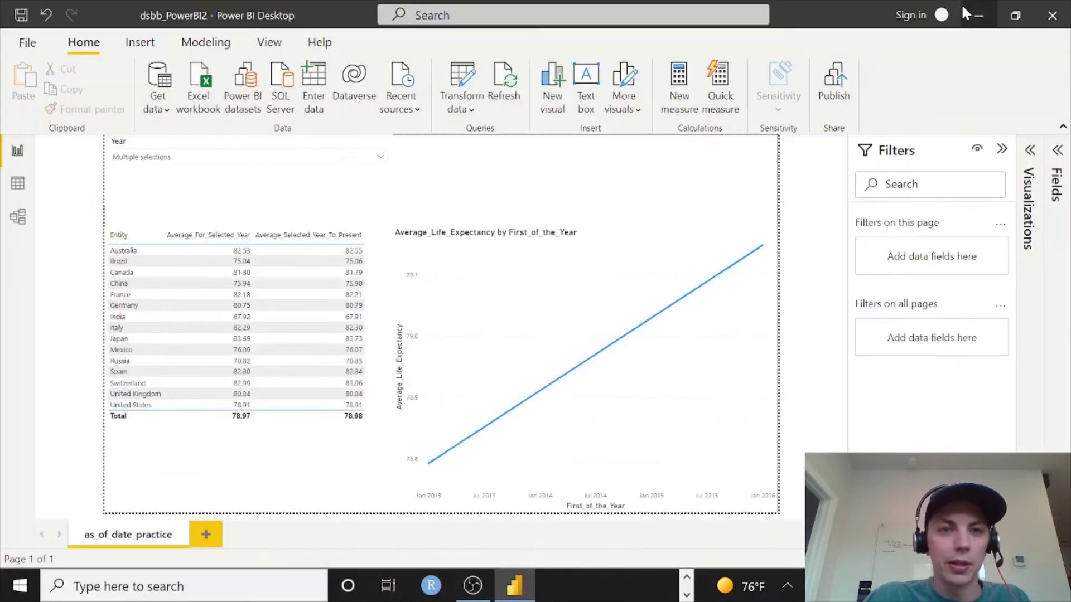
- Import fake_birth_data.csv from the DSBB folder on the Desktop as a Text/CSV data source
{"action": "left_click", "coordinate": [158, 106]}
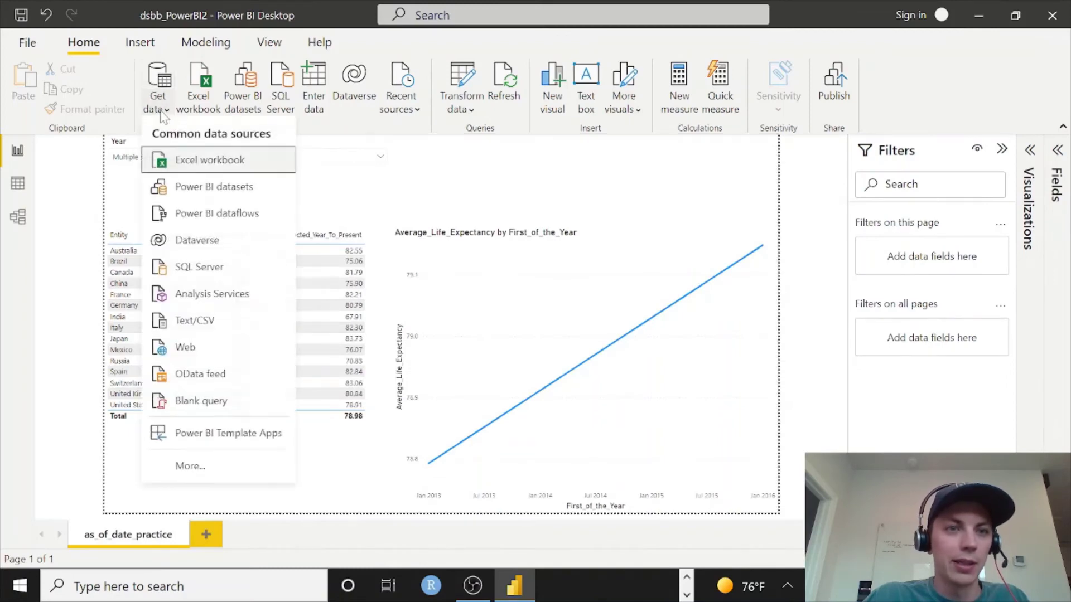
{"action": "left_click", "coordinate": [202, 334]}
{"action": "scroll", "coordinate": [196, 148], "scroll_direction": "down", "scroll_amount": 5}
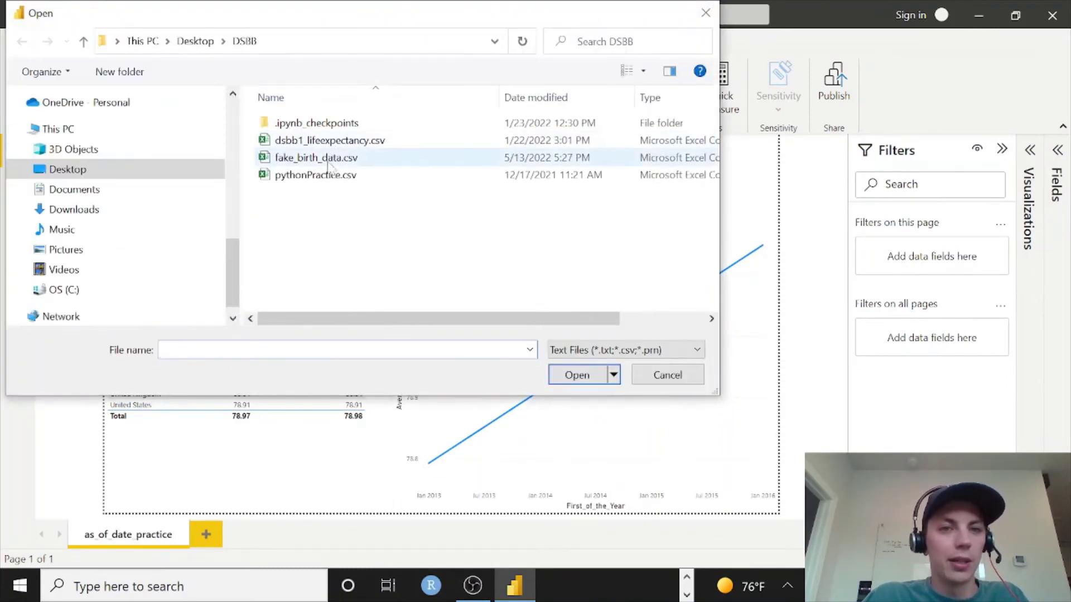
{"action": "double_click", "coordinate": [328, 159]}
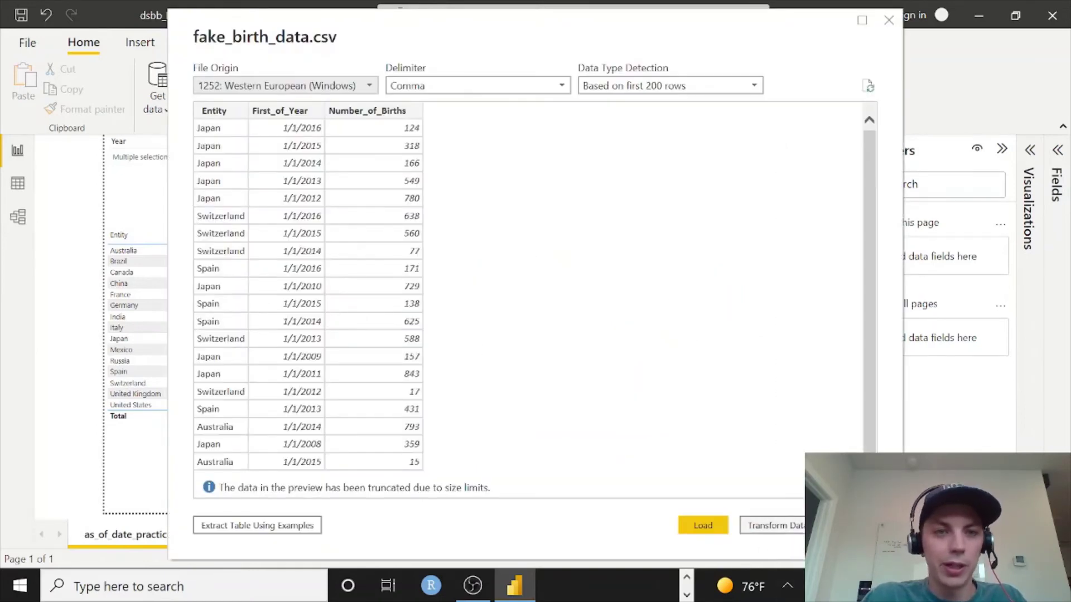
- Open the fake_birth_data import in Power Query Editor, check the First_of_Year column's data type, and apply the query to the model
{"action": "left_click", "coordinate": [788, 535]}
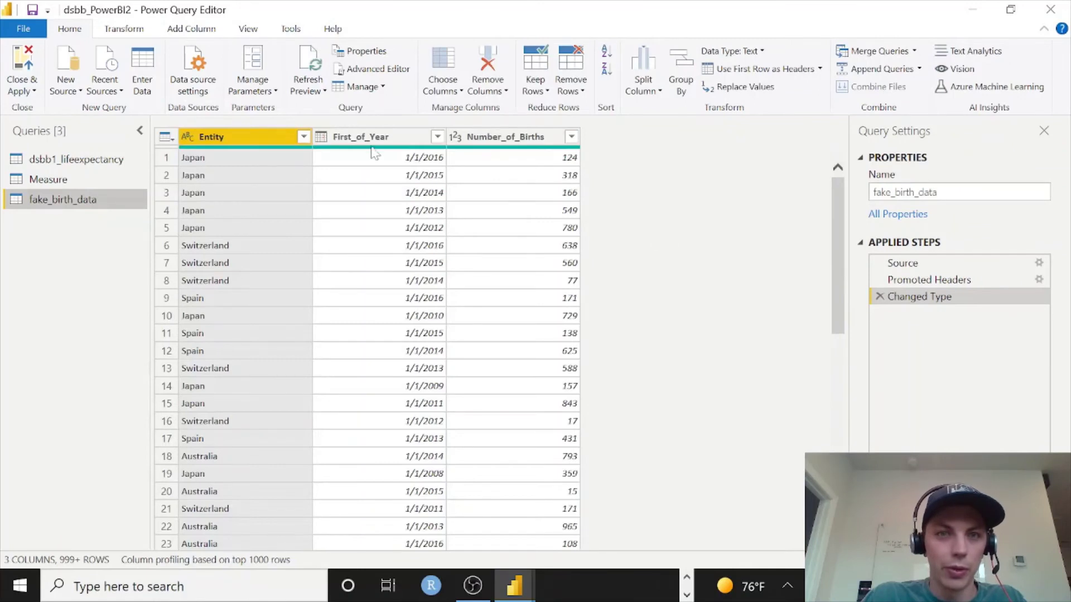
{"action": "left_click", "coordinate": [321, 138]}
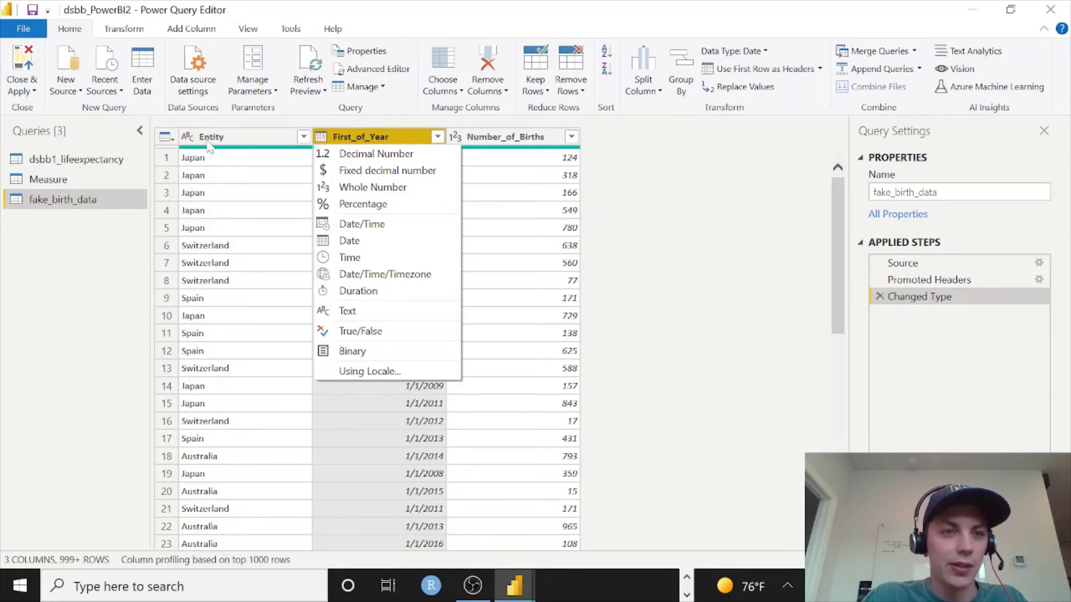
{"action": "left_click", "coordinate": [25, 62]}
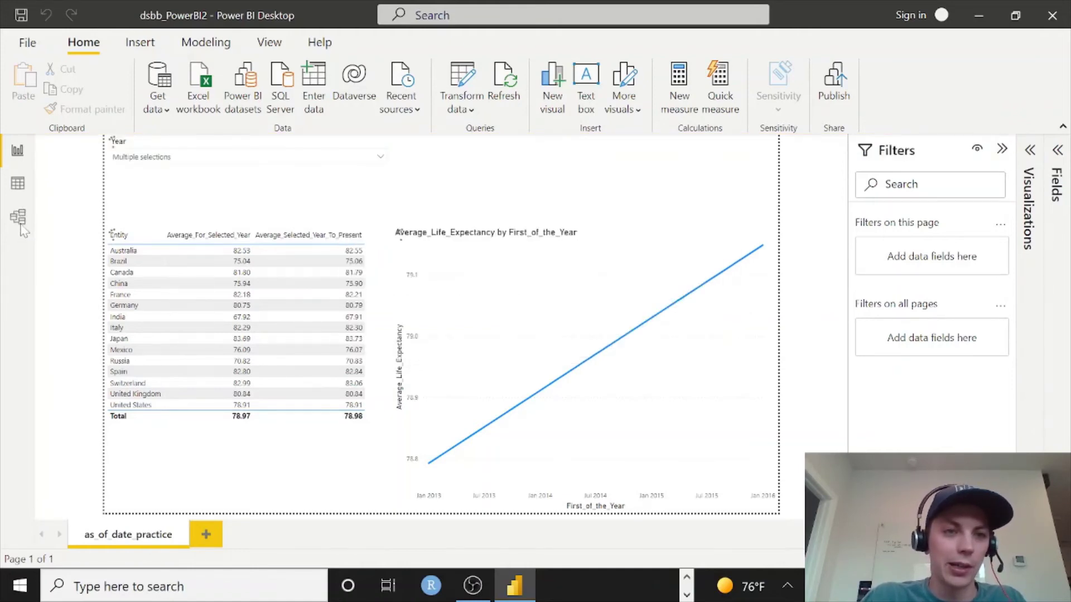
- In the model diagram, place the fake_birth_data table beside dsbb1_lifeexpectancy and relate its First_of_Year column to Date in the Date table
{"action": "left_click", "coordinate": [18, 219]}
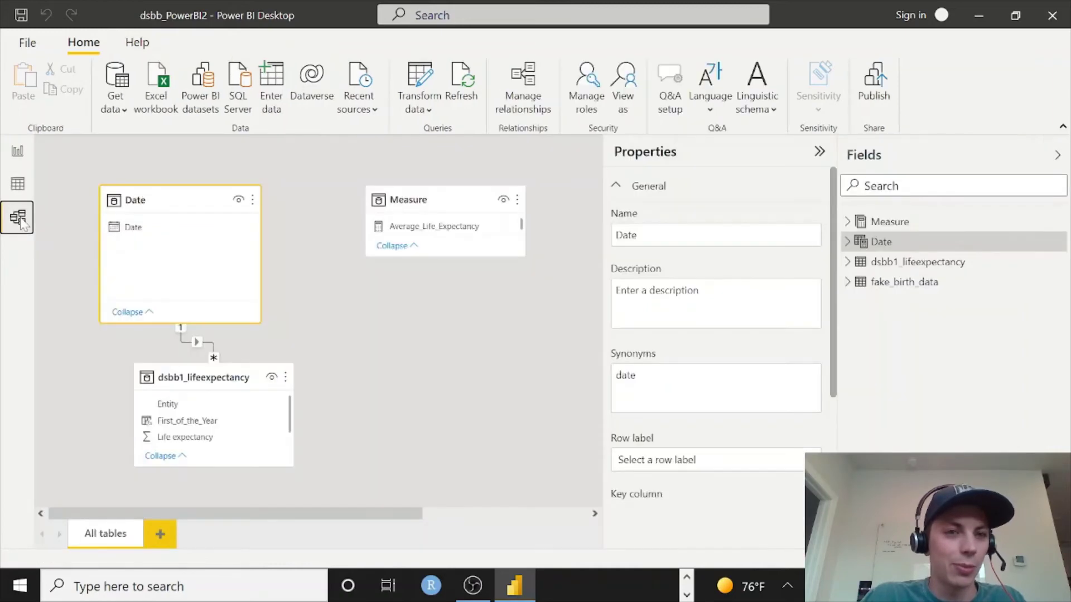
{"action": "scroll", "coordinate": [417, 385], "scroll_direction": "down", "scroll_amount": 1}
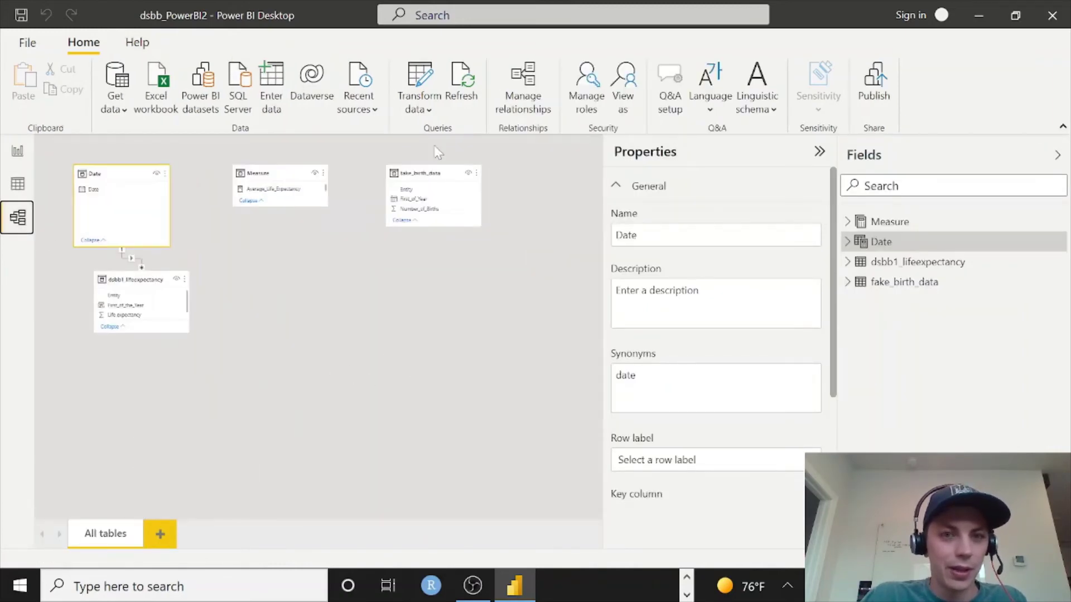
{"action": "left_click_drag", "start_coordinate": [430, 167], "coordinate": [251, 273]}
{"action": "scroll", "coordinate": [497, 390], "scroll_direction": "up", "scroll_amount": 1}
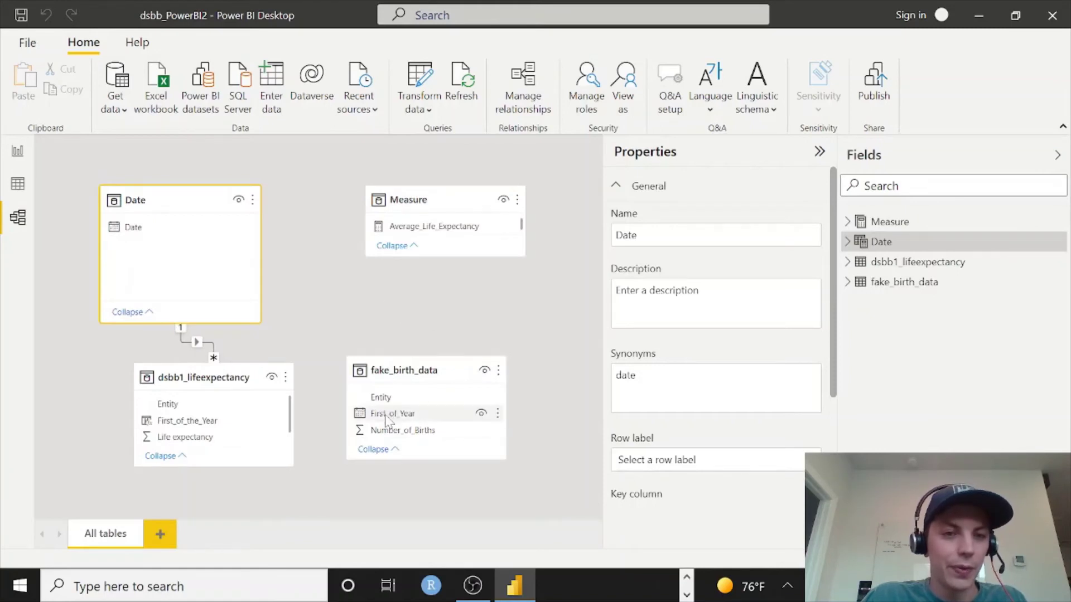
{"action": "left_click_drag", "start_coordinate": [386, 418], "coordinate": [136, 234]}
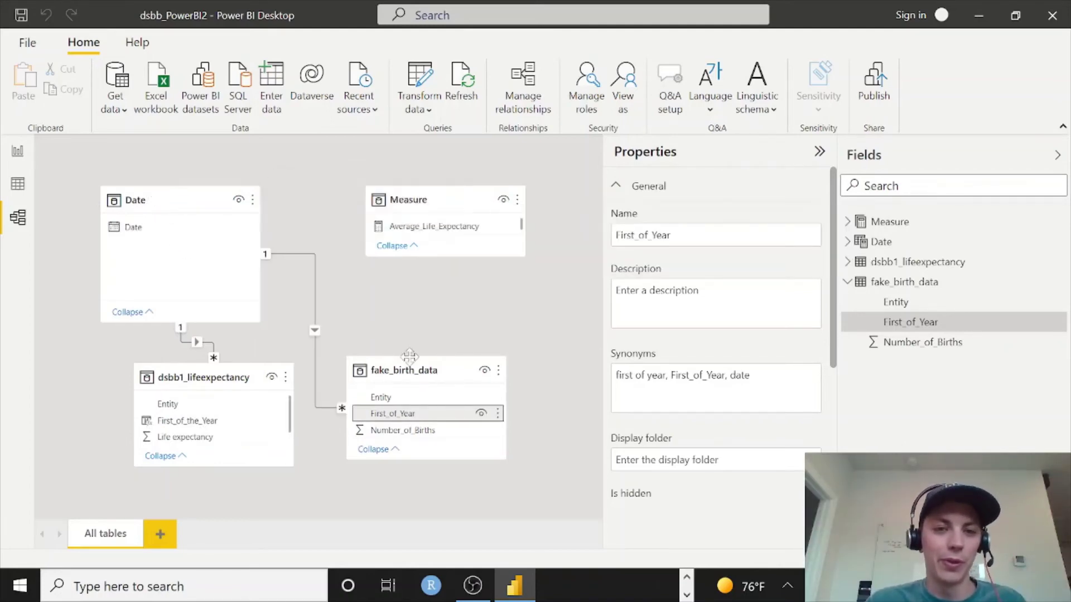
- Rearrange the model diagram with the Date table above the two data tables and Measure set apart, and collapse the table properties
{"action": "left_click_drag", "start_coordinate": [427, 371], "coordinate": [422, 402]}
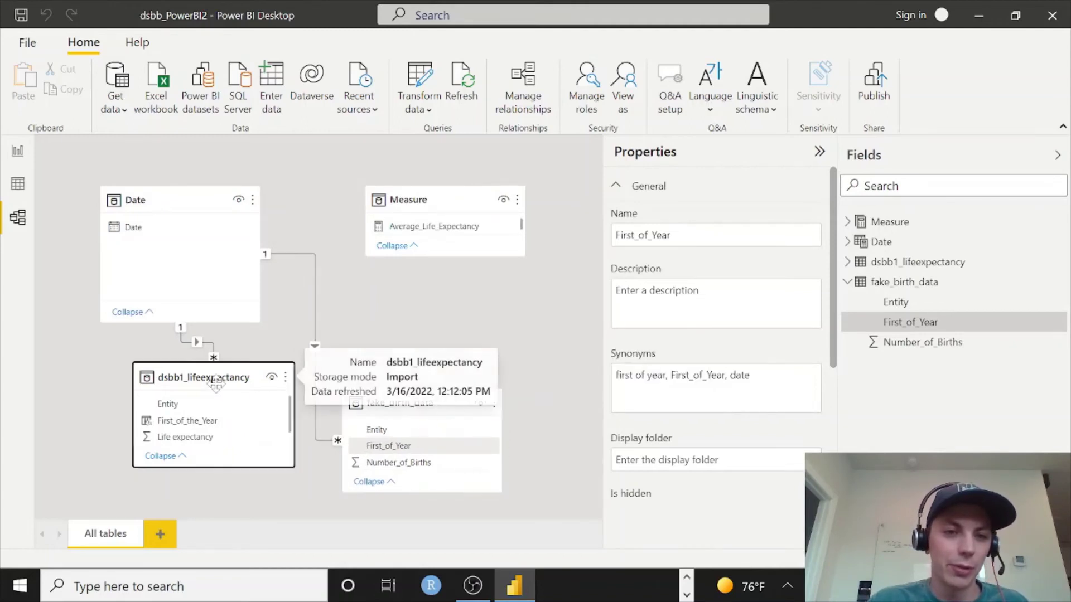
{"action": "left_click_drag", "start_coordinate": [215, 385], "coordinate": [192, 422]}
{"action": "left_click", "coordinate": [473, 195]}
{"action": "left_click_drag", "start_coordinate": [473, 196], "coordinate": [732, 196]}
{"action": "left_click", "coordinate": [740, 153]}
{"action": "left_click_drag", "start_coordinate": [181, 195], "coordinate": [332, 181]}
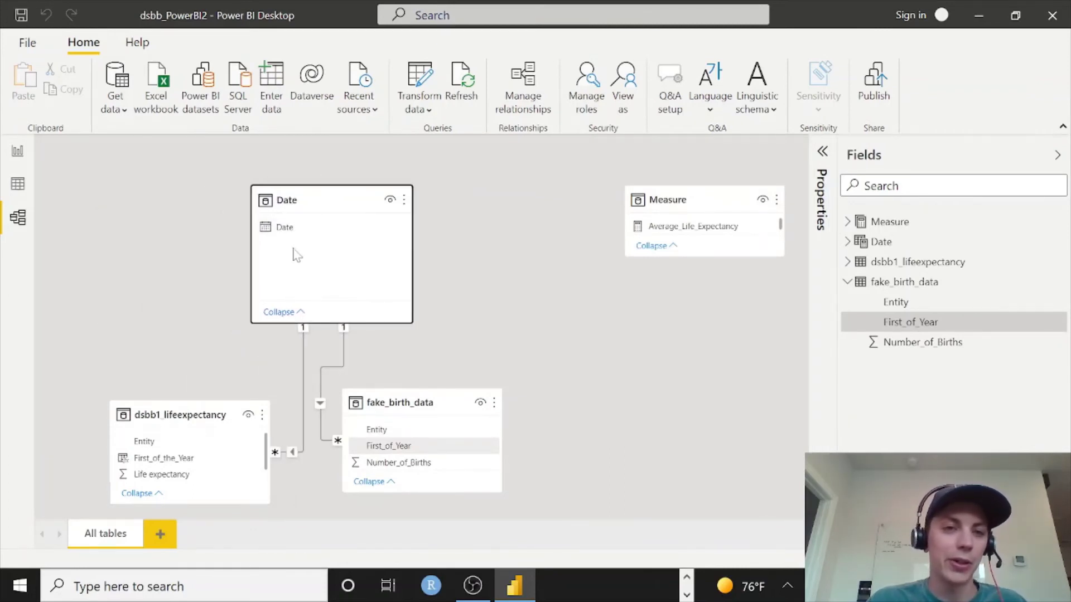
- Examine which date columns in fake_birth_data and dsbb1_lifeexpectancy are related to the Date table
{"action": "left_click", "coordinate": [346, 337]}
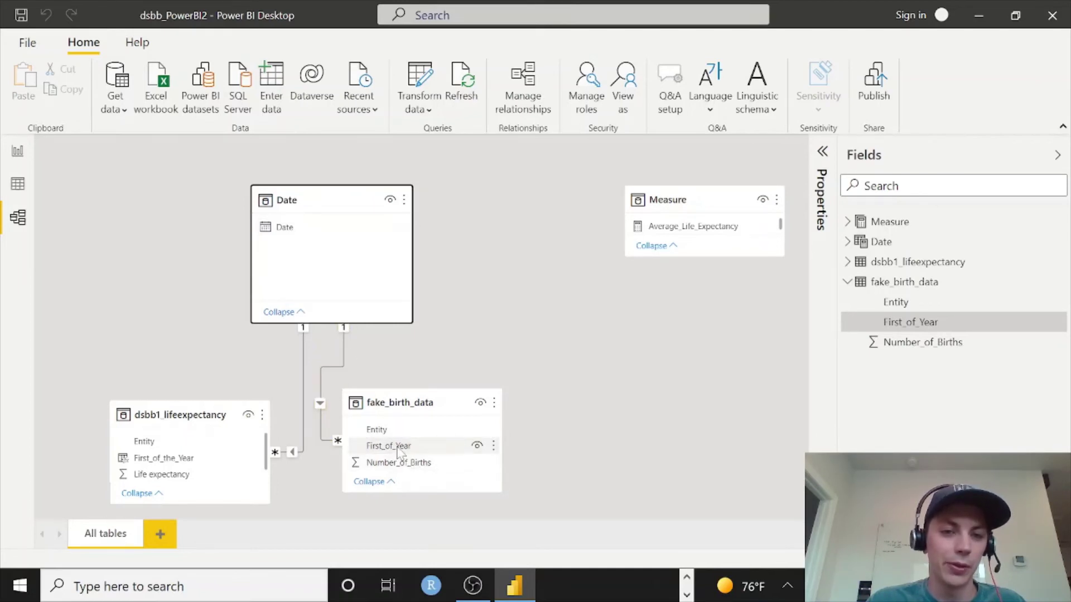
{"action": "left_click", "coordinate": [441, 446]}
{"action": "left_click", "coordinate": [285, 227]}
{"action": "left_click", "coordinate": [165, 458]}
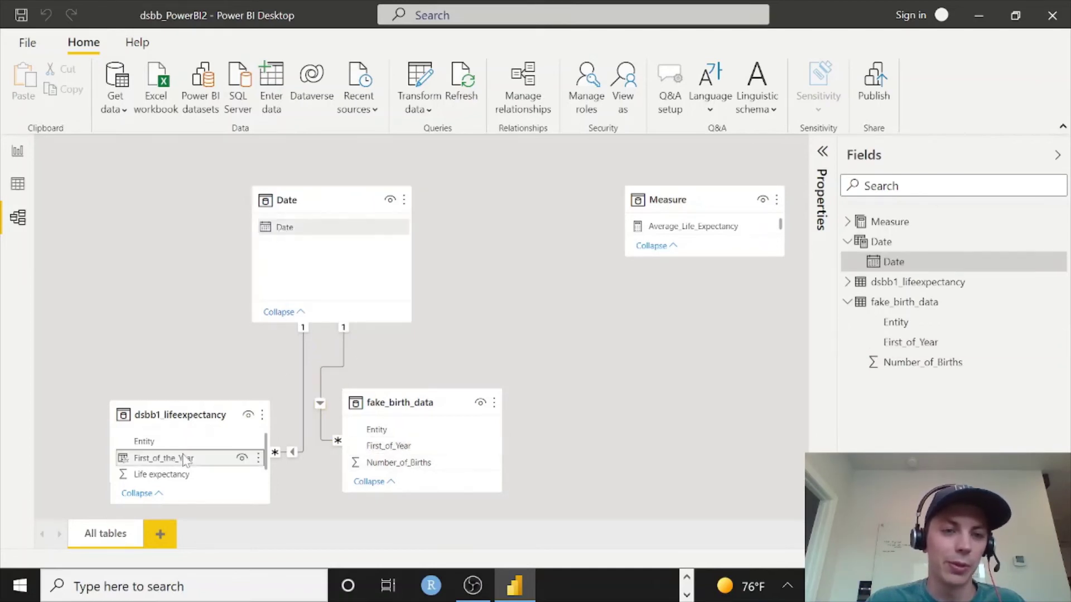
- Add Number_of_Births from fake_birth_data to the entity table visual on the as_of_date_practice report page
{"action": "left_click", "coordinate": [18, 152]}
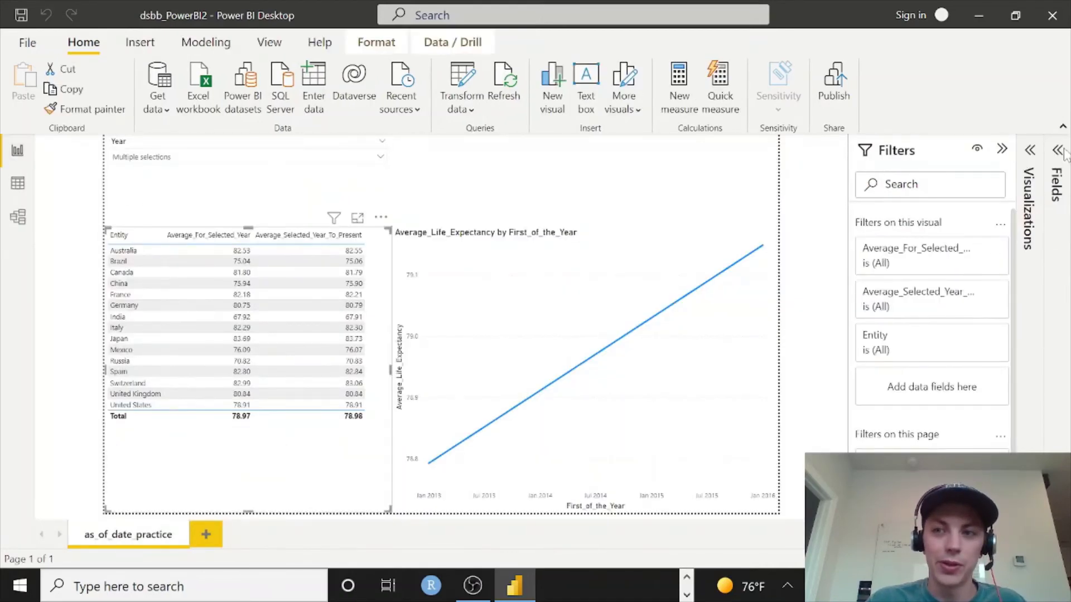
{"action": "left_click", "coordinate": [1062, 153]}
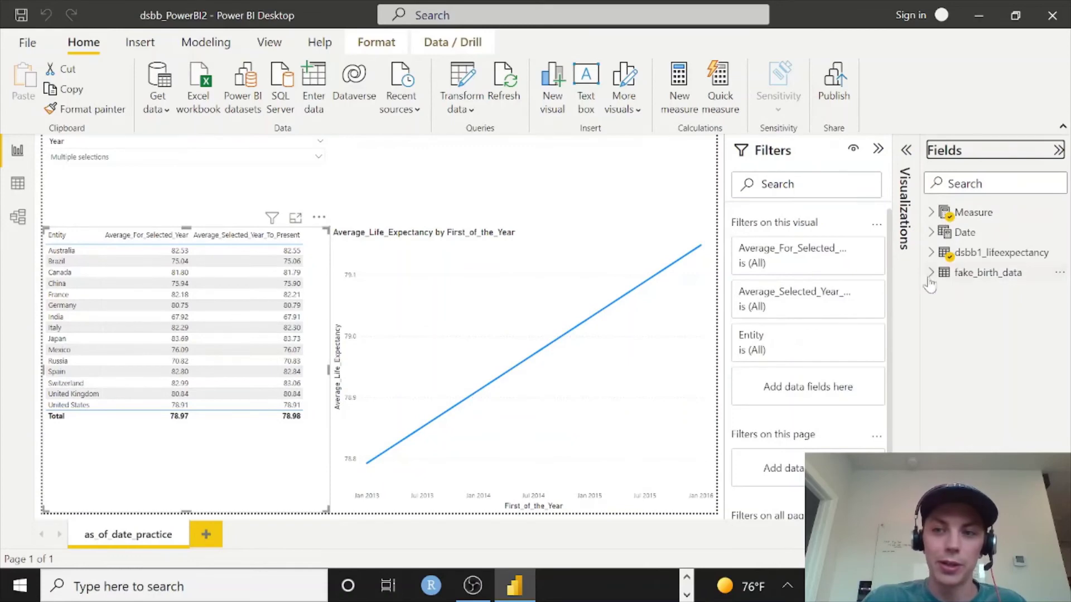
{"action": "left_click", "coordinate": [930, 273]}
{"action": "left_click_drag", "start_coordinate": [1013, 337], "coordinate": [253, 470]}
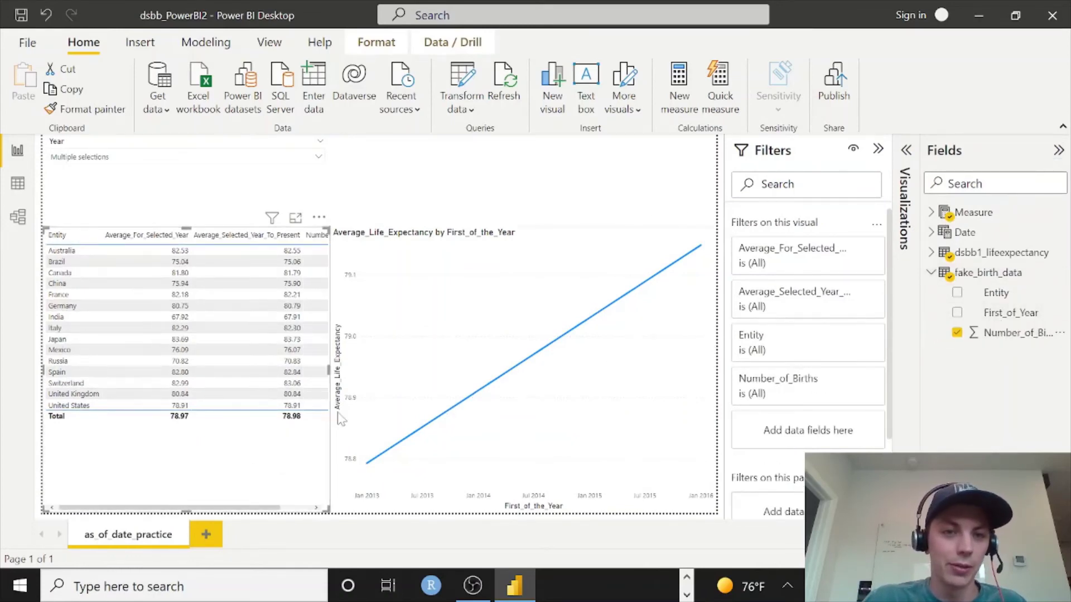
- Narrow the life expectancy line chart and widen the entity table visual to fit the Number_of_Births column
{"action": "left_click", "coordinate": [418, 255]}
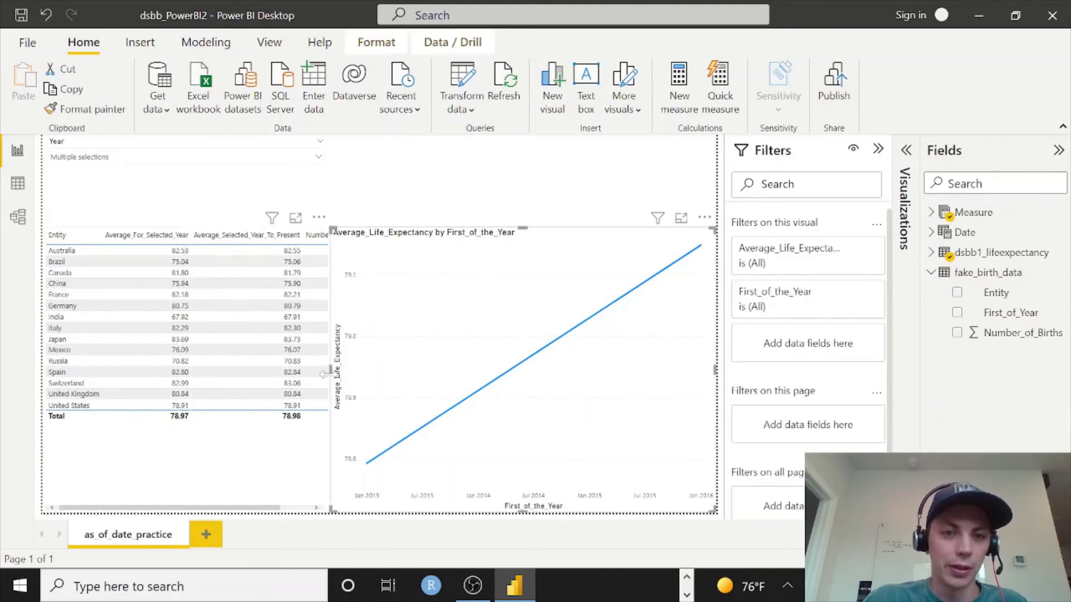
{"action": "left_click_drag", "start_coordinate": [325, 373], "coordinate": [439, 383]}
{"action": "left_click", "coordinate": [291, 486]}
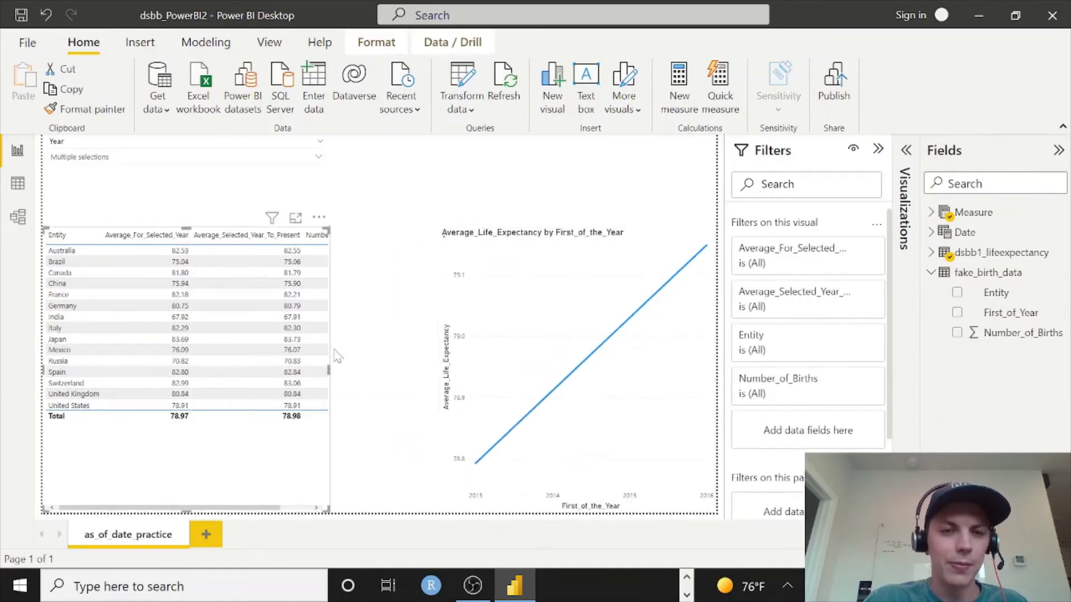
{"action": "left_click_drag", "start_coordinate": [329, 371], "coordinate": [379, 372]}
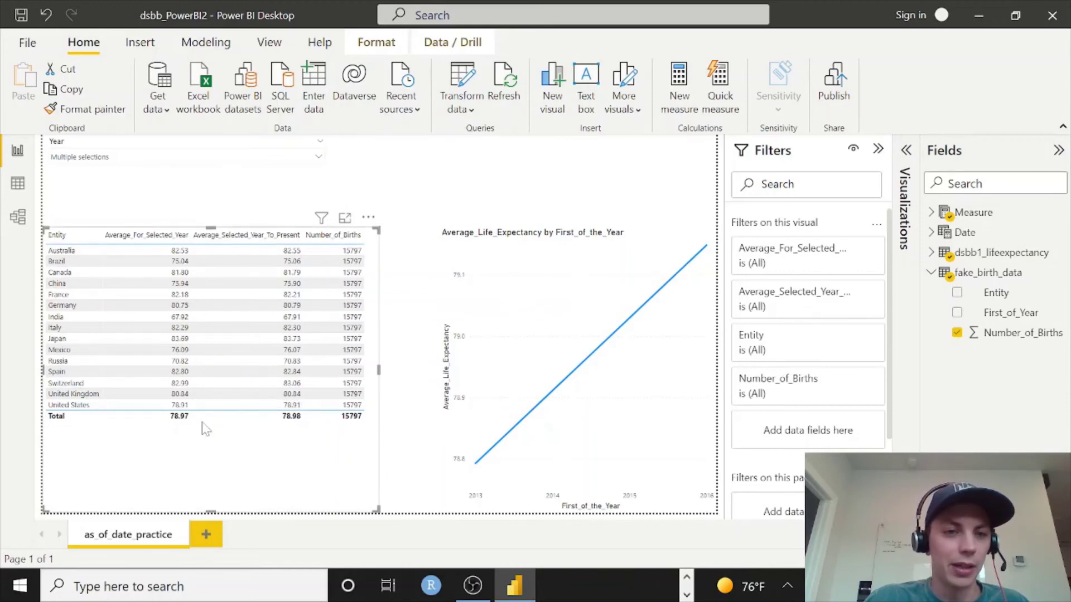
{"action": "key", "text": "ctrl+z"}
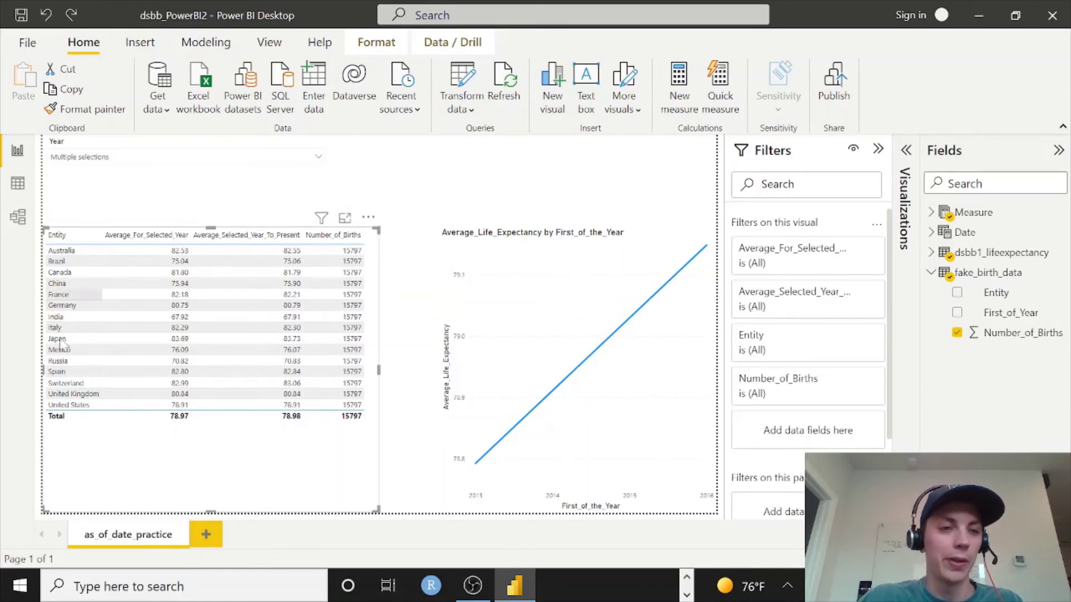
- Filter the report to 1805 and then to 1808 with the Year slicer, checking the Number_of_Births values for each year
{"action": "left_click", "coordinate": [106, 158]}
{"action": "left_click", "coordinate": [71, 219]}
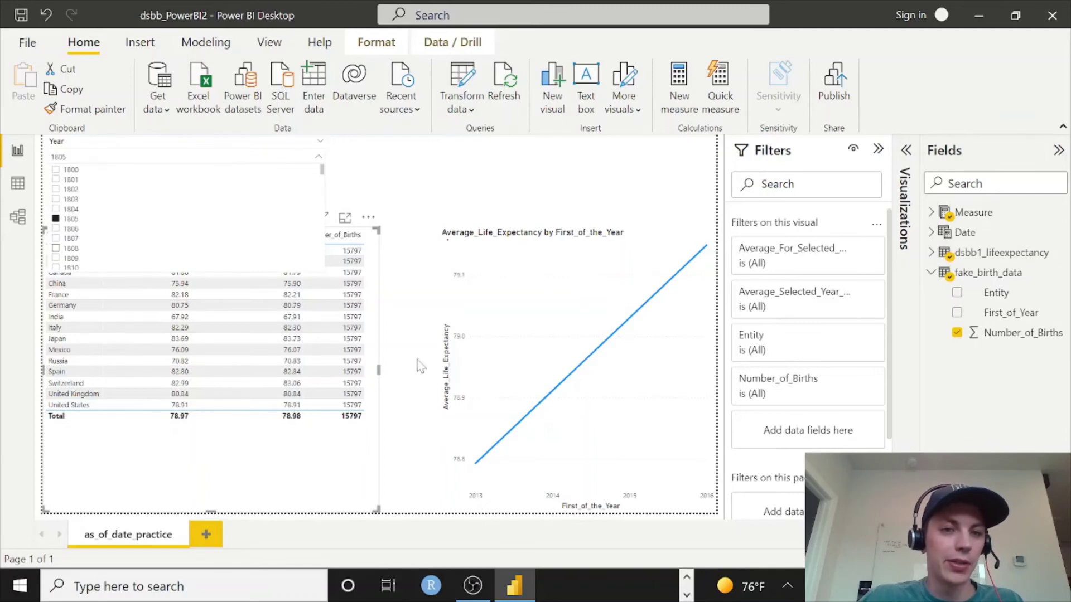
{"action": "left_click", "coordinate": [326, 452]}
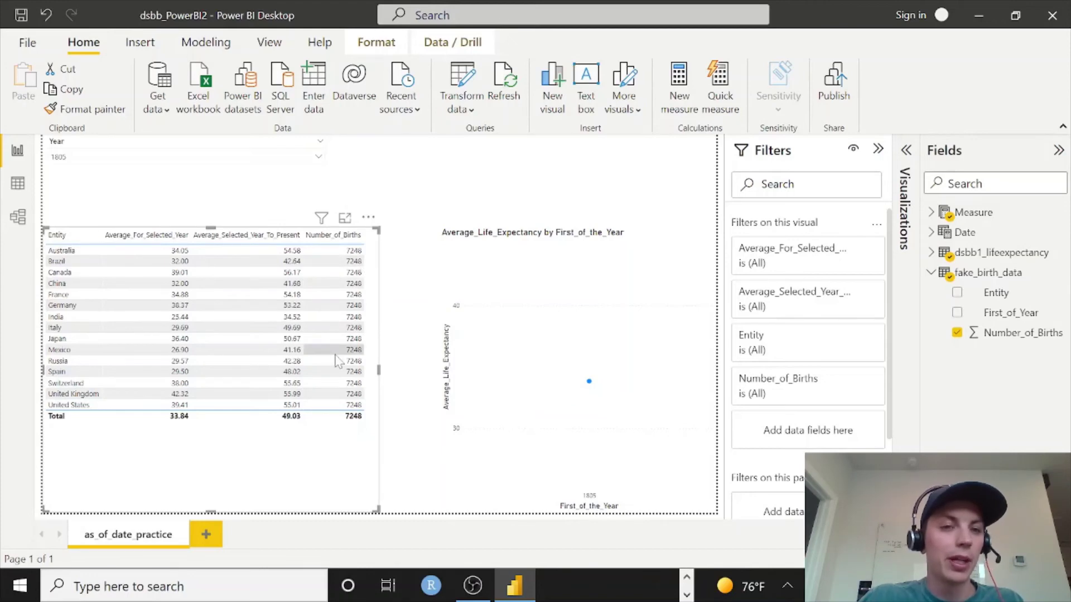
{"action": "left_click", "coordinate": [86, 158]}
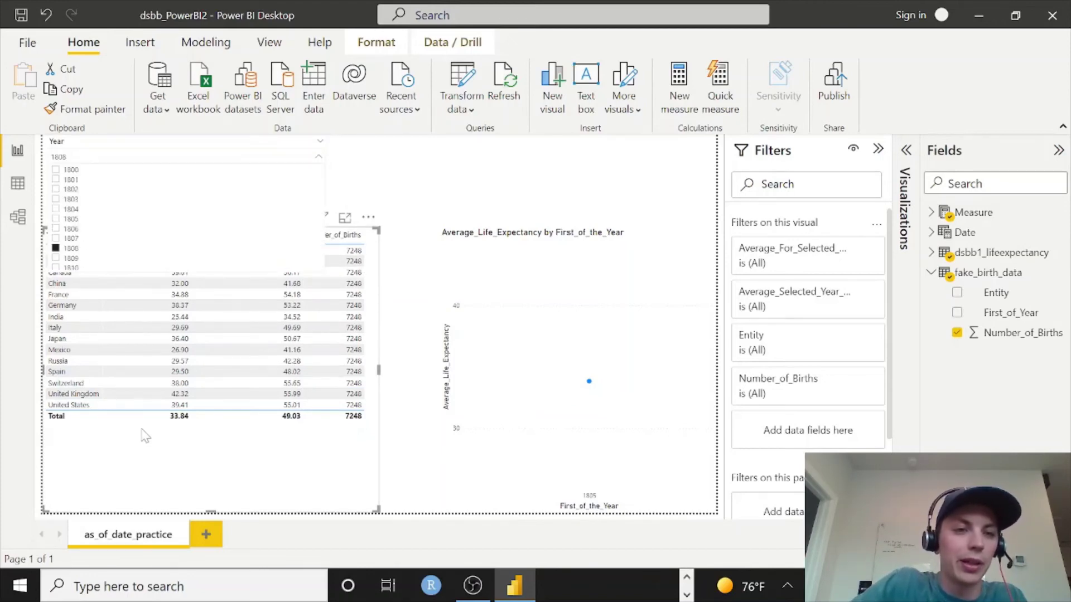
{"action": "left_click", "coordinate": [151, 454]}
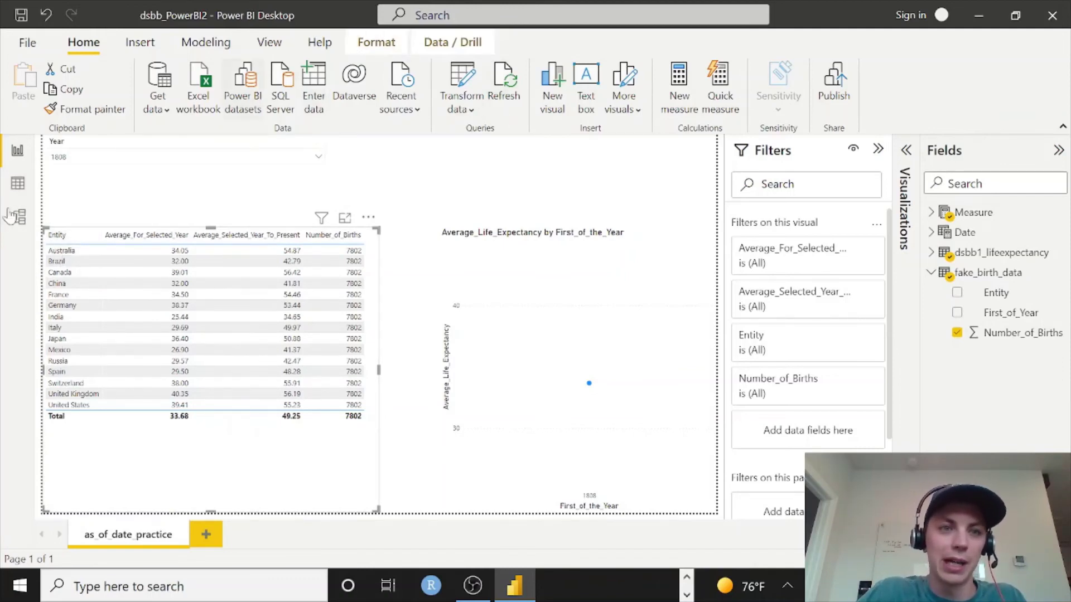
- Create a calculated table with the formula Entity = DISTINCT(dsbb1_lifeexpectancy[Entity])
{"action": "left_click", "coordinate": [18, 183]}
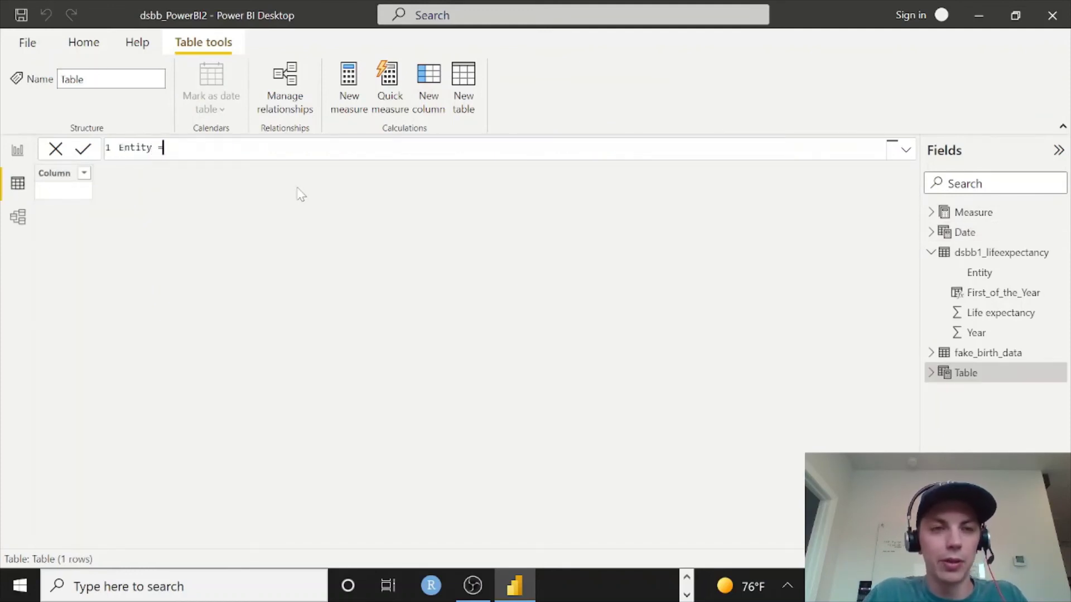
{"action": "type", "text": "istr"}
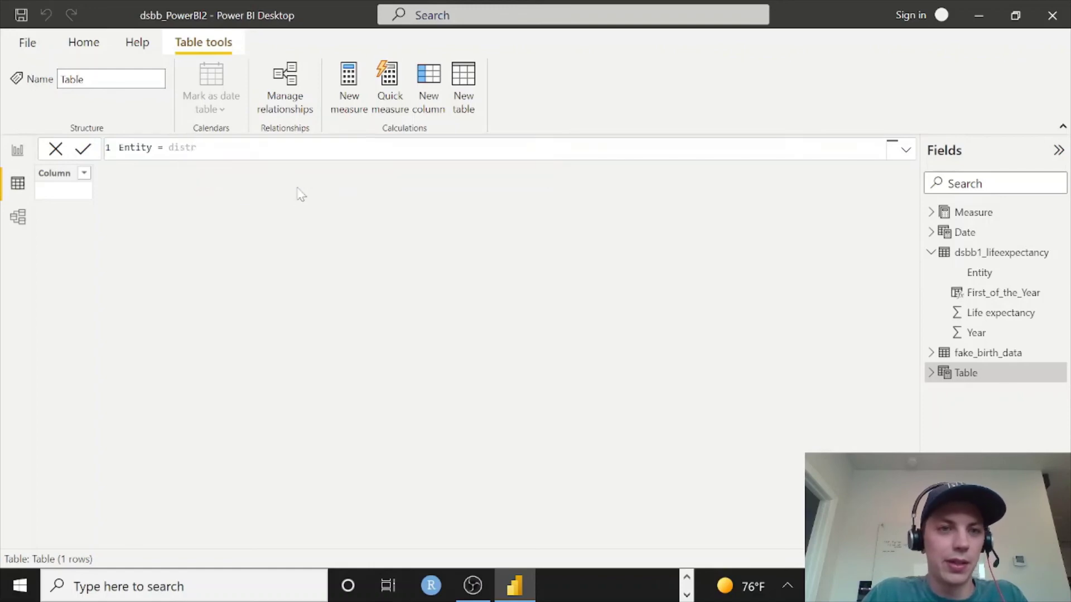
{"action": "type", "text": "tinc"}
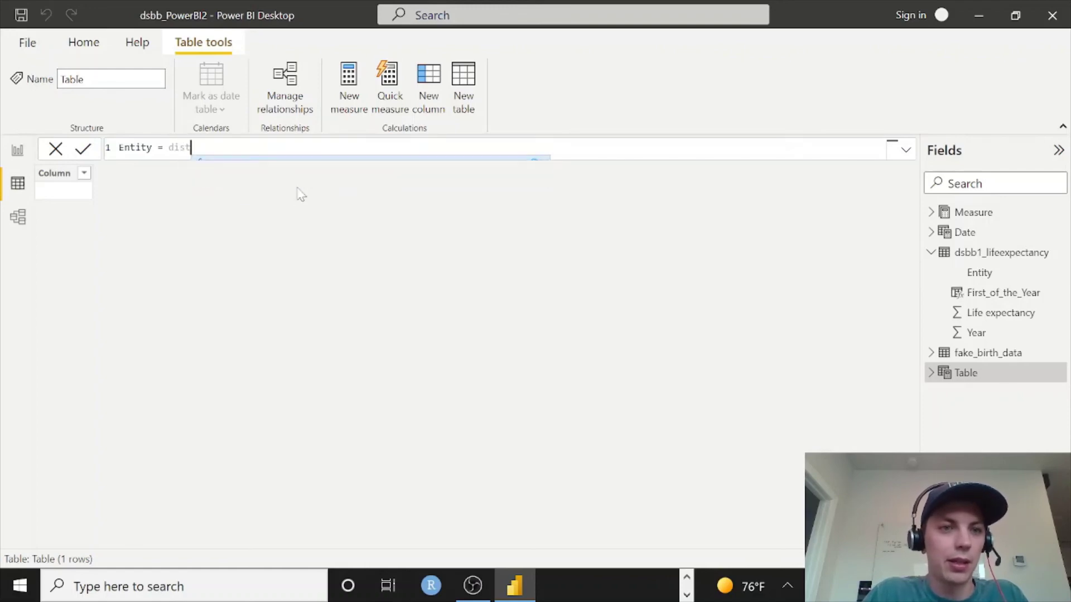
{"action": "key", "text": "Tab"}
{"action": "type", "text": "enti"}
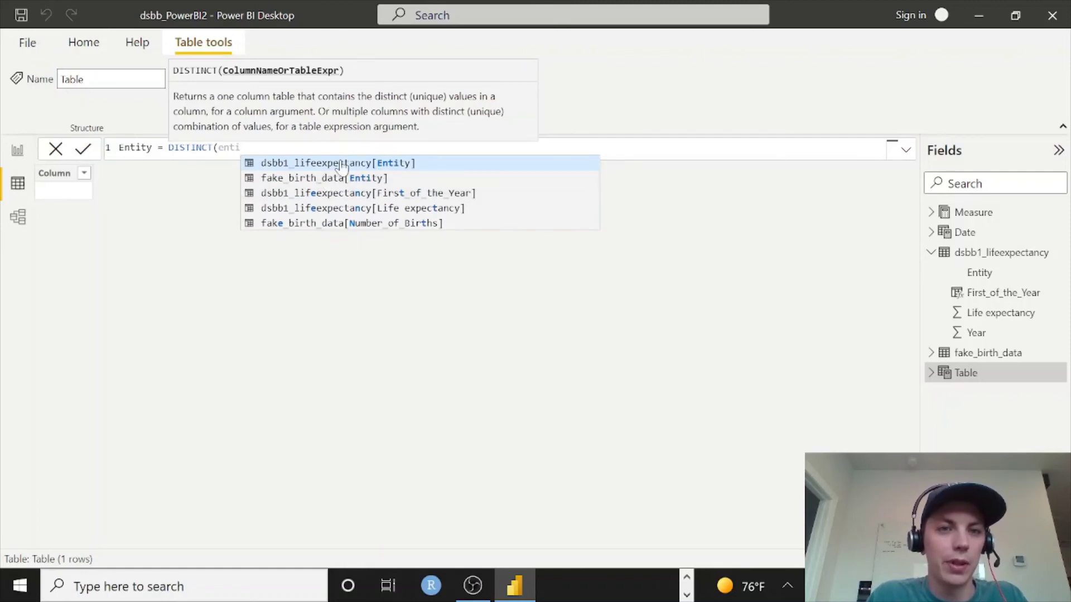
{"action": "key", "text": "Tab"}
{"action": "type", "text": ")"}
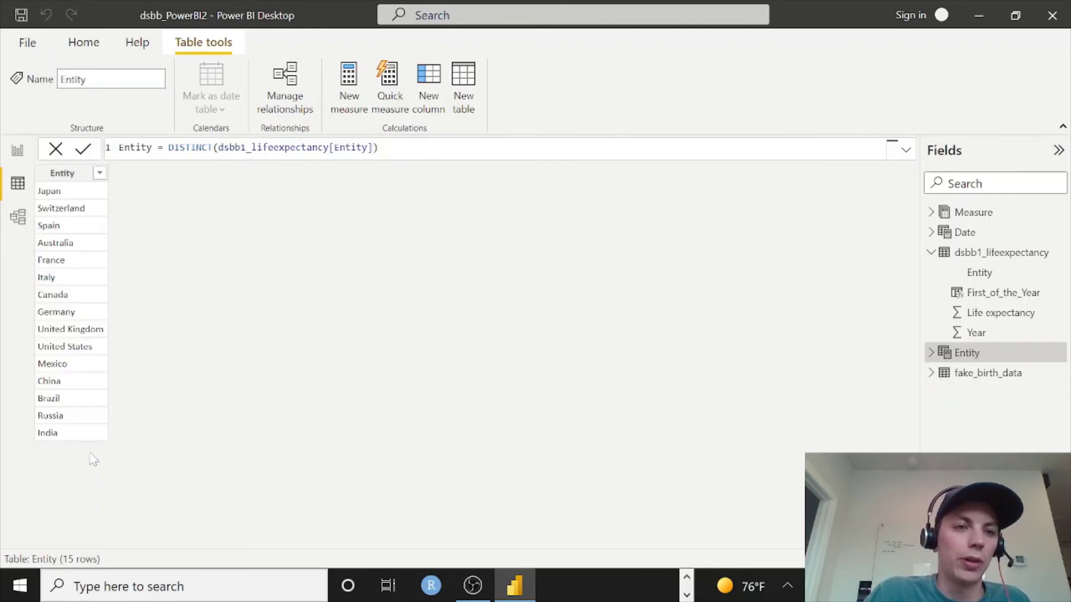
- Place the Entity table beside Date in the model, relate the Entity columns of fake_birth_data and dsbb1_lifeexpectancy to it, and return to the report
{"action": "left_click", "coordinate": [18, 217]}
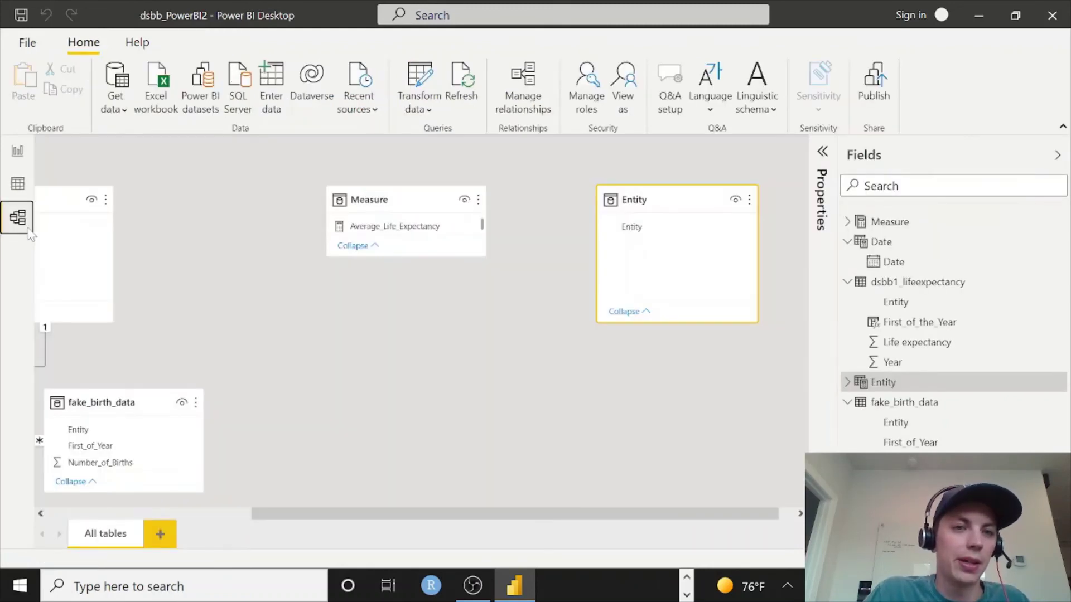
{"action": "left_click_drag", "start_coordinate": [435, 516], "coordinate": [328, 516]}
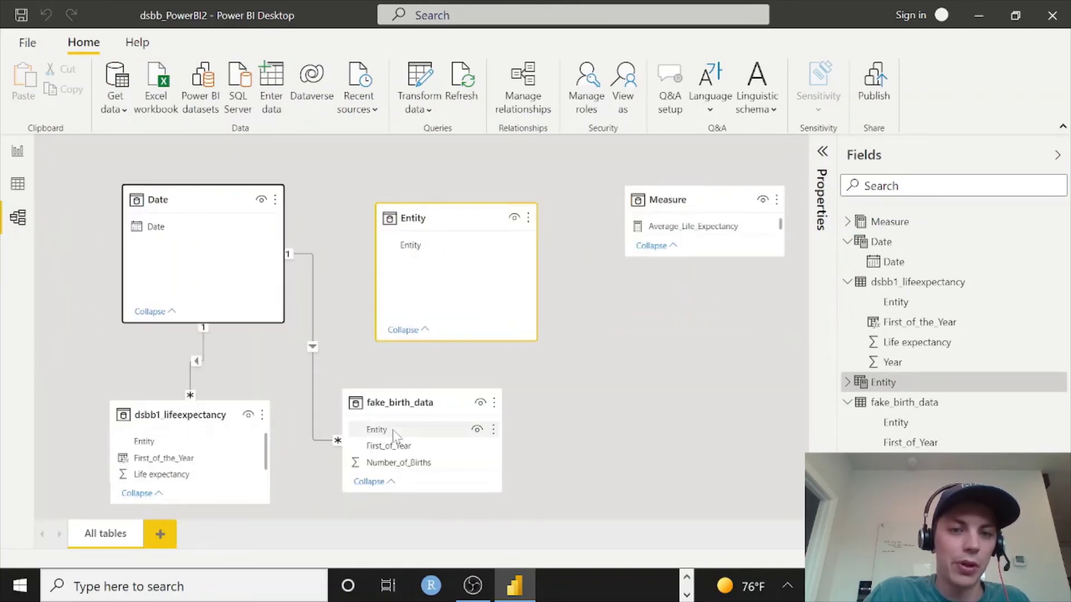
{"action": "left_click_drag", "start_coordinate": [392, 430], "coordinate": [426, 254]}
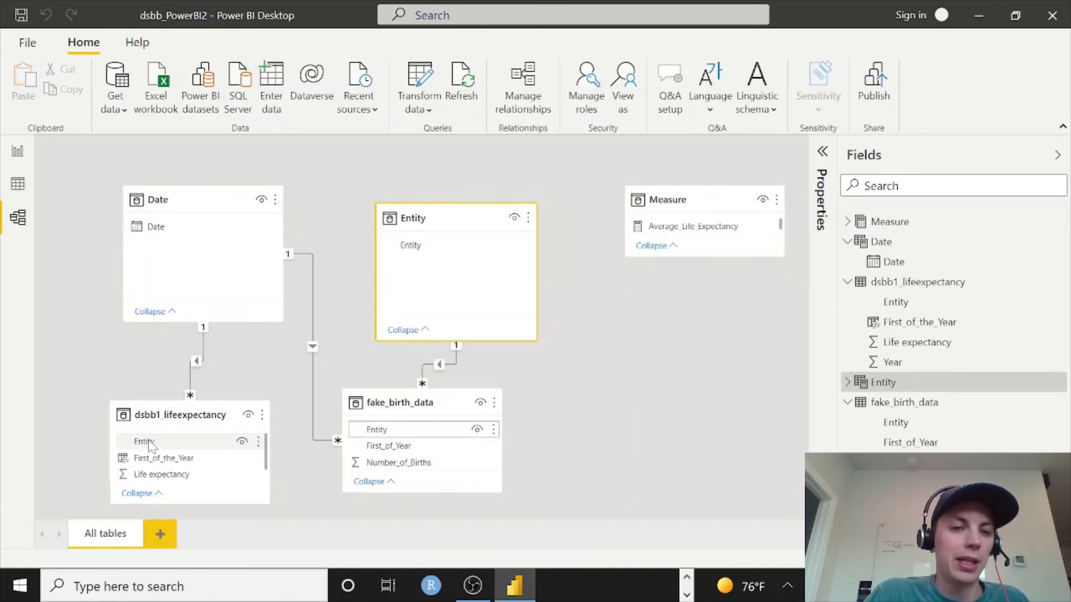
{"action": "left_click_drag", "start_coordinate": [151, 446], "coordinate": [438, 249]}
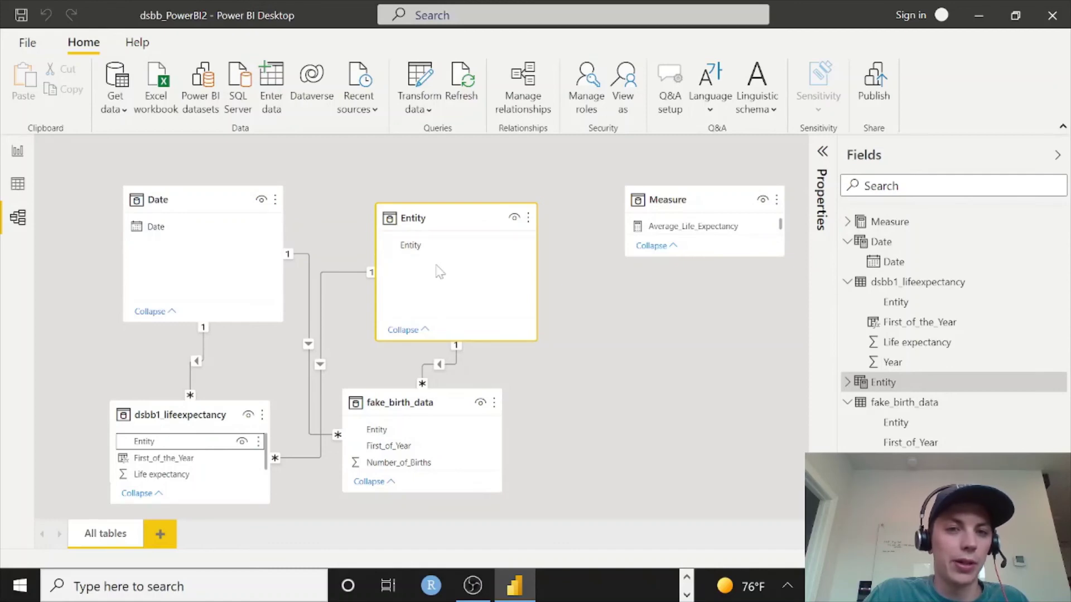
{"action": "left_click", "coordinate": [16, 153]}
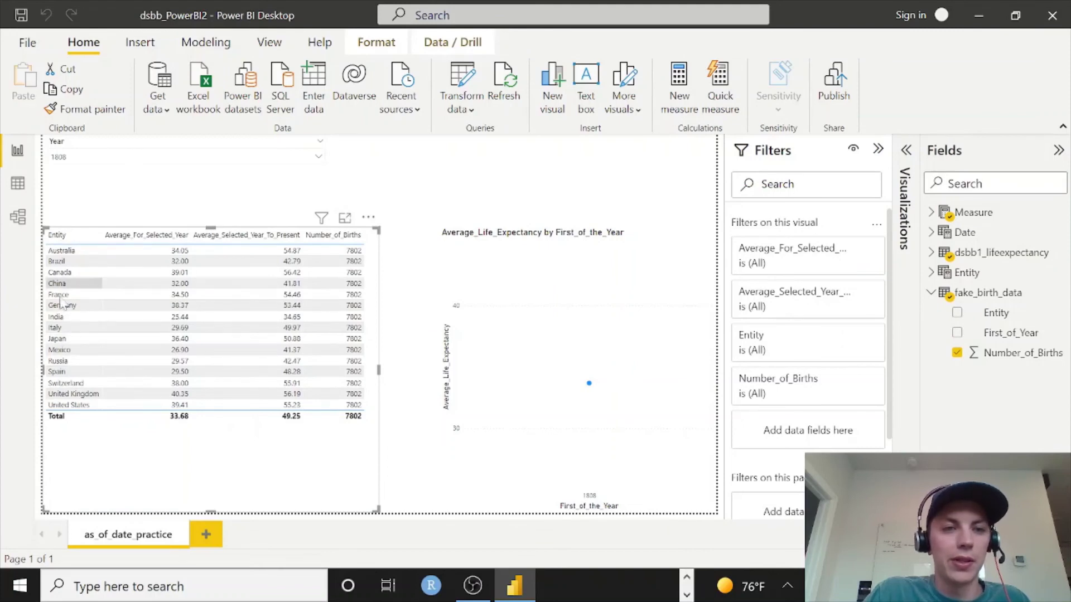
- Replace the entity column in the table visual with the Entity field from the shared Entity table
{"action": "left_click", "coordinate": [906, 153]}
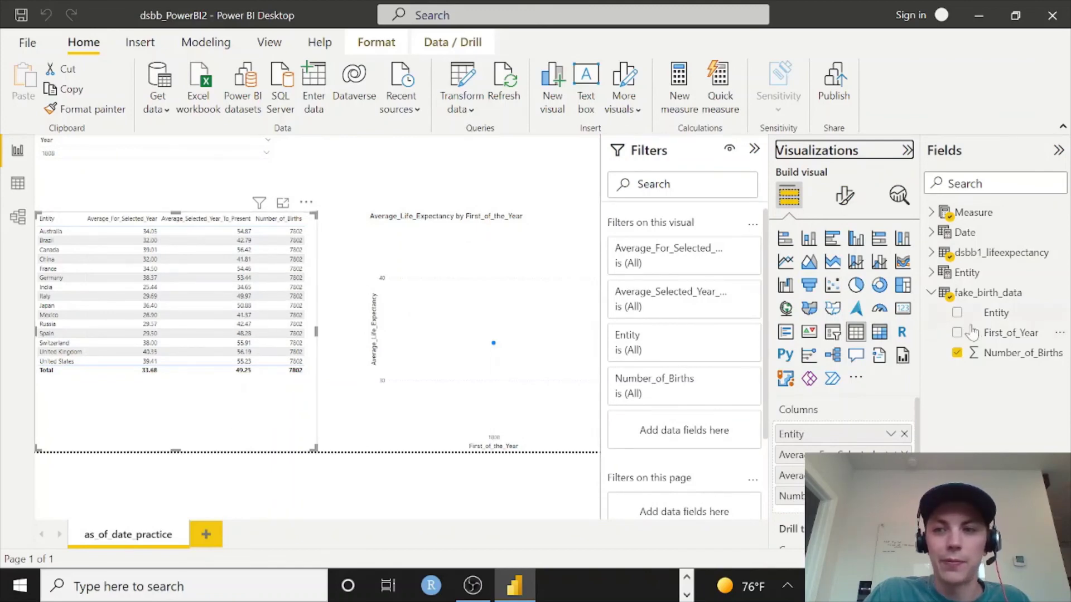
{"action": "left_click_drag", "start_coordinate": [1008, 318], "coordinate": [882, 441]}
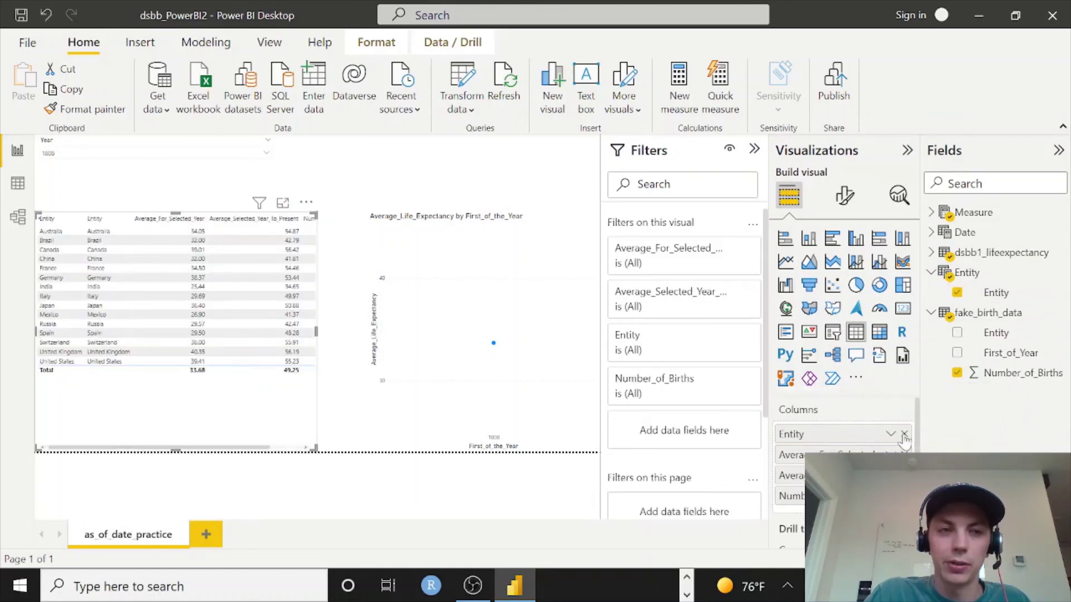
{"action": "left_click", "coordinate": [904, 434]}
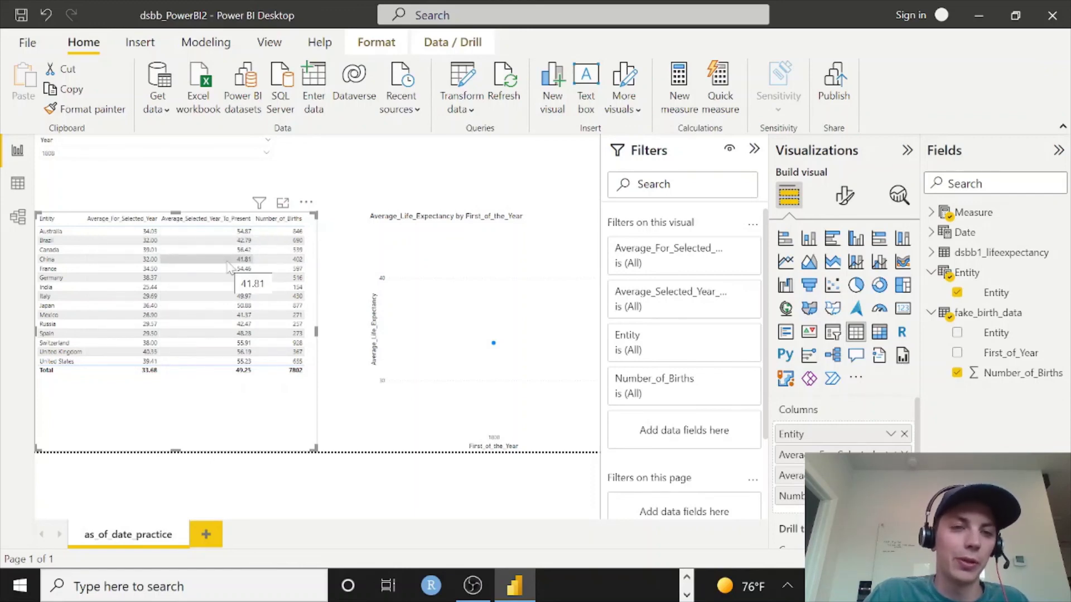
- Filter the report to multiple years with the Year slicer, including 1826, 1872 and 1891
{"action": "left_click", "coordinate": [113, 142]}
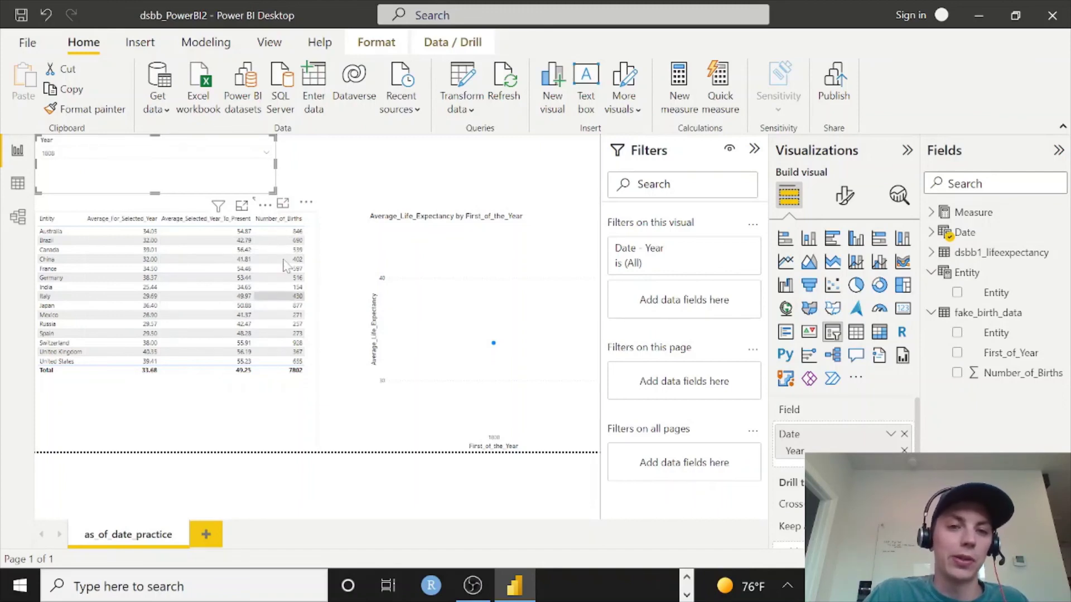
{"action": "left_click", "coordinate": [66, 160]}
{"action": "left_click", "coordinate": [60, 222]}
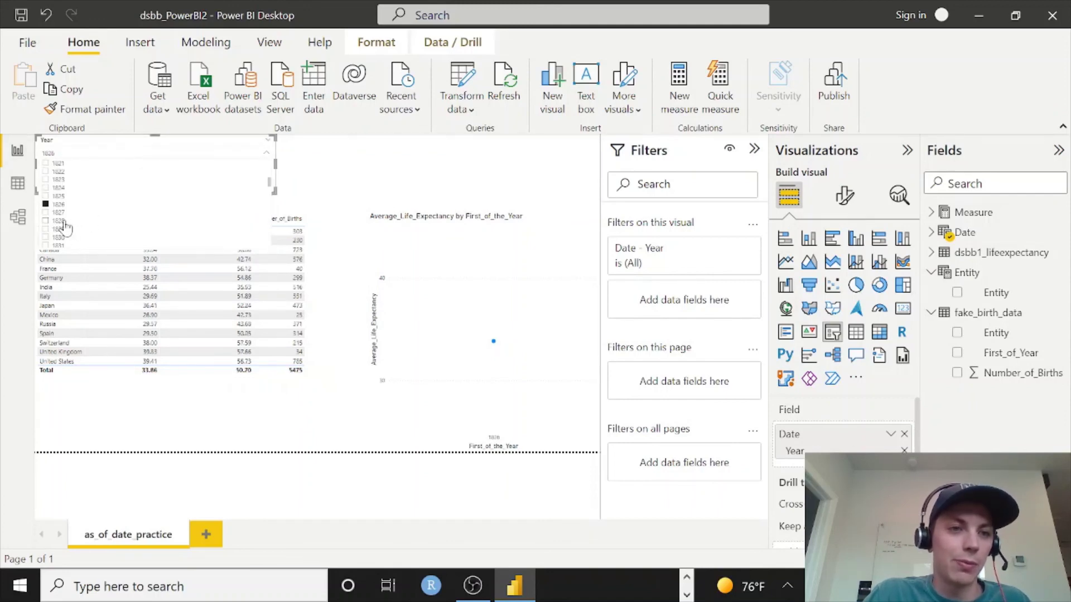
{"action": "left_click", "coordinate": [53, 247], "text": "ctrl"}
{"action": "scroll", "coordinate": [84, 217], "scroll_direction": "down", "scroll_amount": 5}
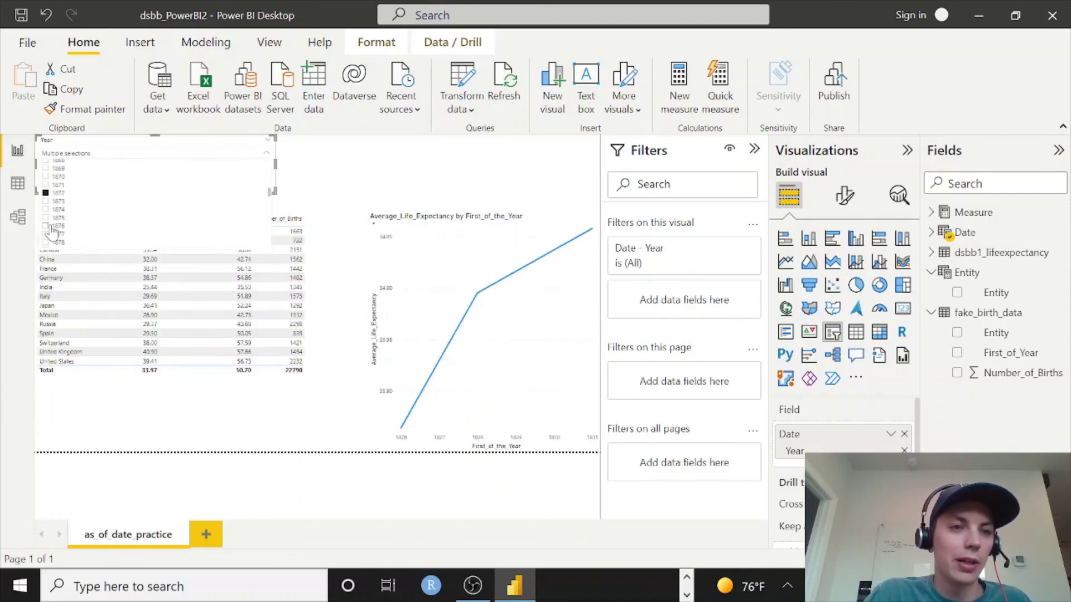
{"action": "left_click", "coordinate": [50, 230], "text": "shift"}
{"action": "scroll", "coordinate": [59, 232], "scroll_direction": "down", "scroll_amount": 2}
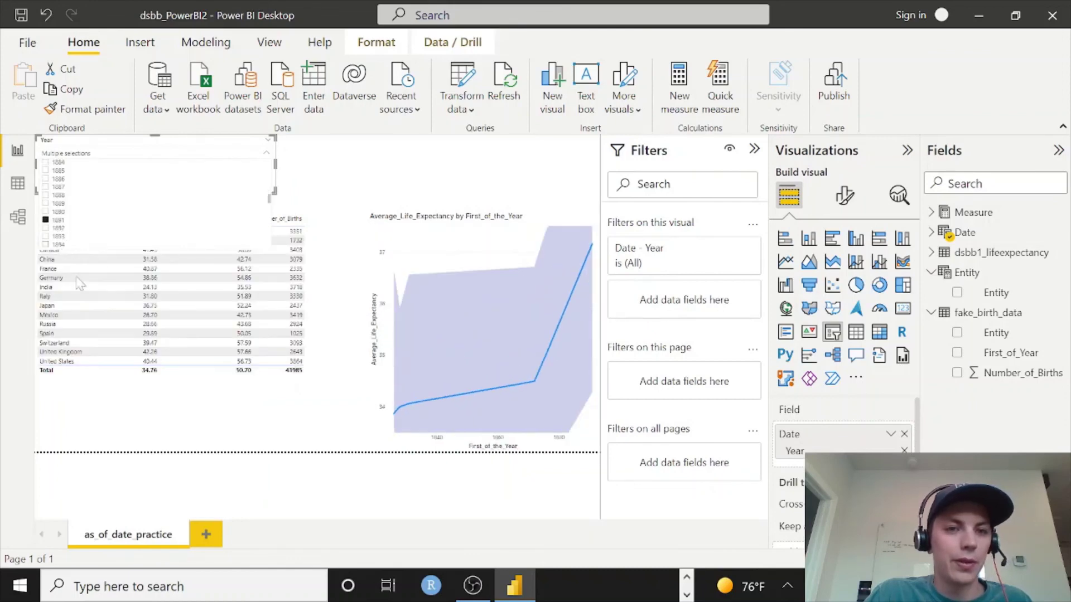
{"action": "left_click", "coordinate": [203, 496]}
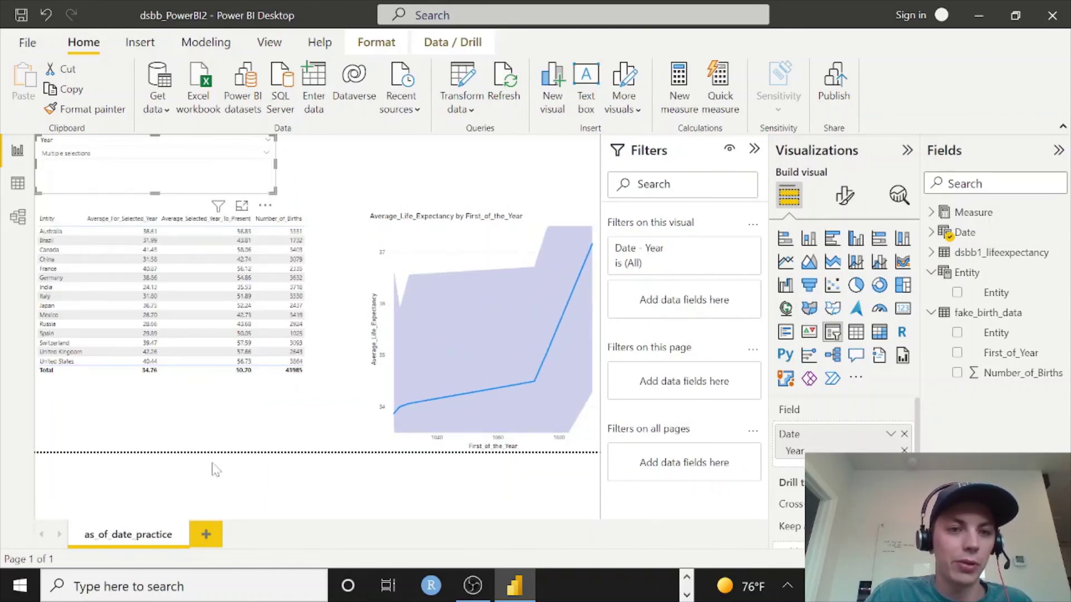
- Summarize Number_of_Births by Average in the table visual, check the averaged column, and open the model view
{"action": "left_click", "coordinate": [306, 298]}
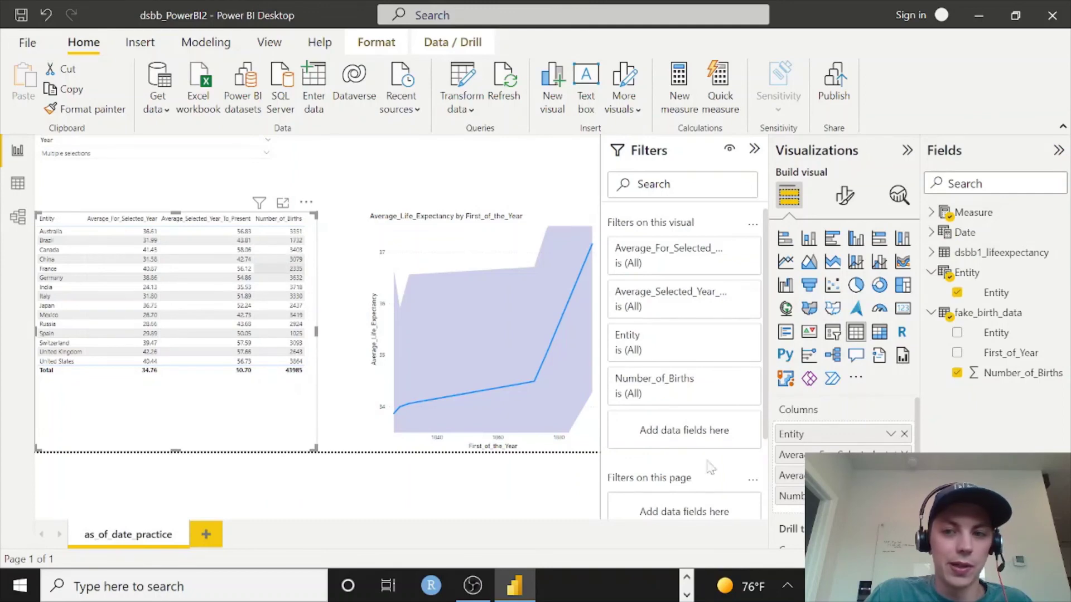
{"action": "left_click", "coordinate": [891, 496]}
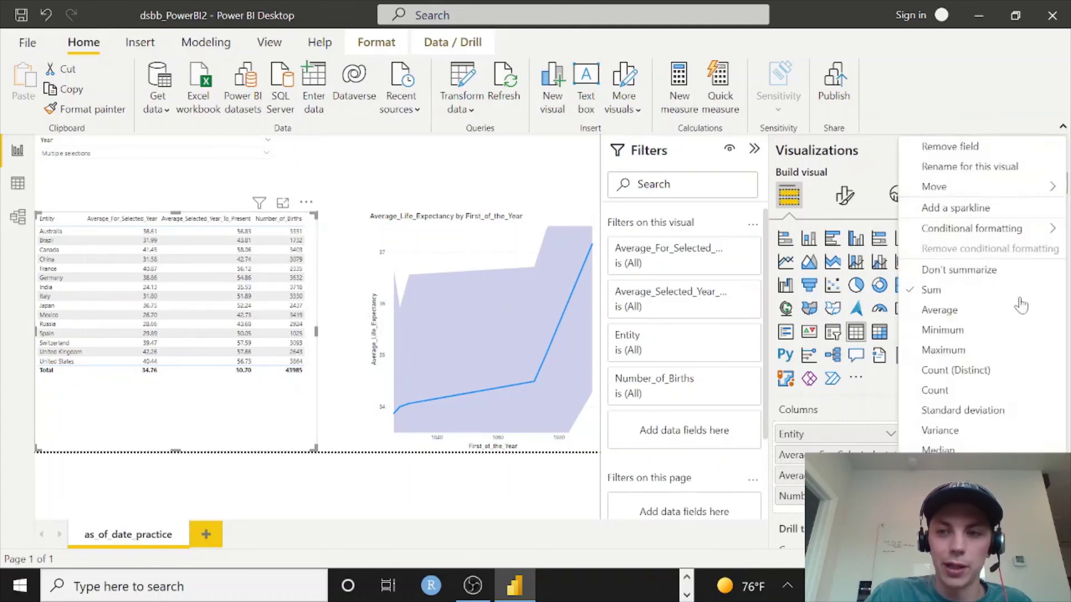
{"action": "left_click", "coordinate": [965, 320]}
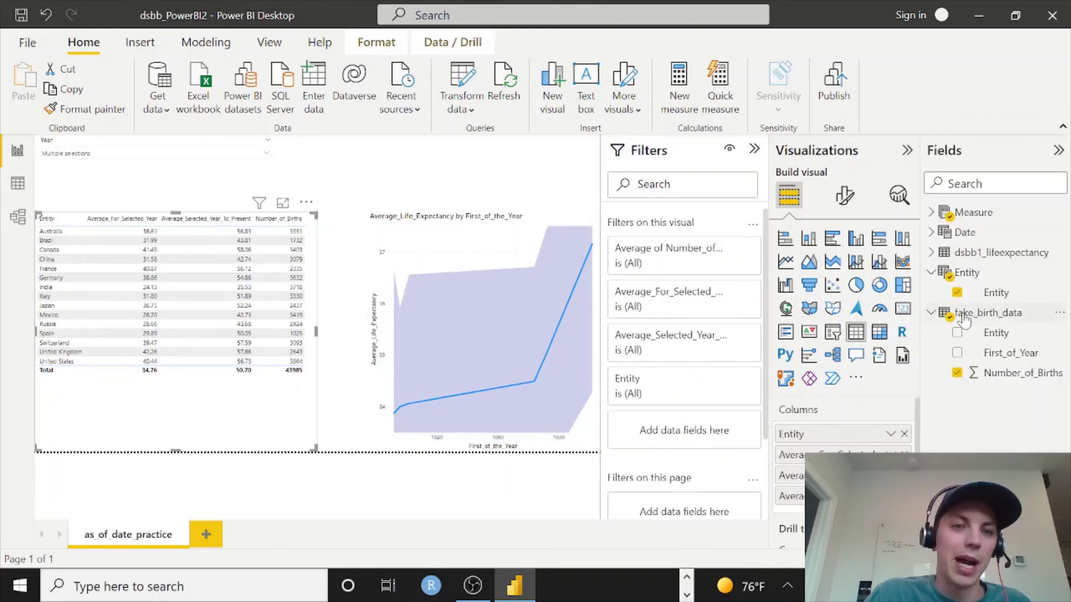
{"action": "left_click_drag", "start_coordinate": [205, 451], "coordinate": [250, 455]}
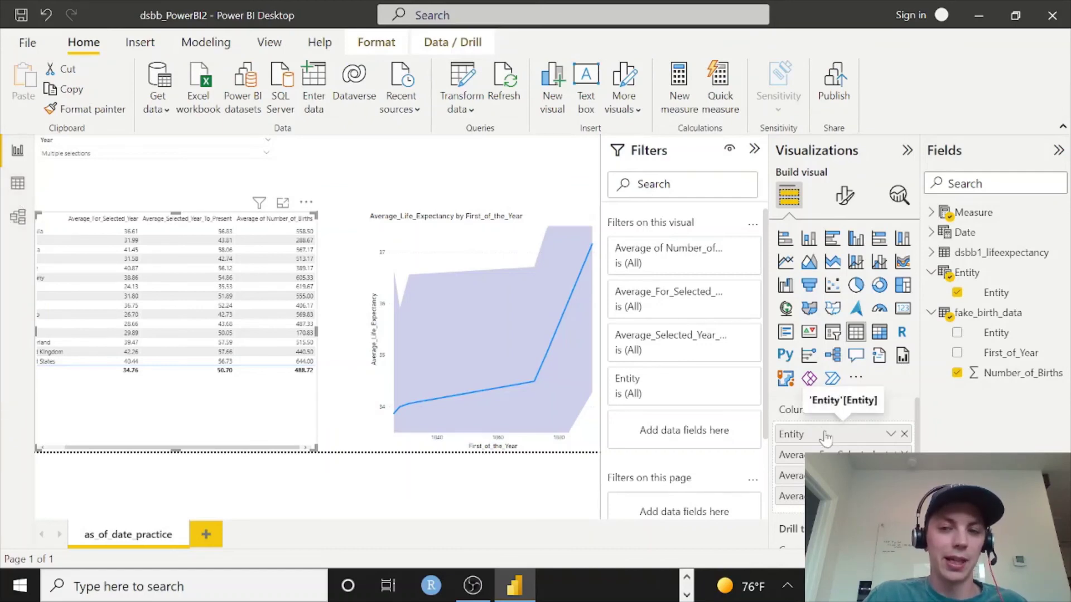
{"action": "left_click", "coordinate": [19, 219]}
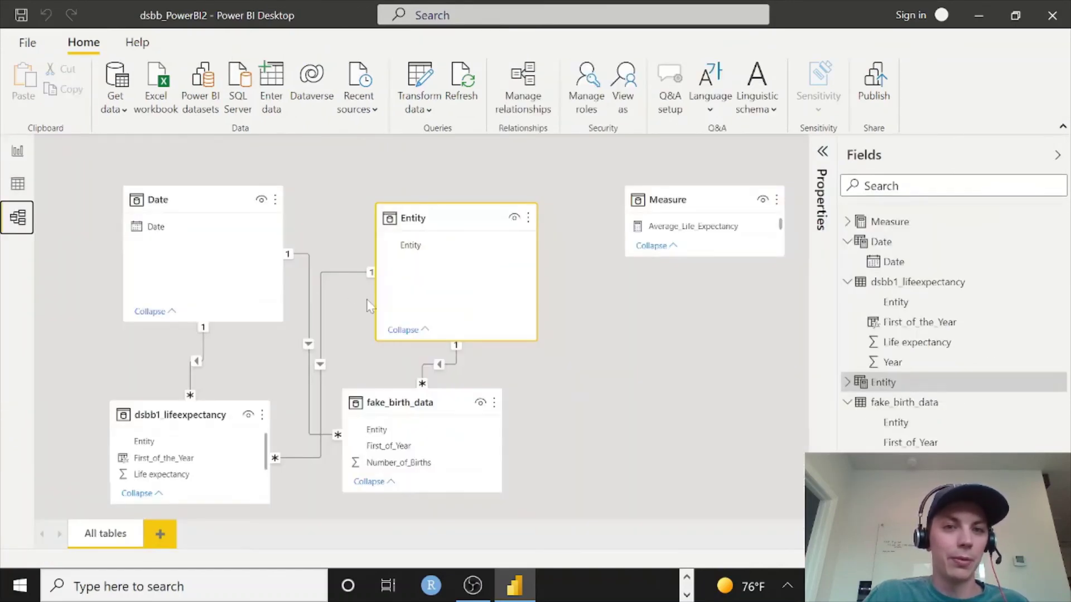